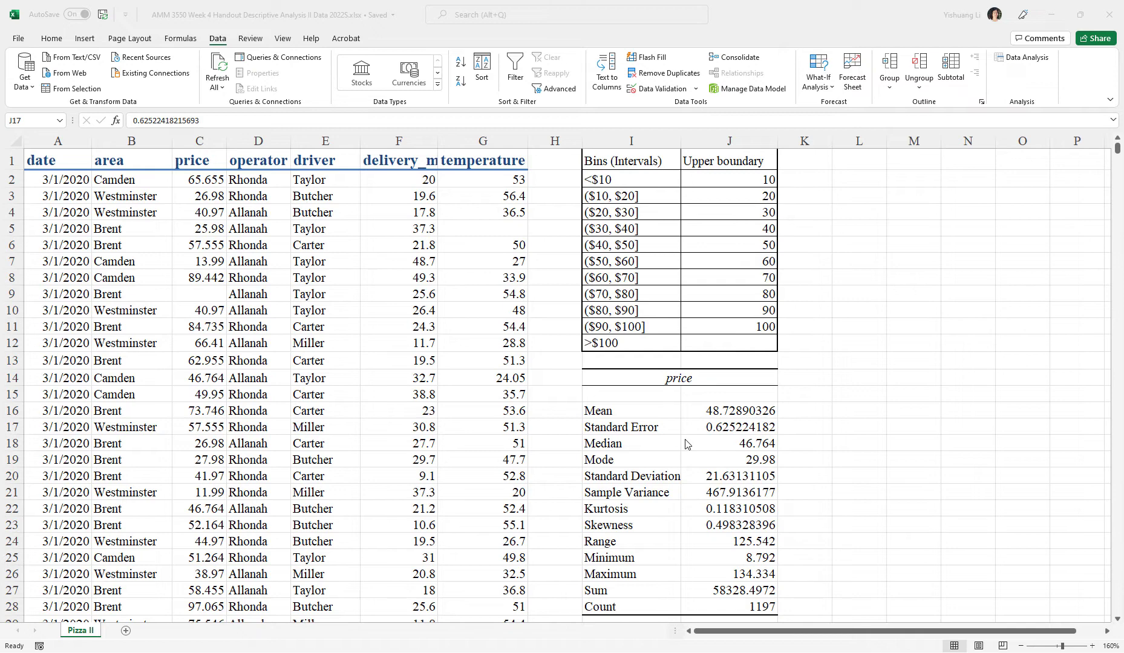
Insert a histogram chart based on the entire price column (column C)
click(202, 141)
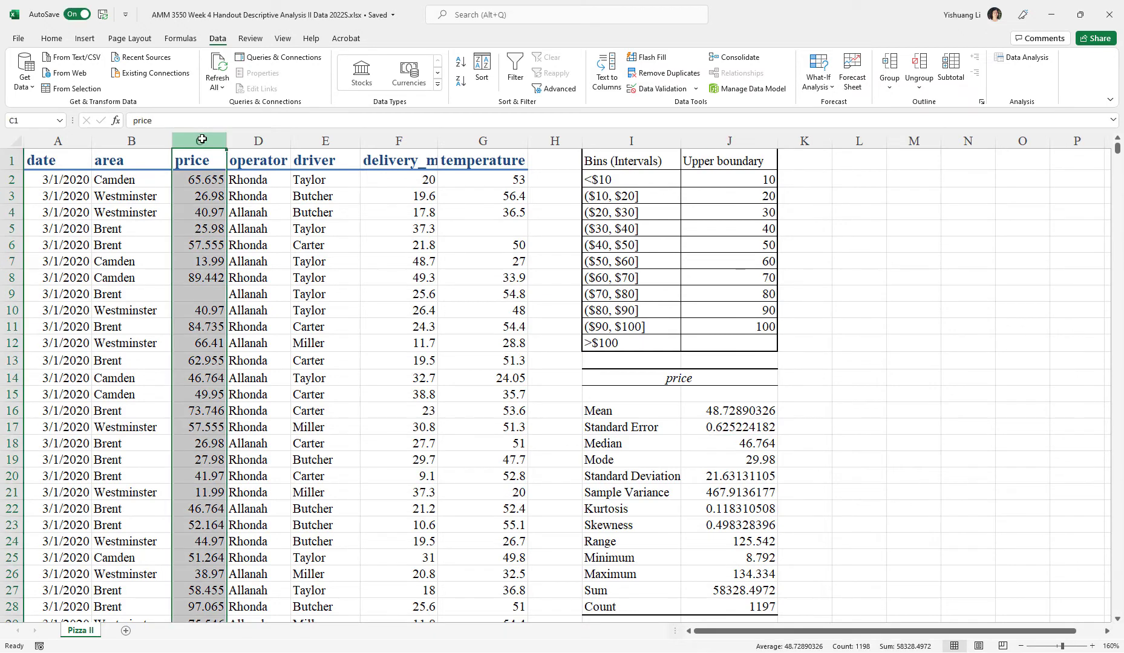
click(202, 195)
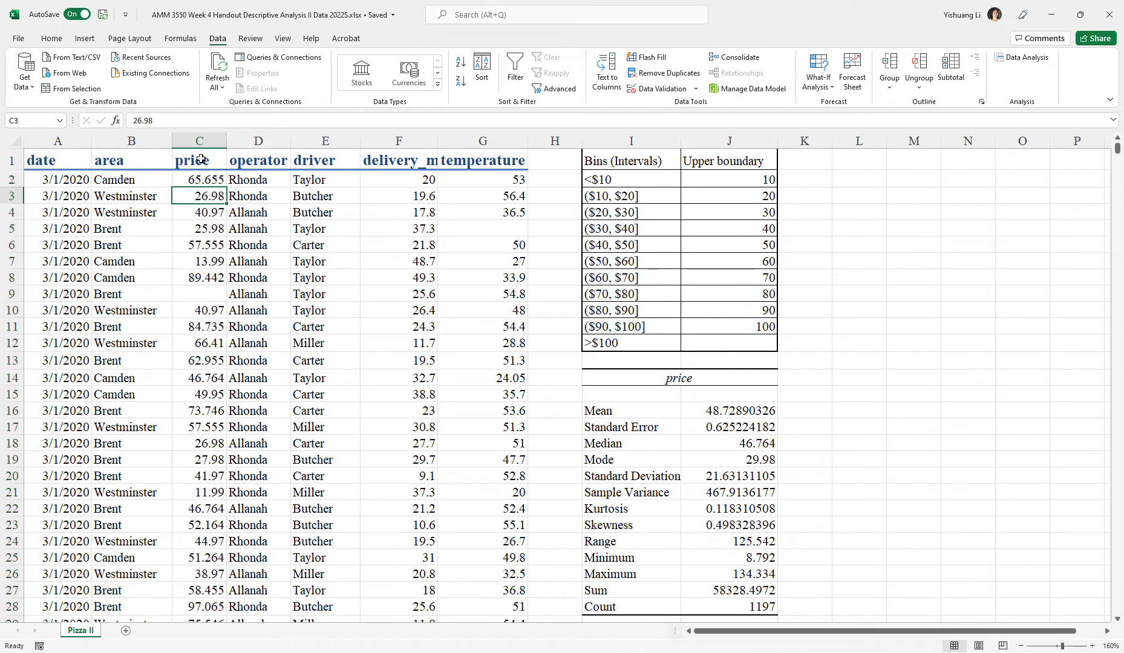
click(202, 159)
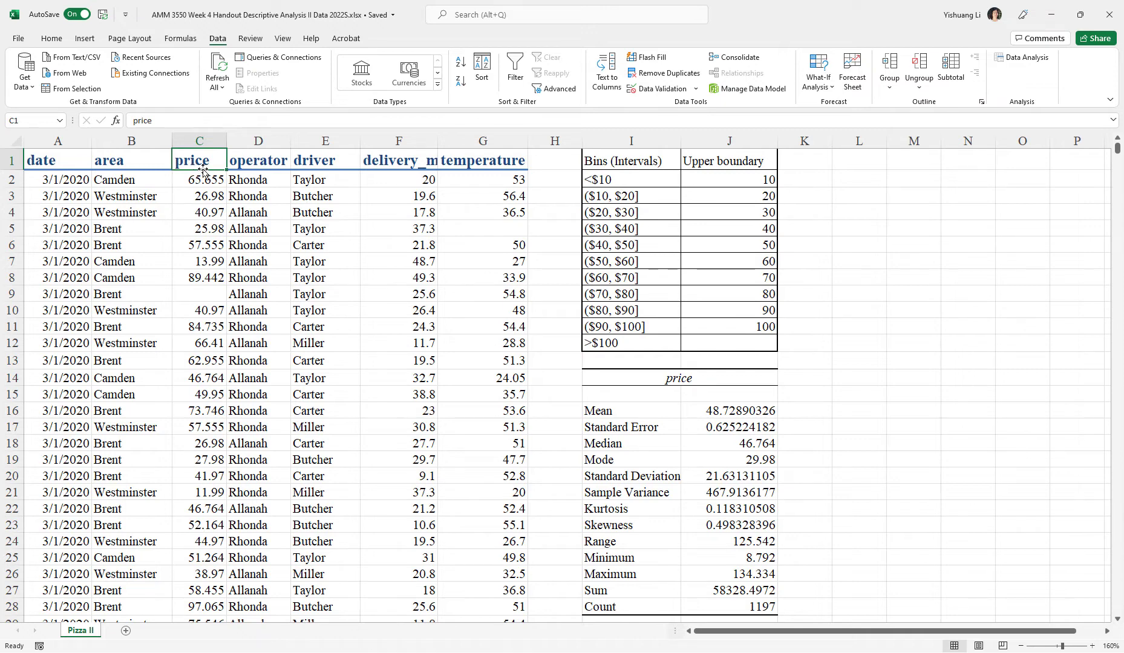
click(195, 144)
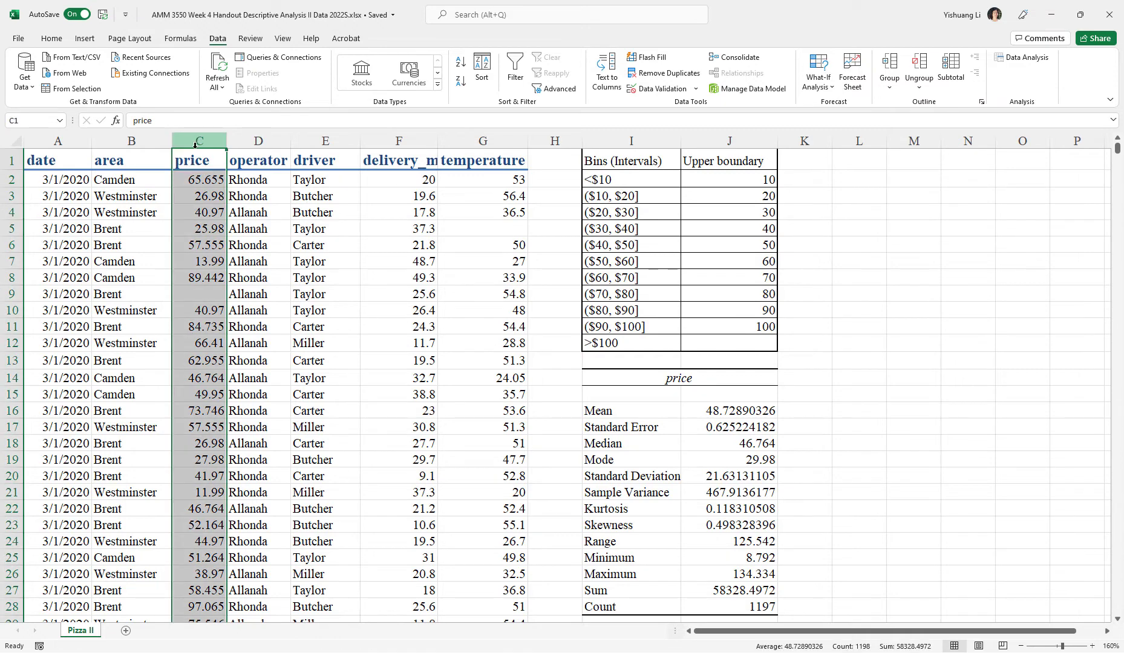
click(83, 38)
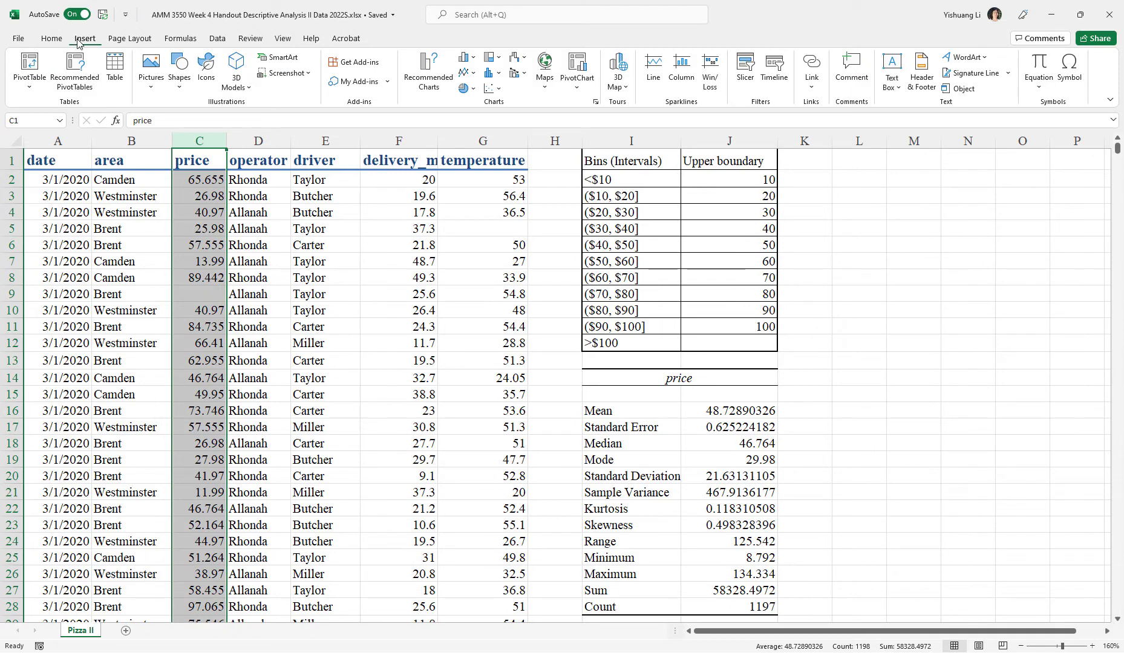
click(500, 76)
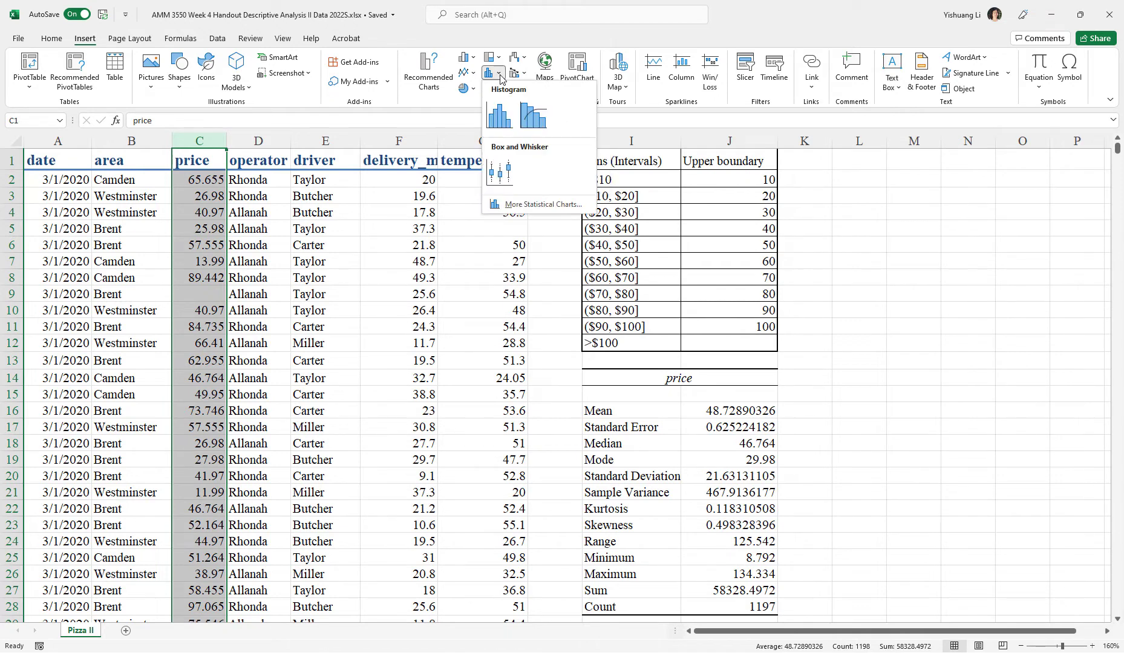
click(509, 115)
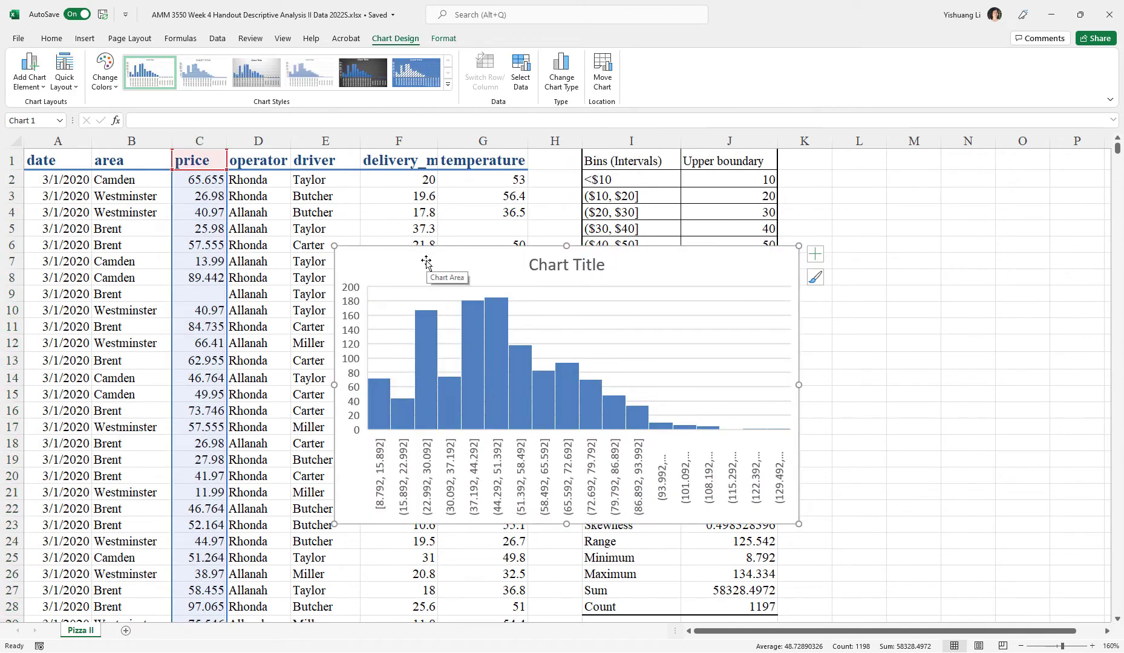
Move the histogram into the empty area beside the bins table, with its corner near cell K2
drag(431, 259, 882, 246)
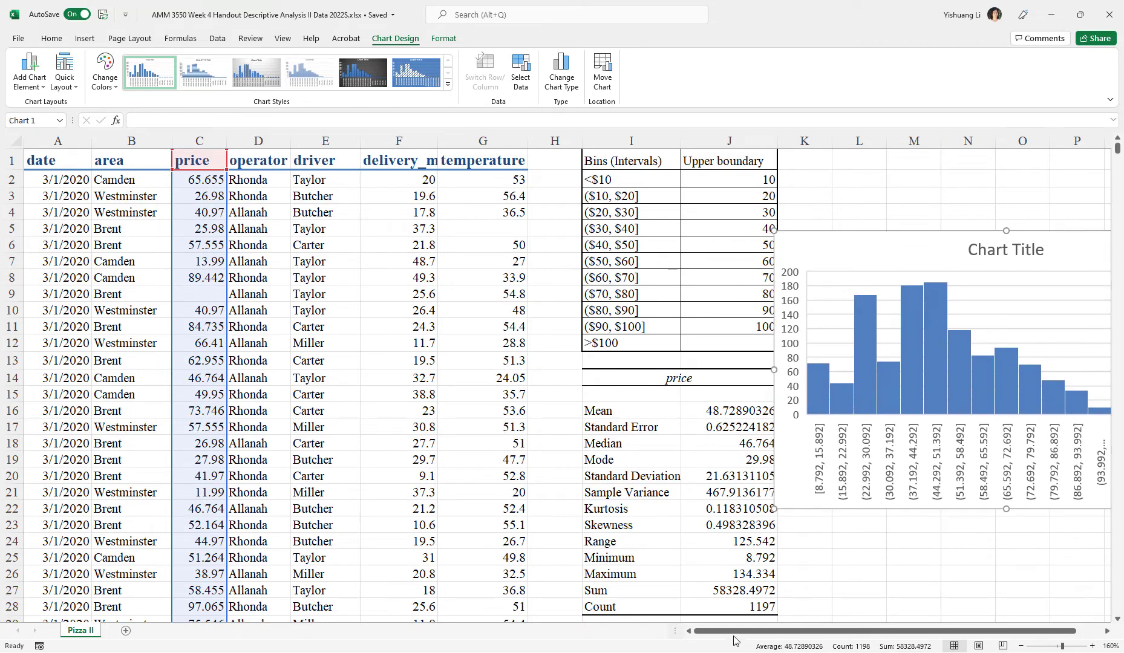
drag(795, 631, 823, 631)
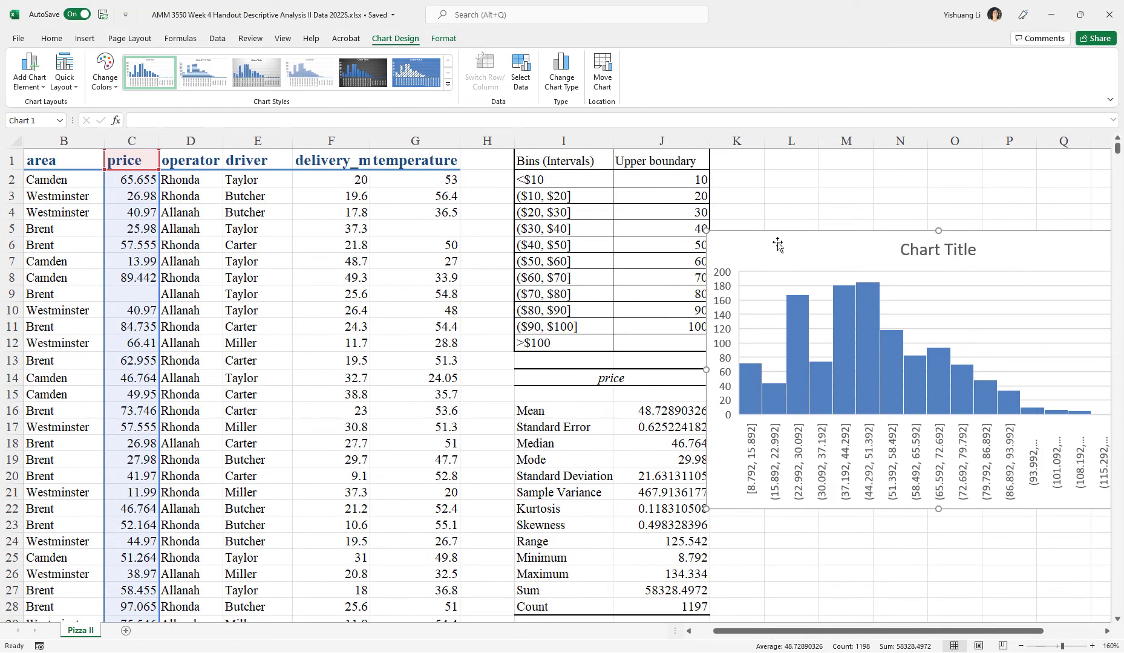
drag(777, 240, 790, 182)
drag(718, 631, 757, 631)
Set the histogram's horizontal axis to use a fixed number of bins, 11
click(629, 404)
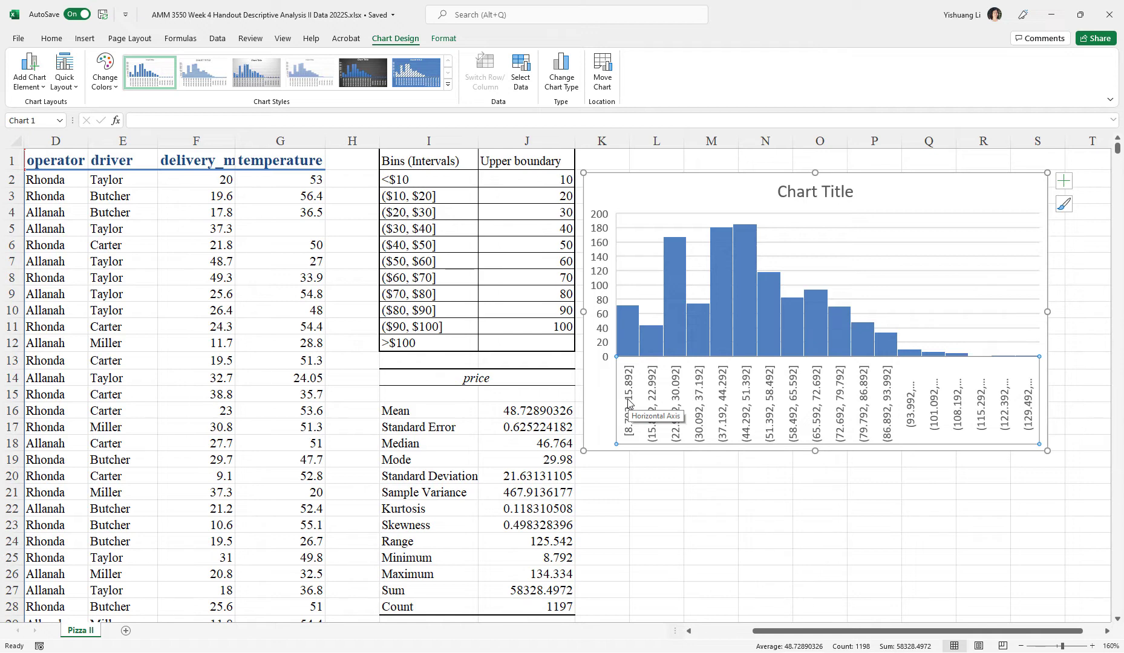
double_click(629, 404)
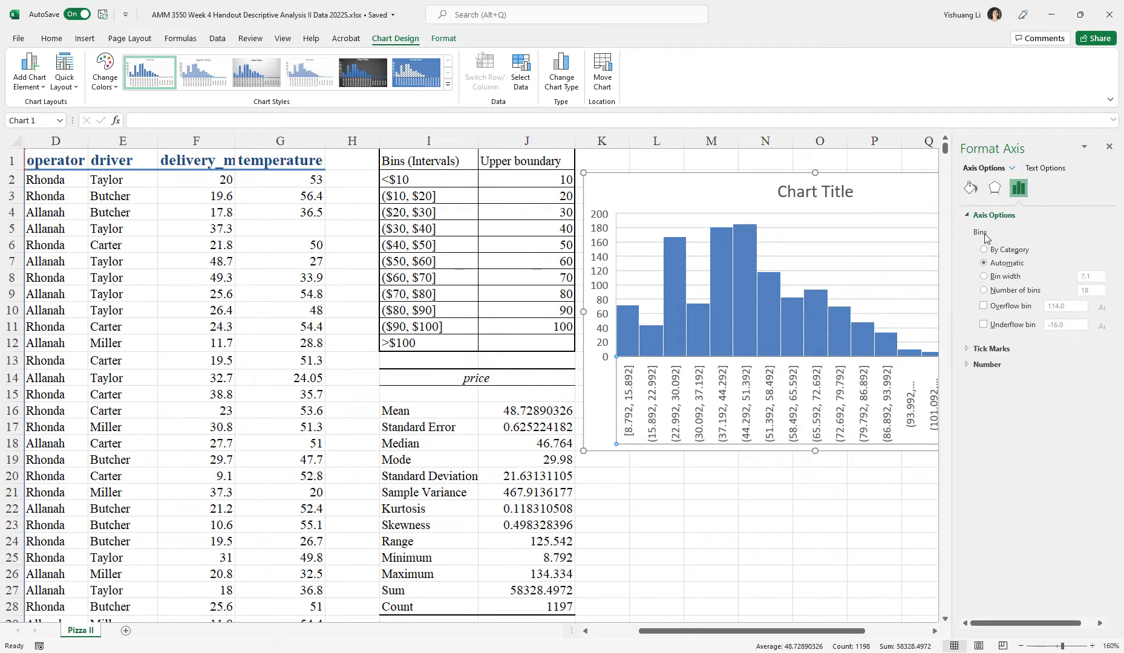
click(1001, 291)
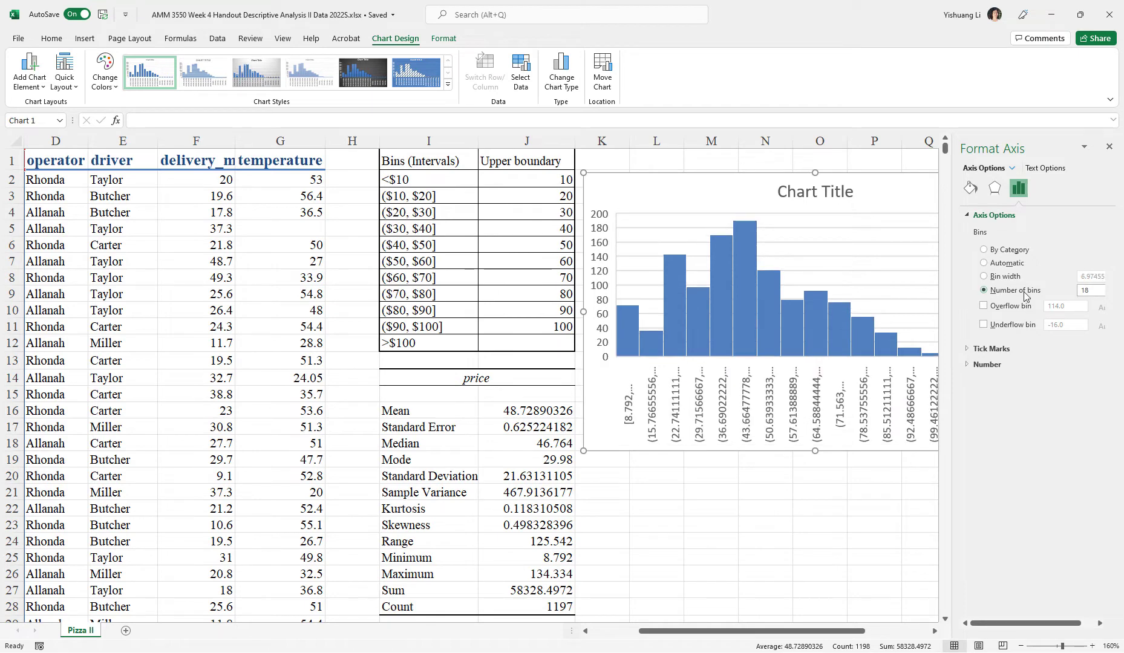
double_click(1089, 291)
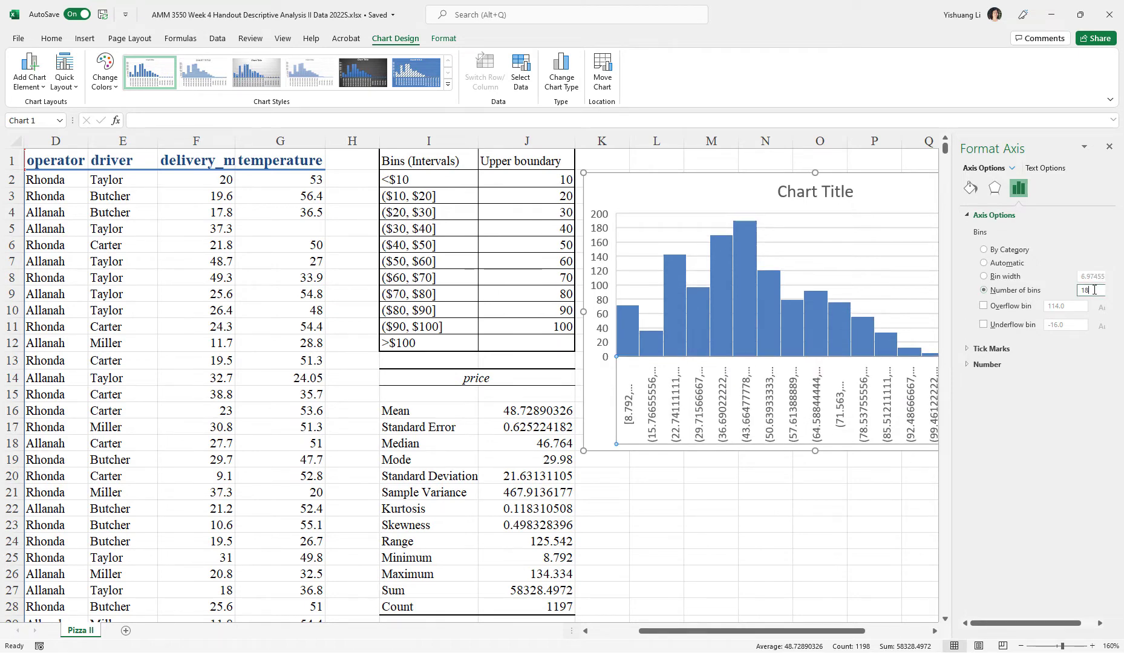
text(10)
key(Return)
double_click(1088, 290)
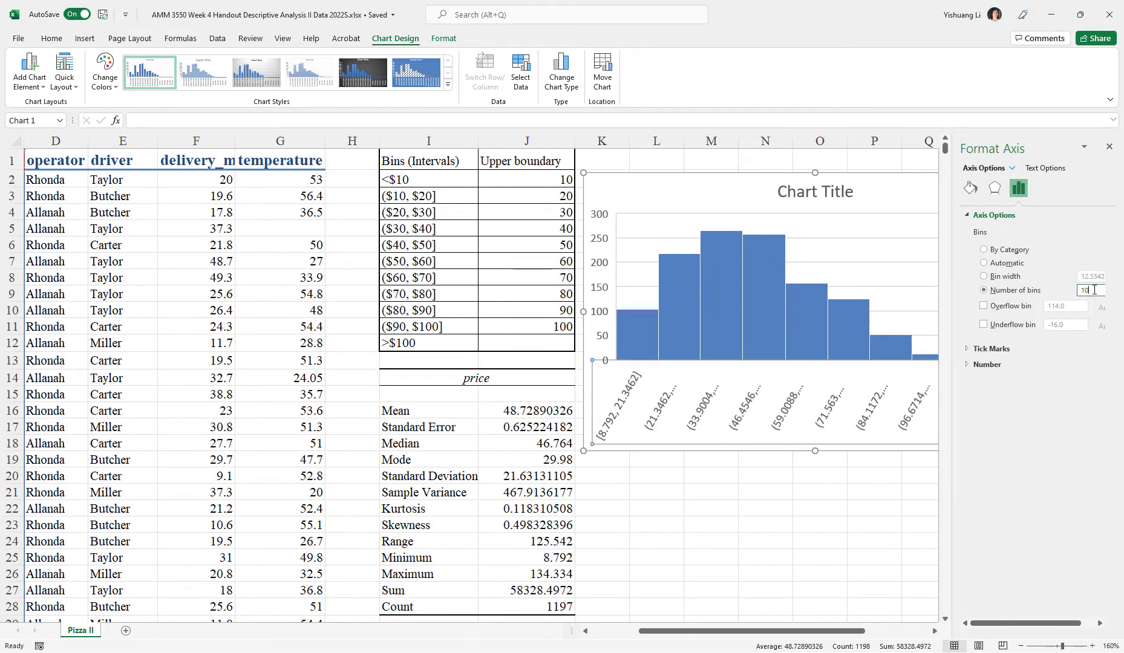
text(11)
key(Return)
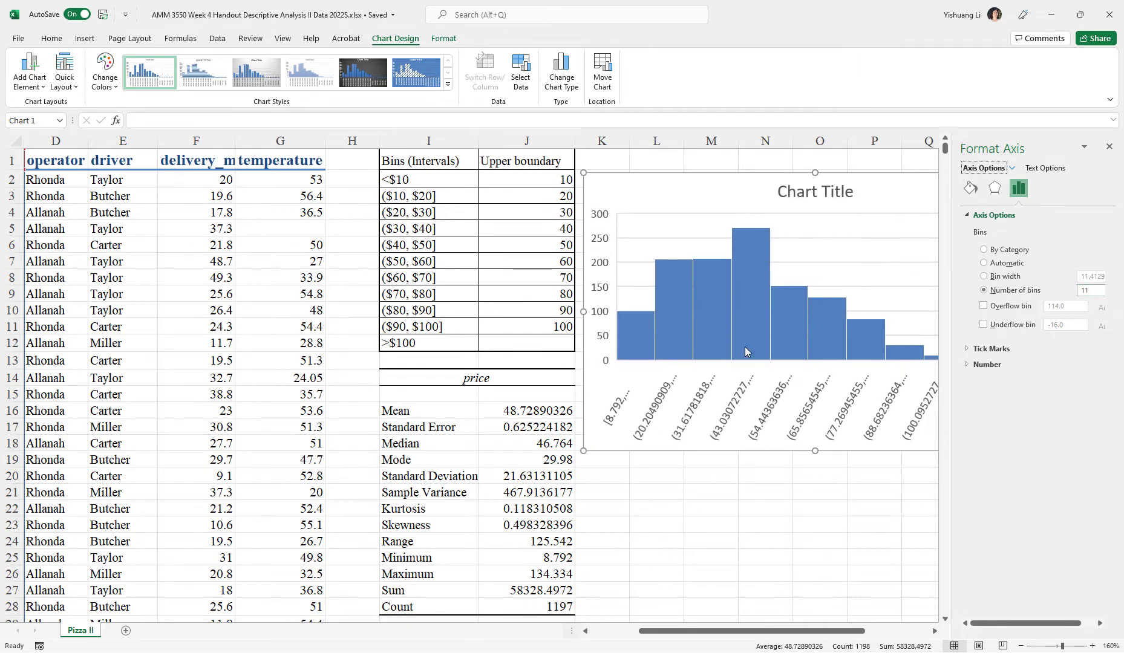
Enable the overflow and underflow bins on the horizontal axis, with overflow at 100 and underflow at 10
click(995, 306)
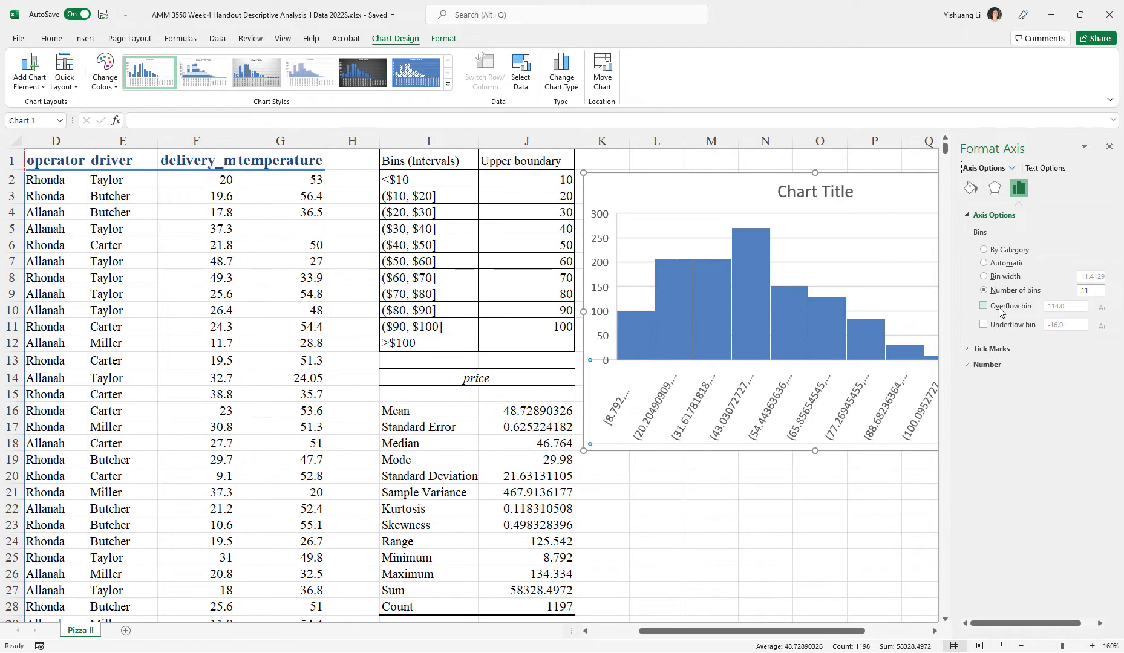
click(1007, 326)
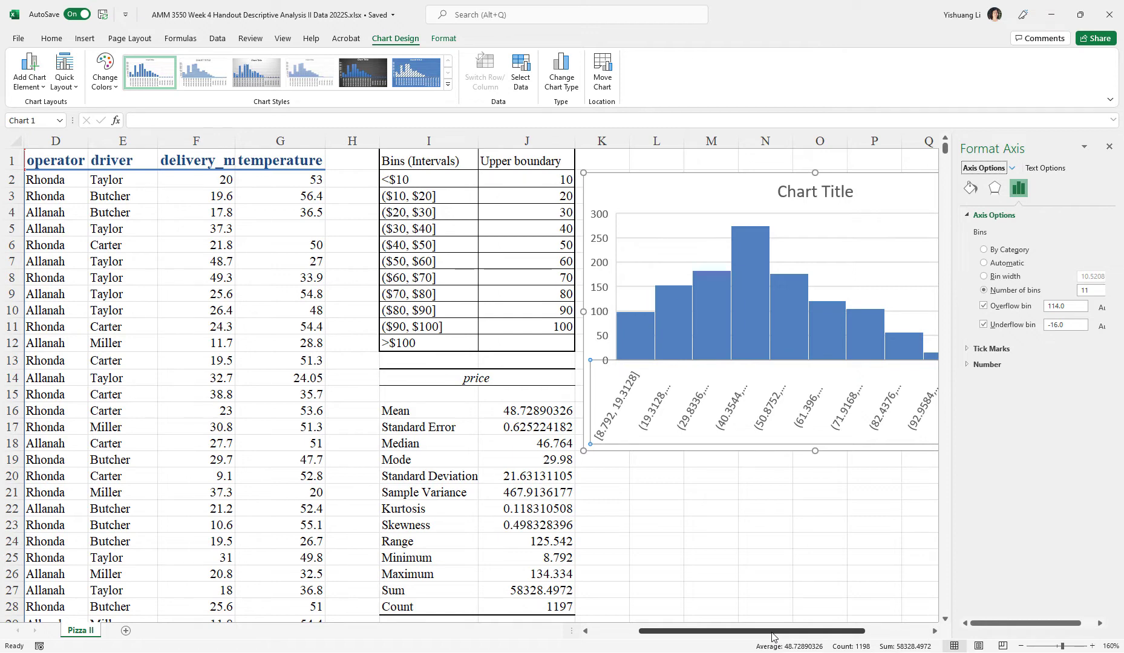
double_click(1068, 306)
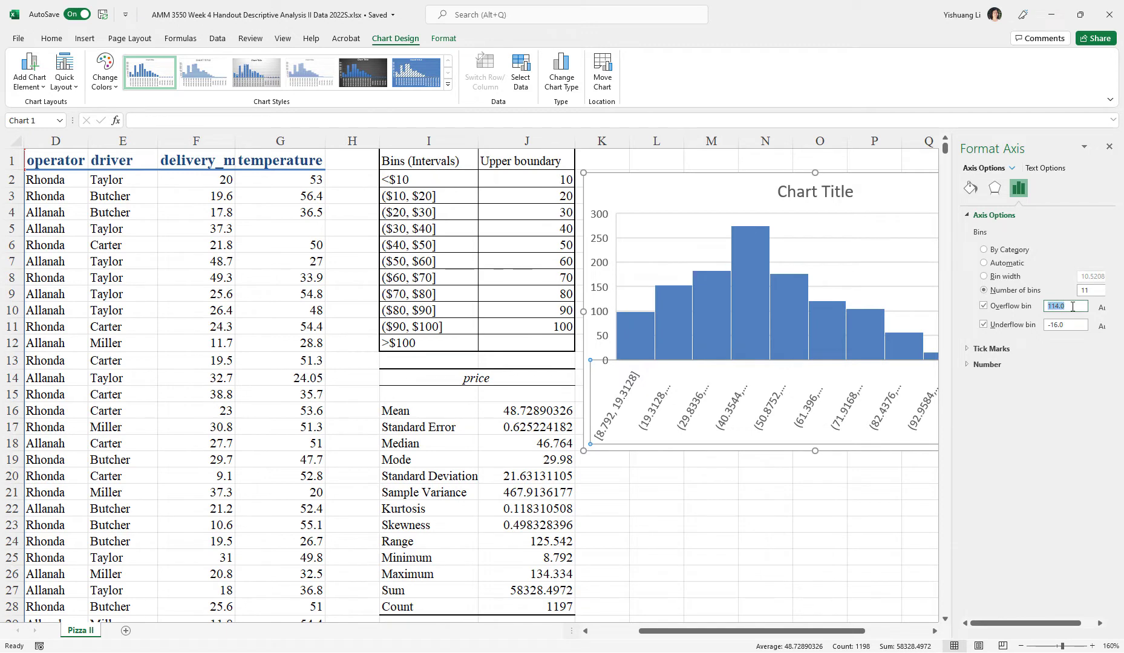
text(100)
click(1073, 324)
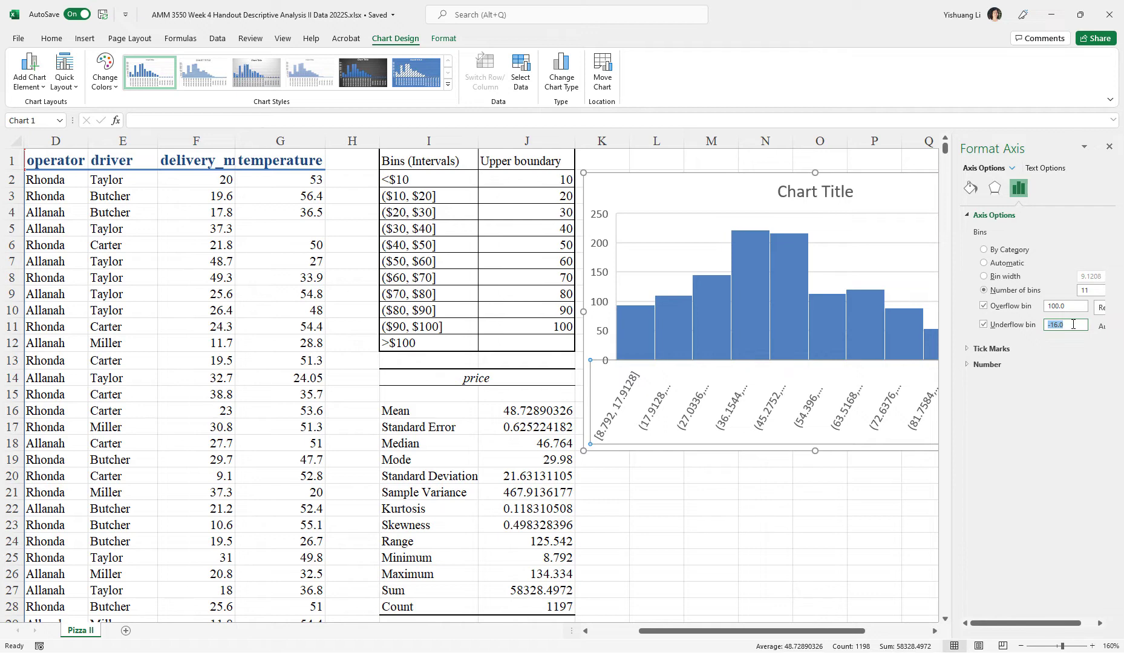
text(10)
key(Return)
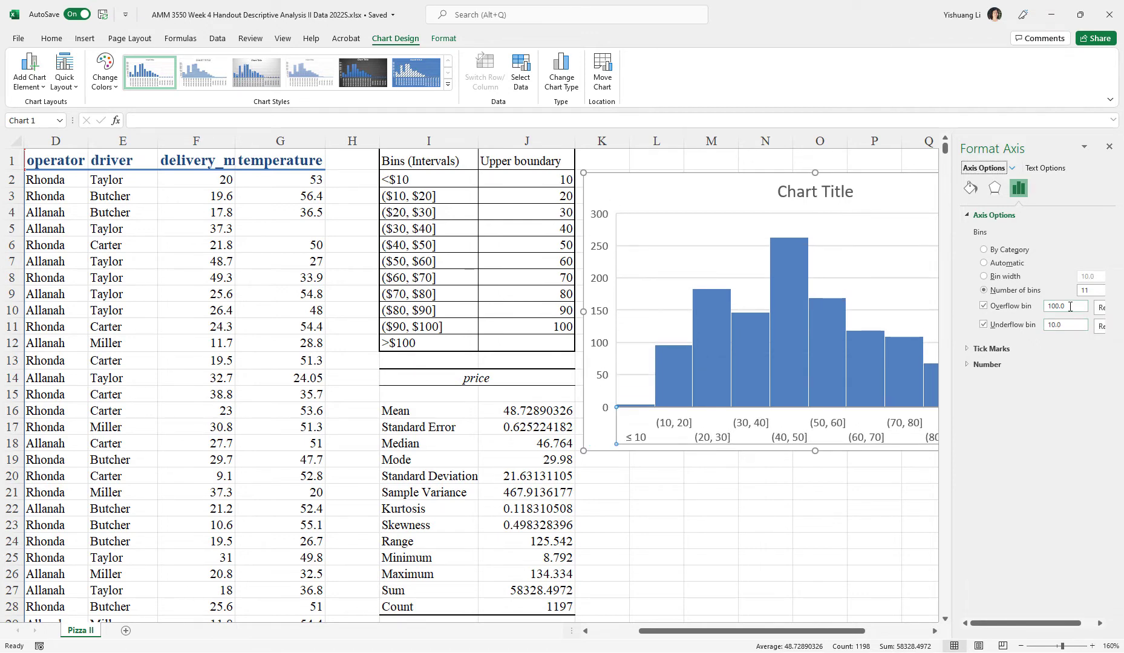
Widen the histogram so that it extends to about the end of column U
drag(812, 631, 875, 631)
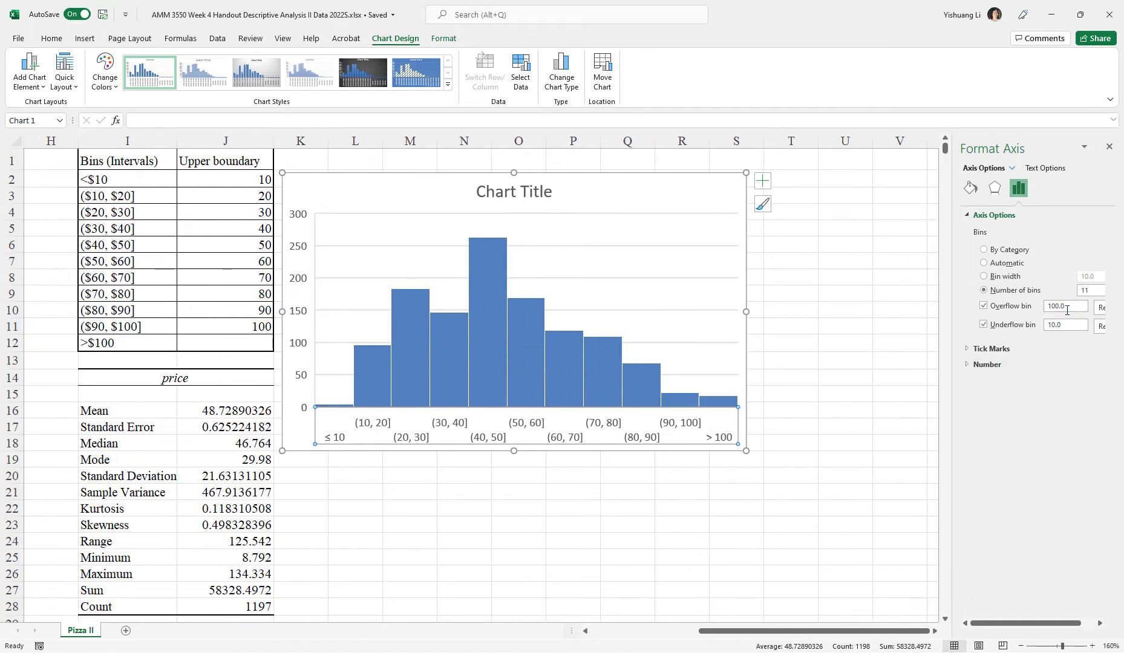
click(744, 296)
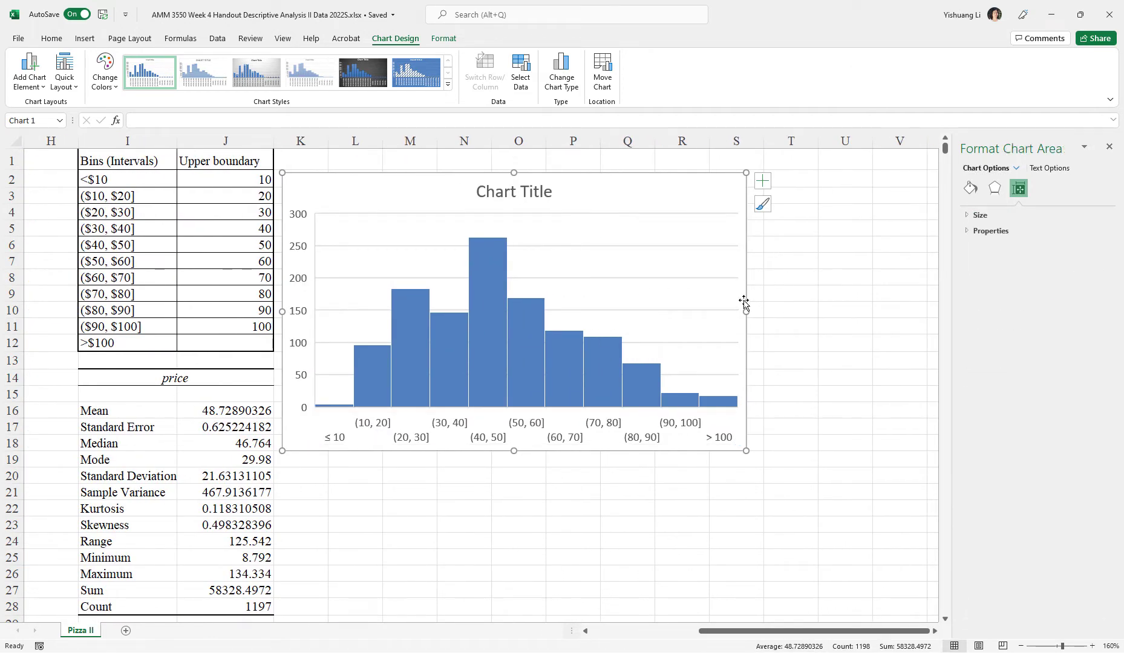
drag(748, 312, 874, 320)
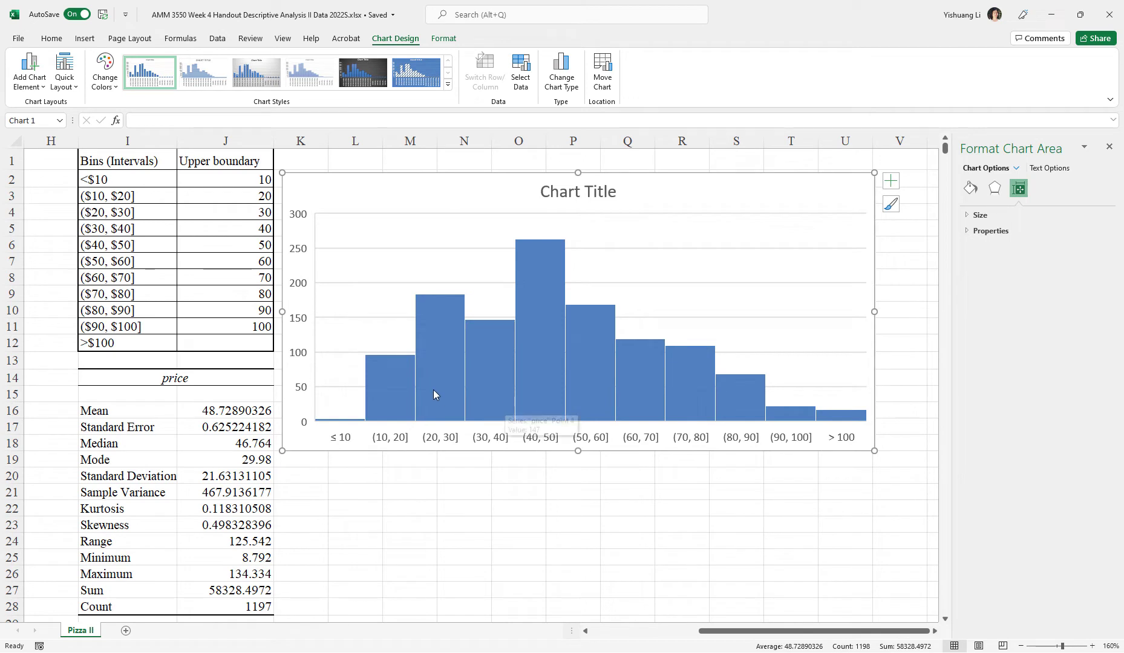
Examine the histogram's underflow and overflow bars and their axis labels
mouse_move(425, 385)
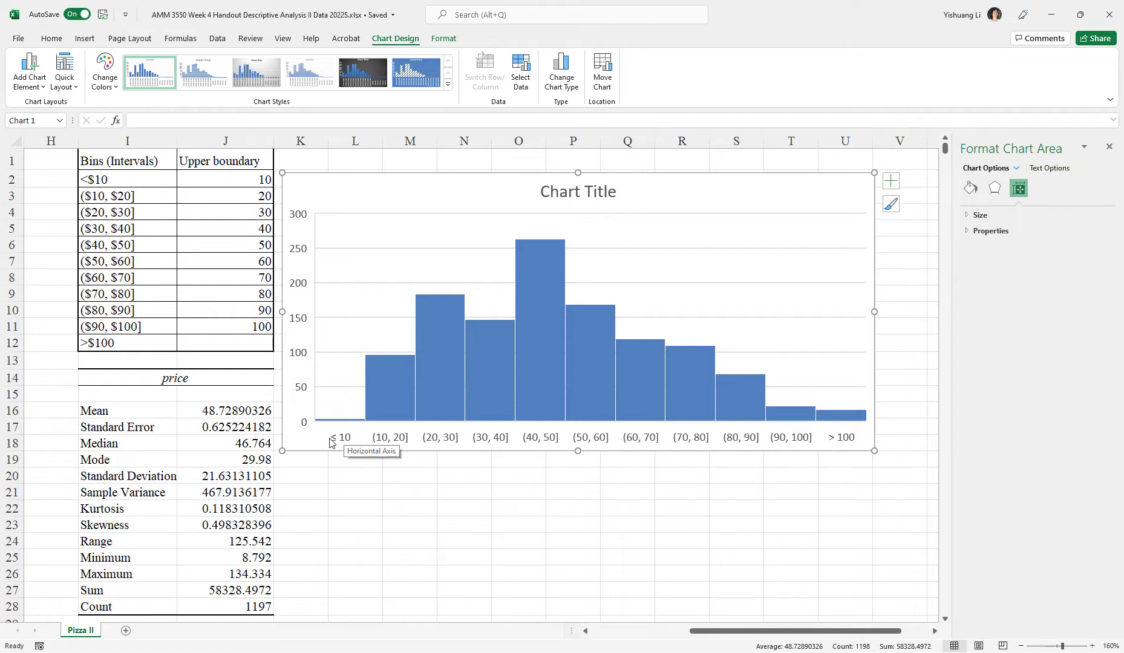
click(346, 420)
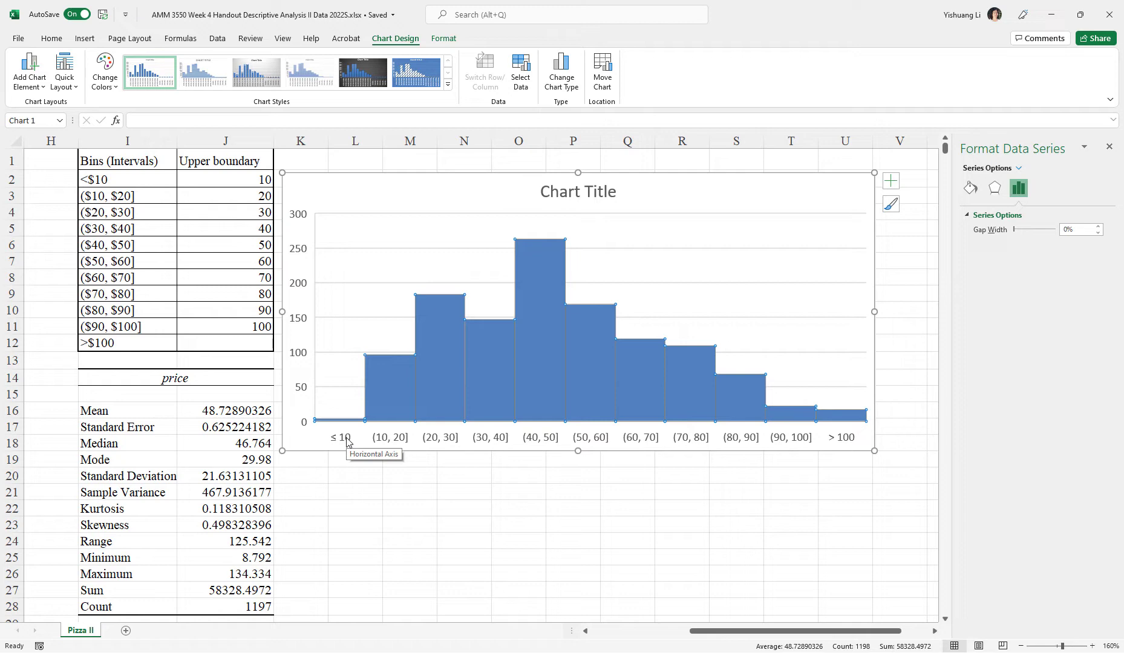
click(846, 441)
click(841, 411)
mouse_move(838, 418)
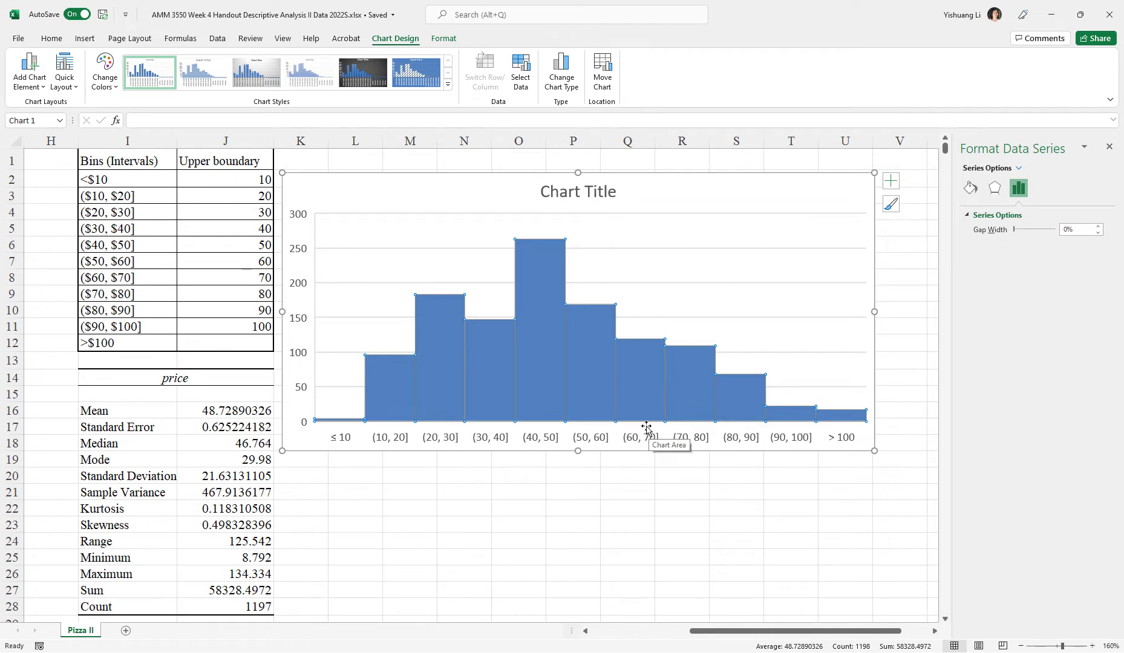
Replace the placeholder chart title with "Price Histogram"
click(601, 194)
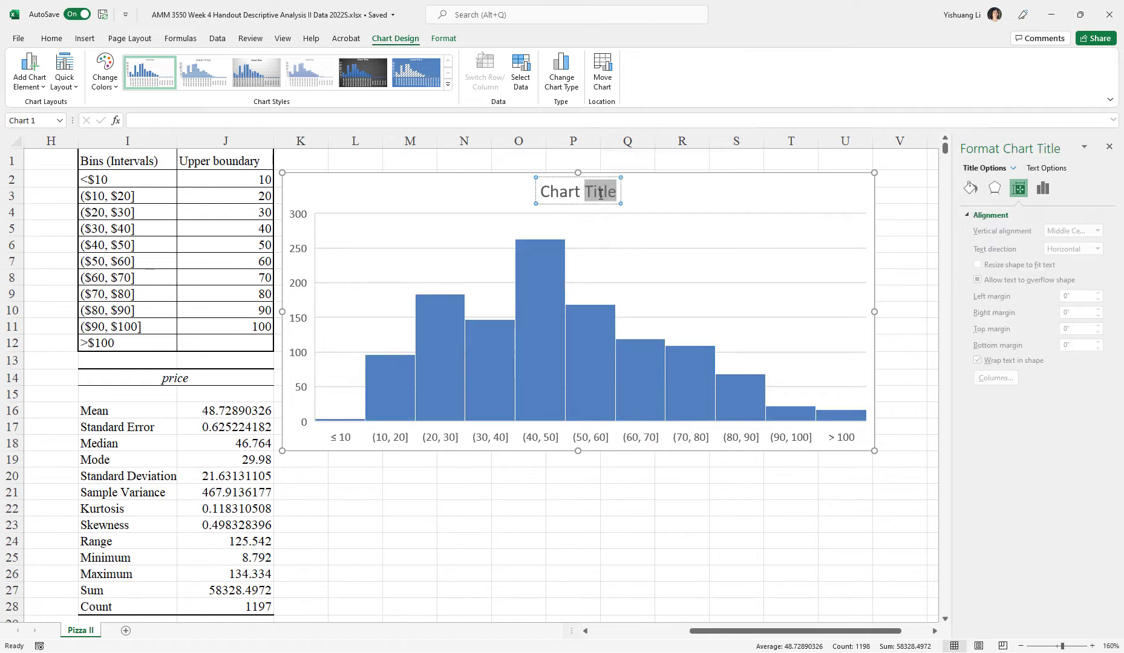
triple_click(601, 194)
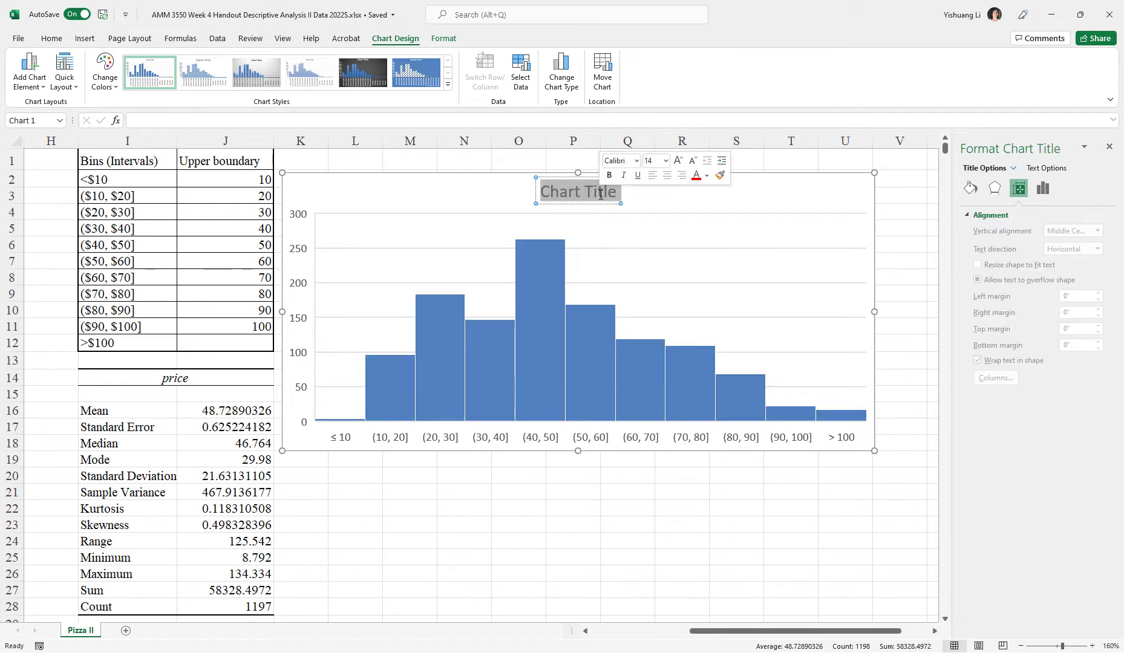
text(Price)
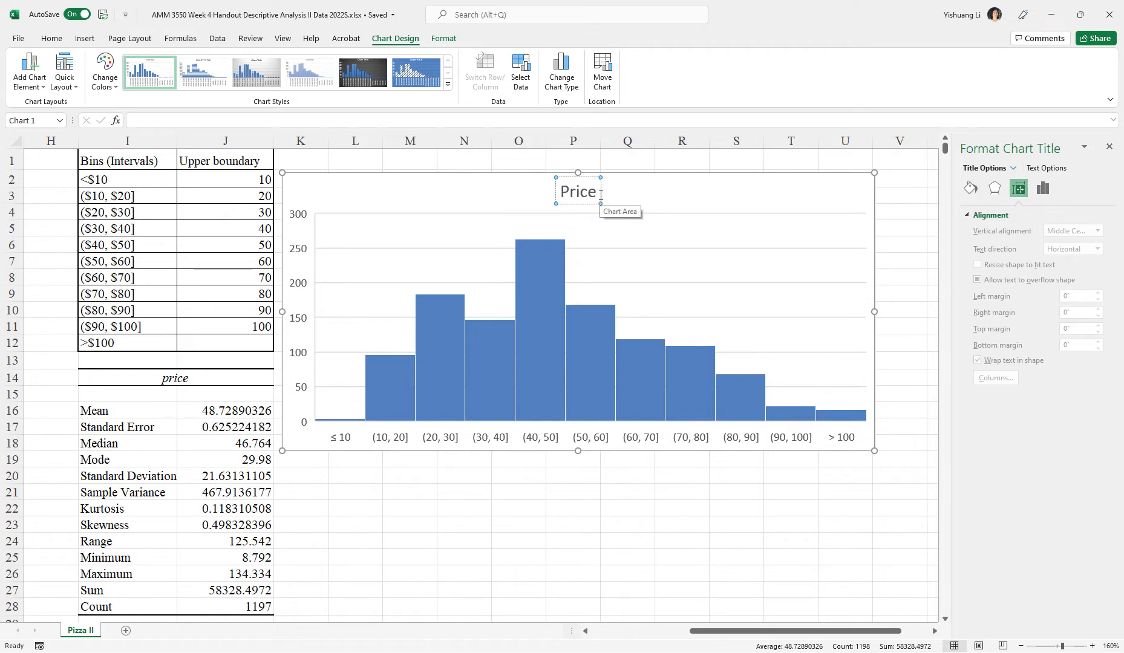
text( Hi)
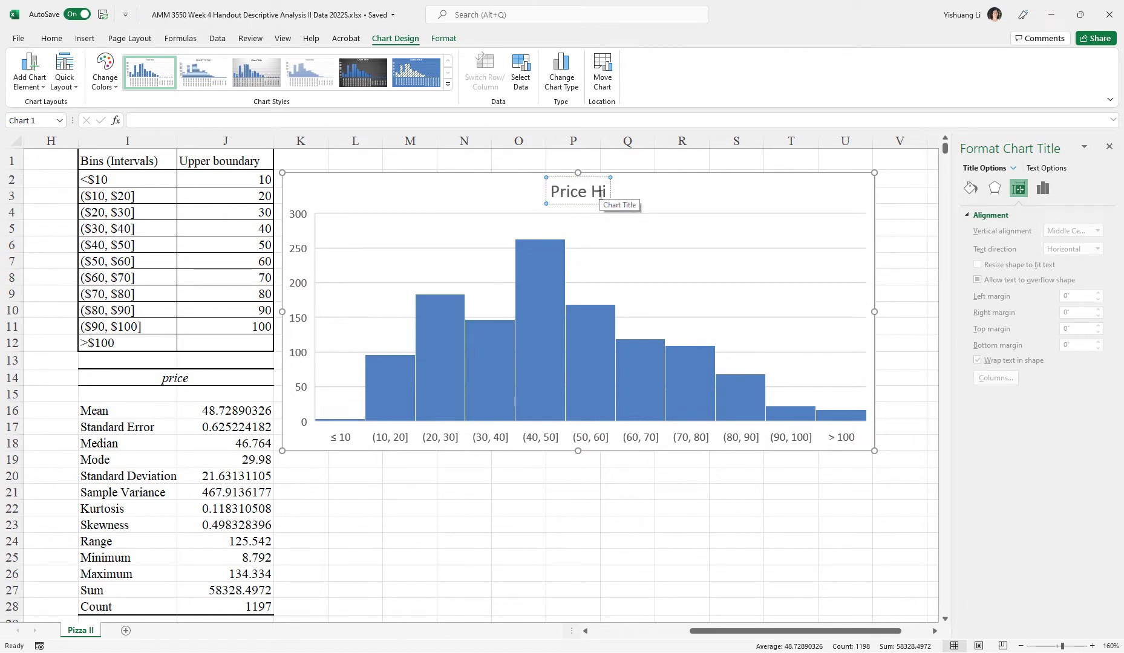
text(stogram)
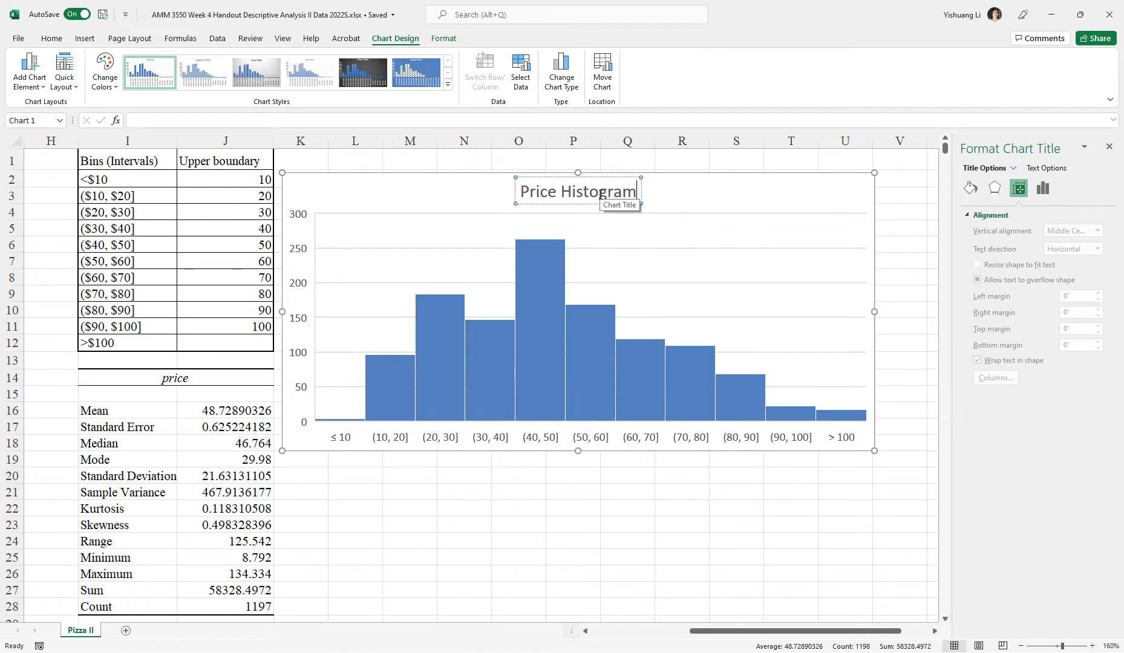
Set the gap width of the histogram's bars to 20%
click(540, 270)
click(537, 273)
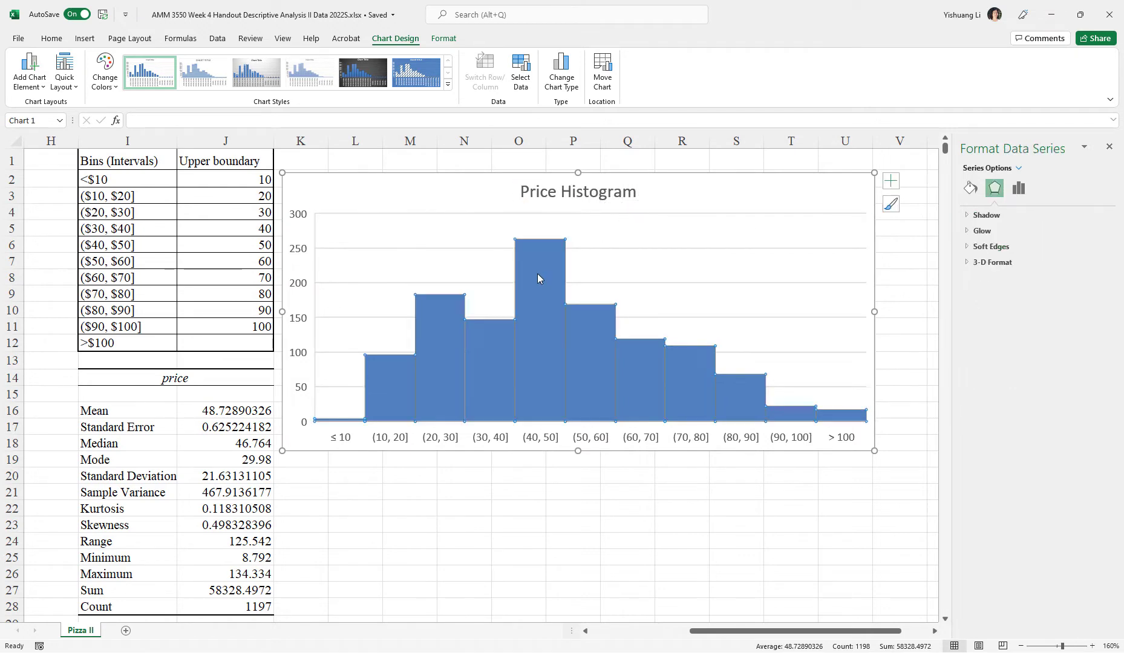
click(1019, 188)
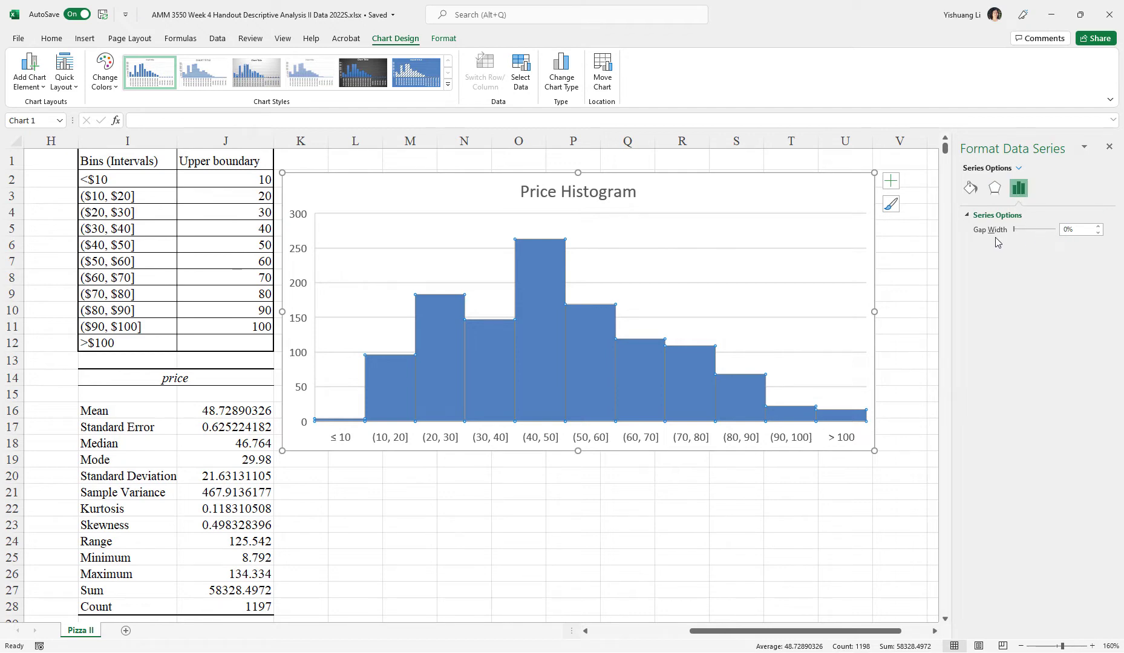
click(1068, 229)
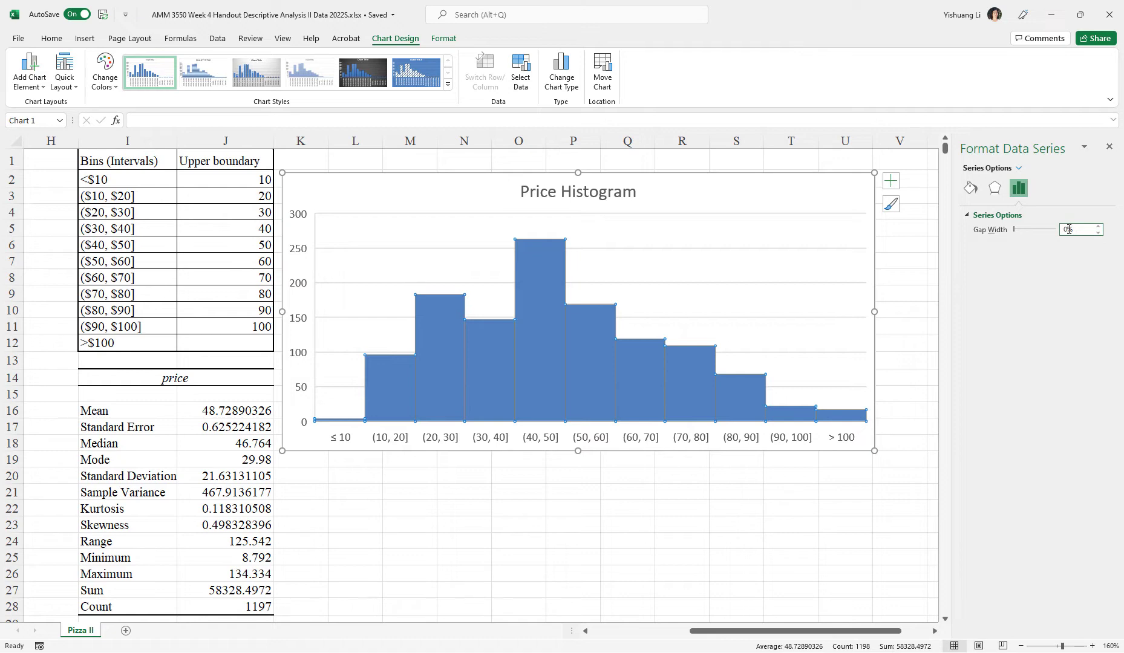
key(BackSpace)
key(BackSpace)
text(20)
key(Return)
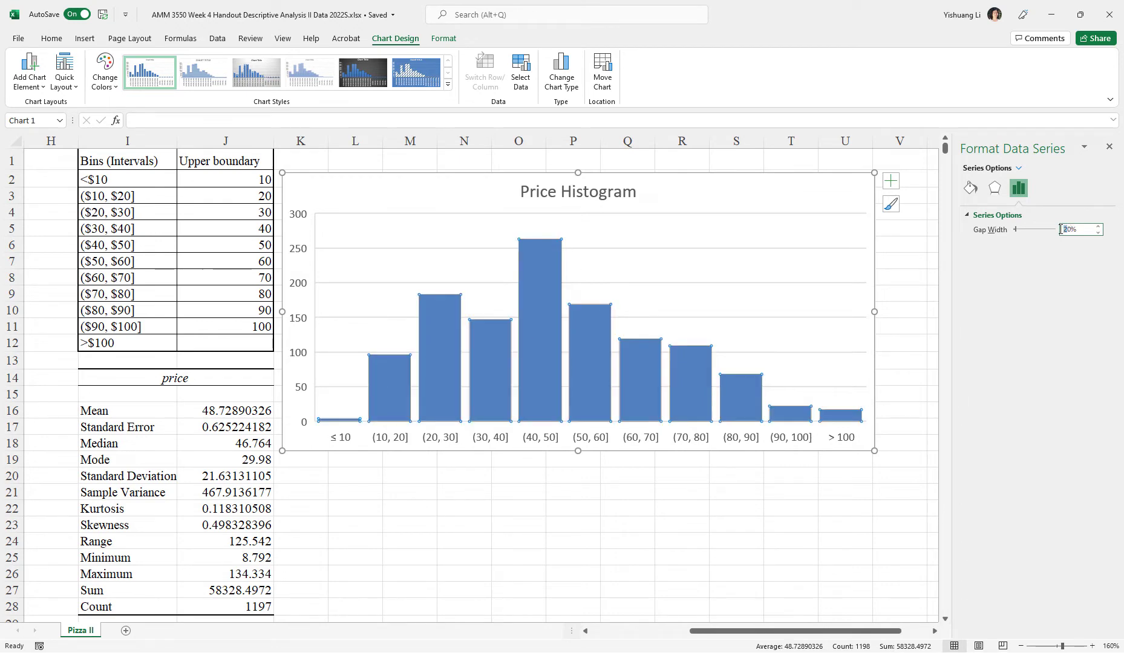
Set the gap width of the histogram's bars to 0%
text(10)
key(Return)
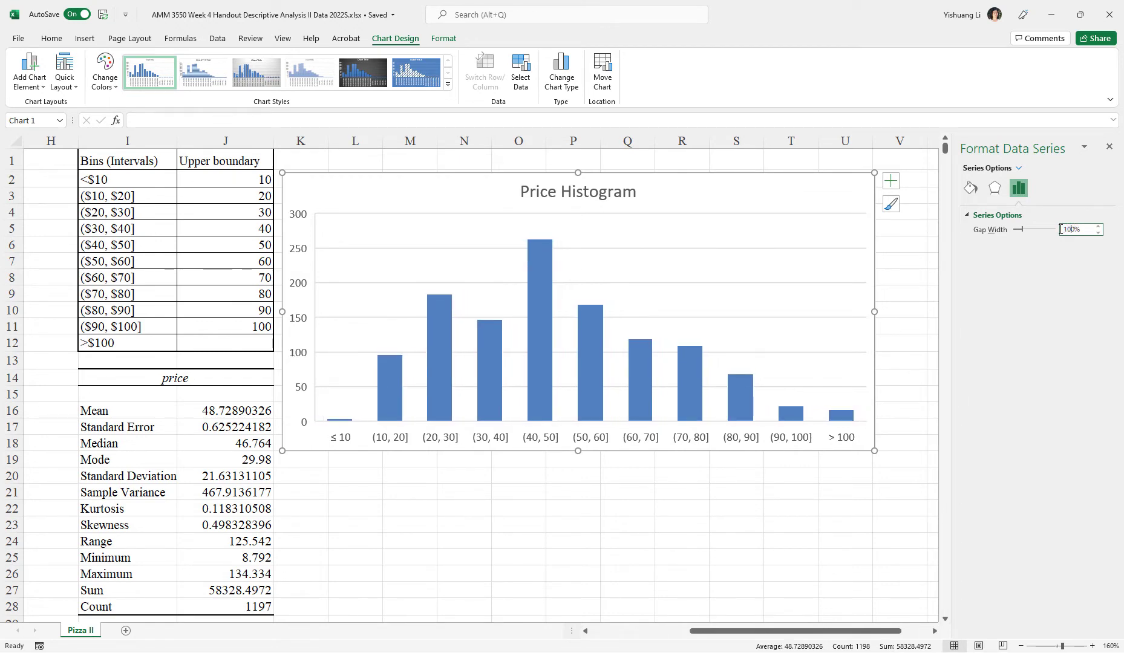
drag(1075, 230, 1050, 234)
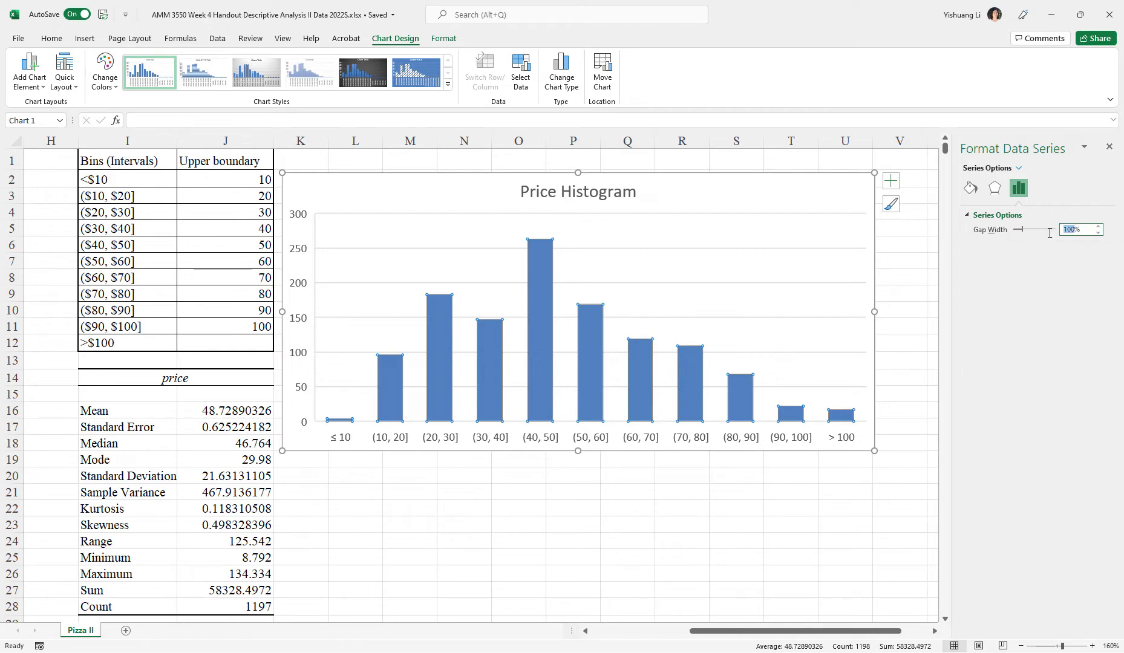
text(0)
key(Return)
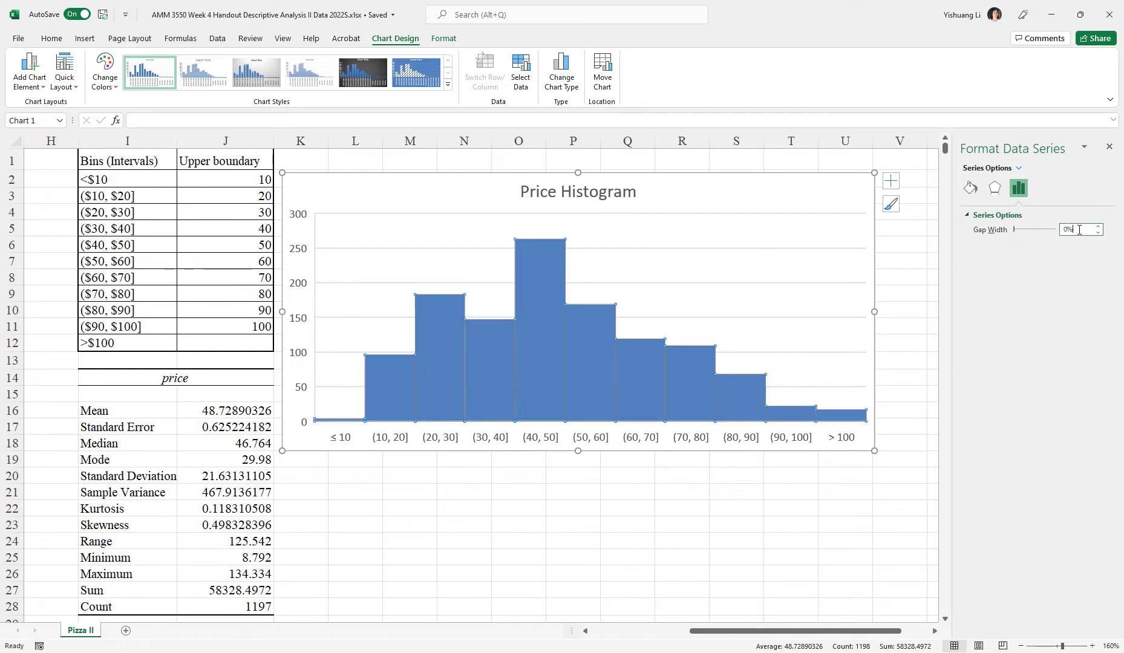
click(722, 445)
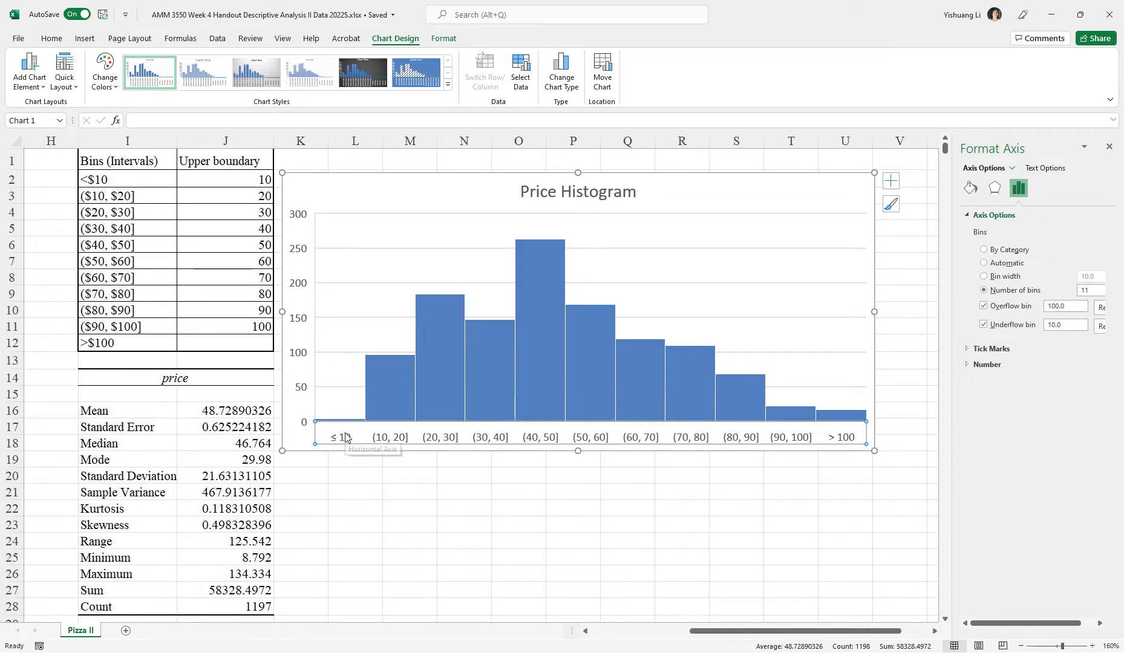
Shrink the price histogram and place it beside the bins table, starting in column K and spanning about rows 1 to 14
scroll(354, 439, down, 1)
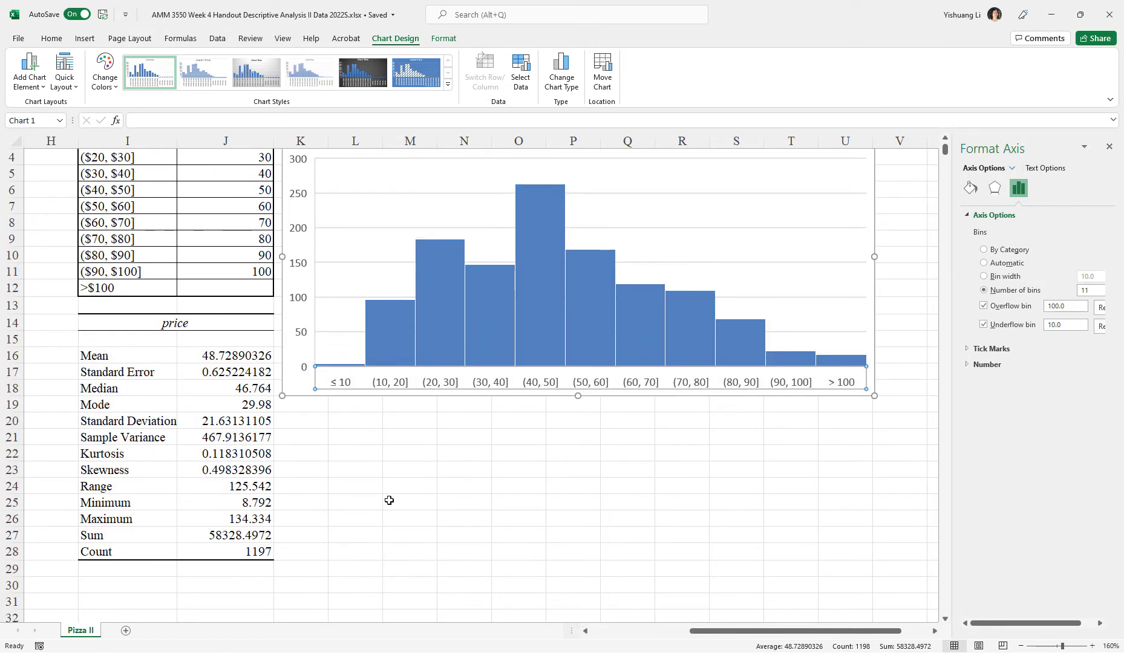
click(389, 501)
drag(703, 633, 645, 646)
scroll(635, 602, up, 1)
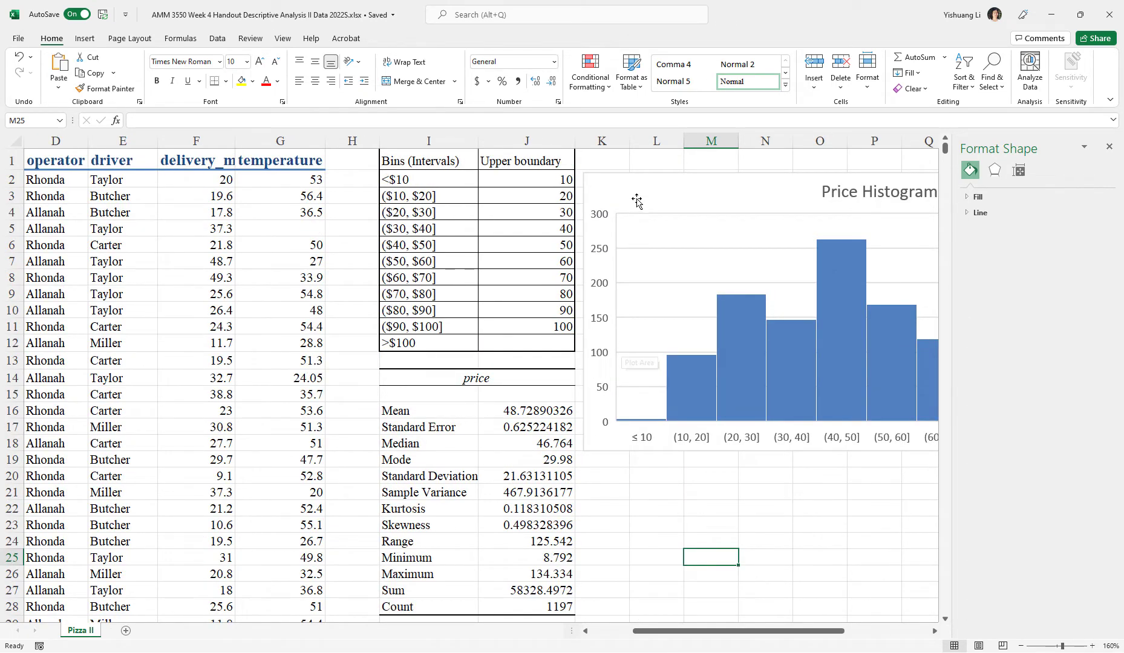
click(632, 194)
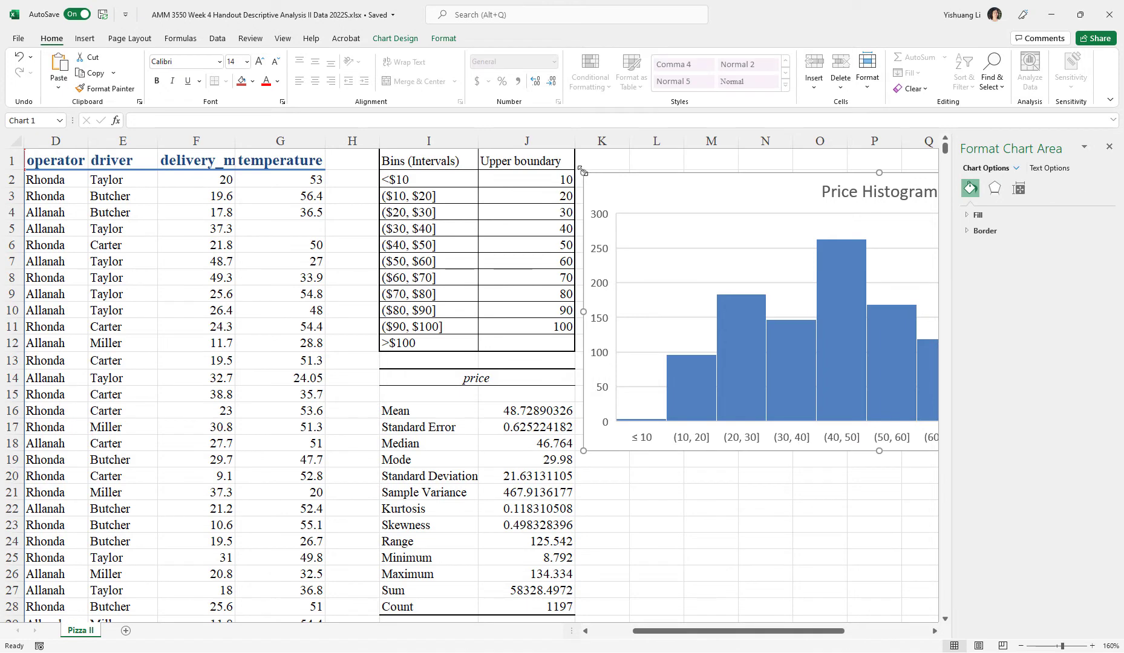
drag(582, 172, 608, 173)
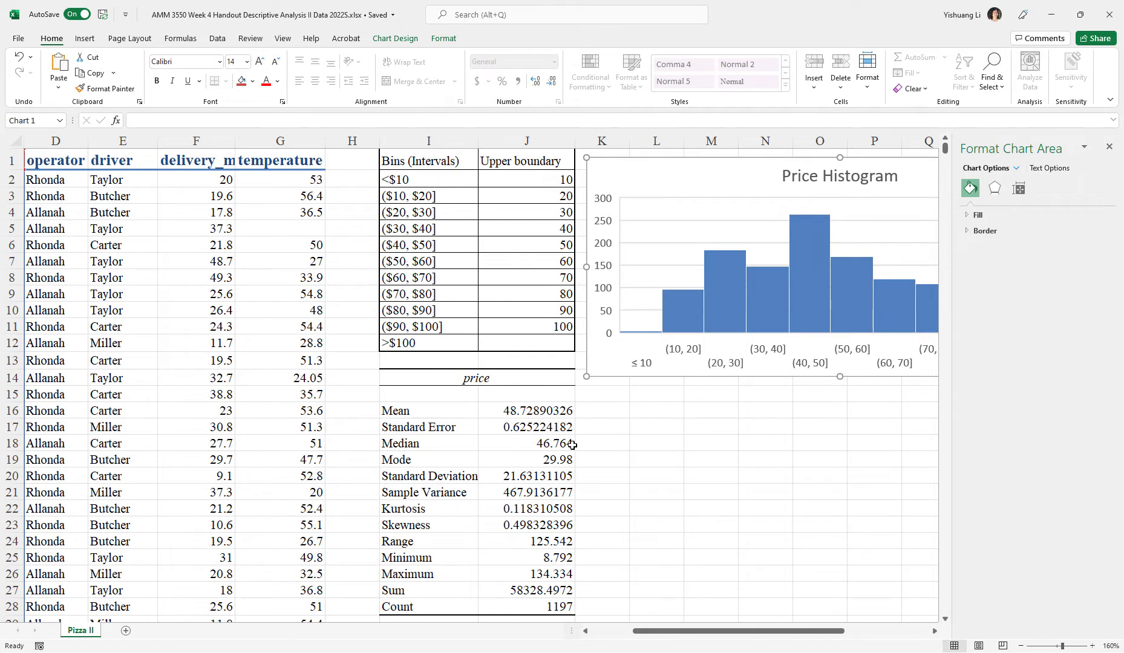
Compare the bin intervals in I1:I12 with the histogram's bars
drag(417, 157, 439, 339)
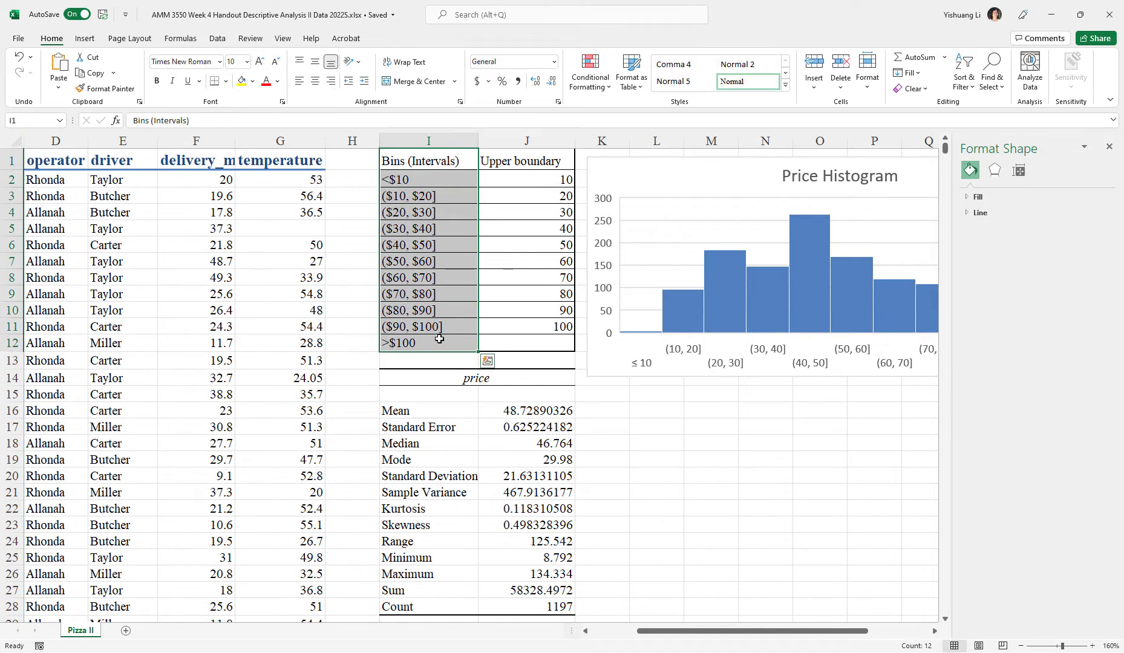
click(597, 361)
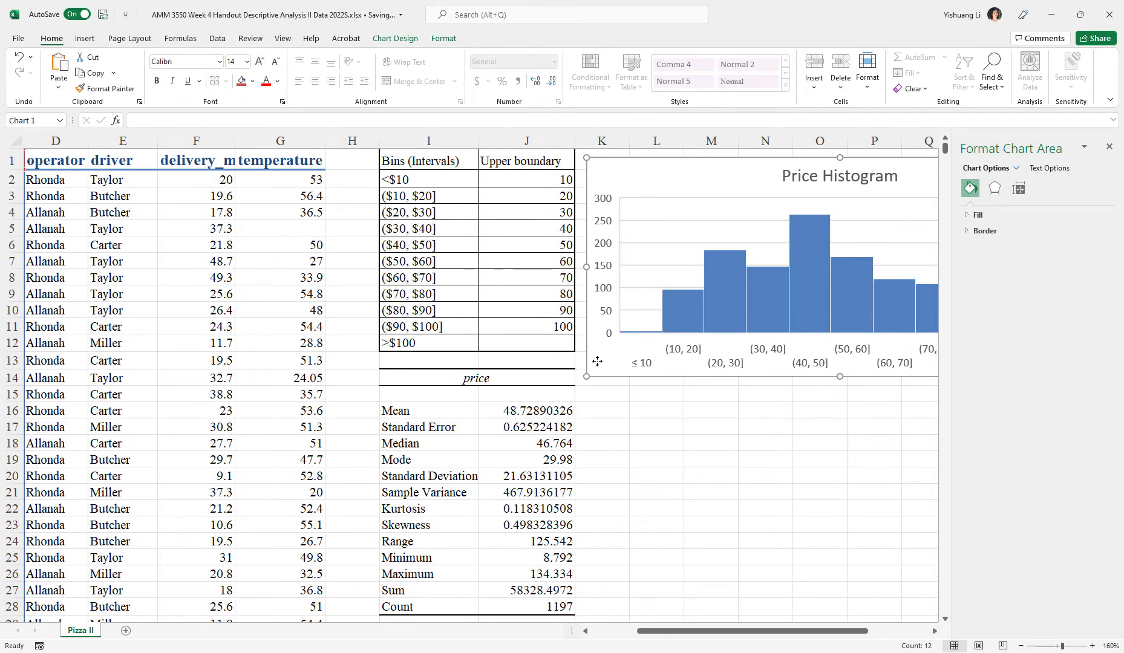
mouse_move(688, 308)
mouse_move(701, 330)
click(214, 38)
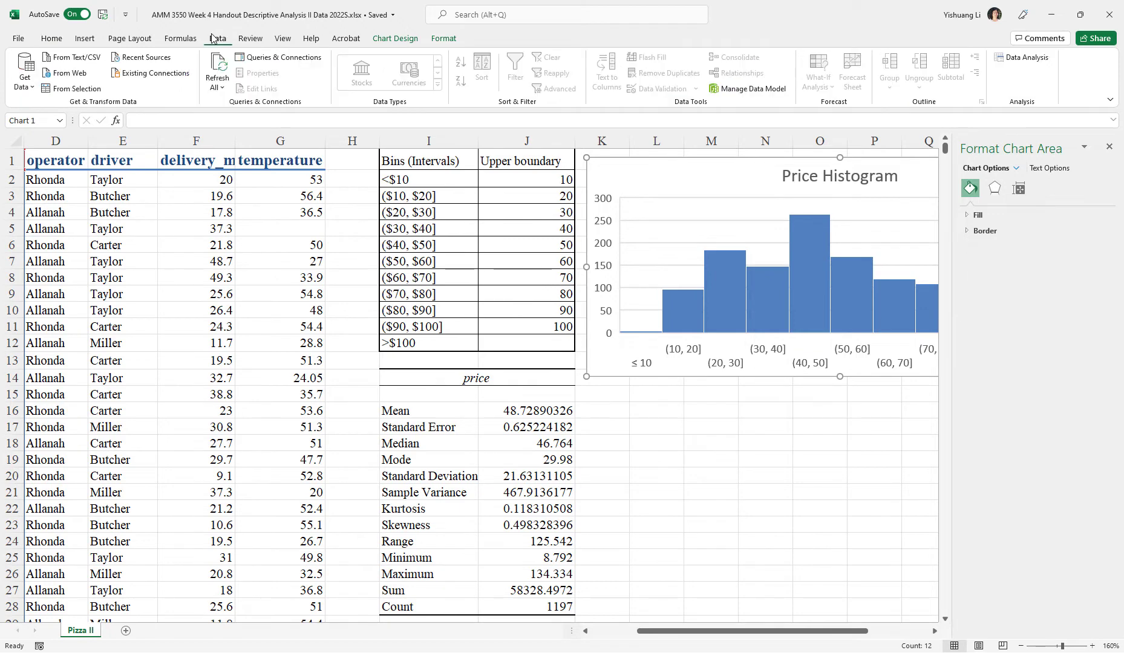
click(1022, 58)
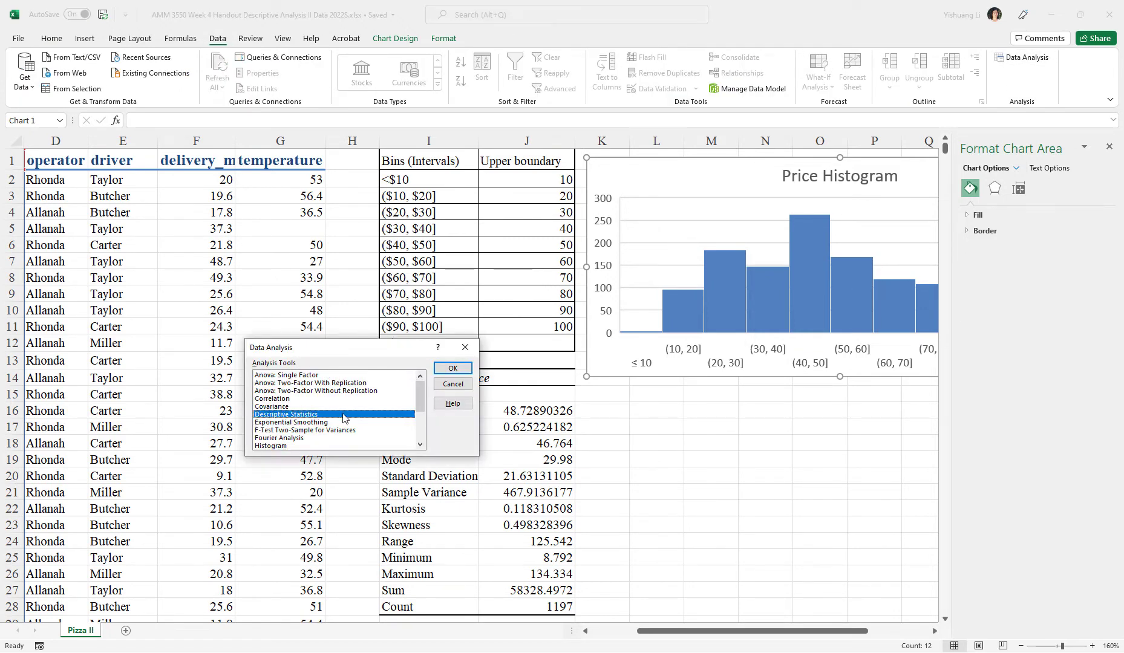
click(452, 383)
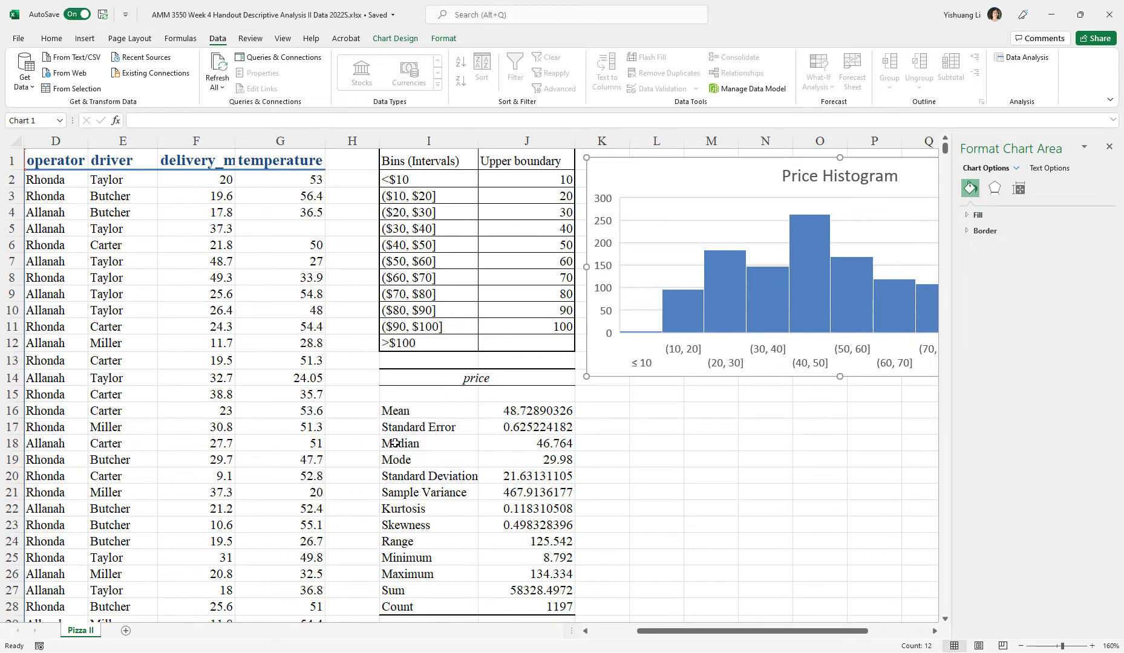
Examine the price descriptive statistics, focusing on the Range, Minimum and Maximum rows
drag(426, 370, 514, 604)
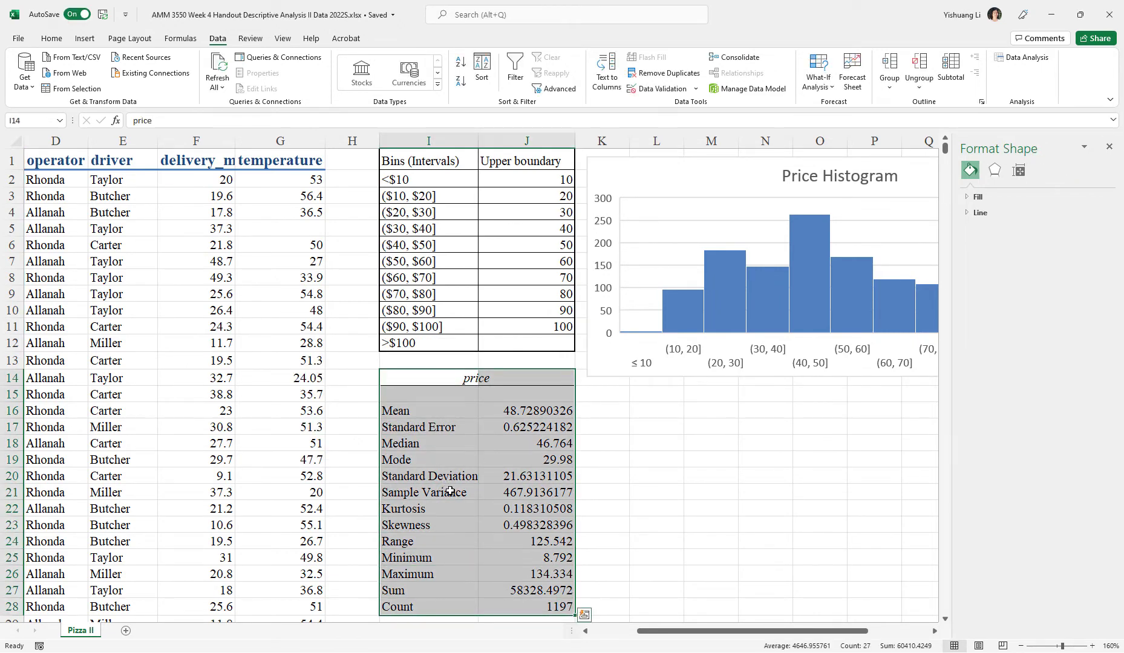
drag(405, 544, 513, 545)
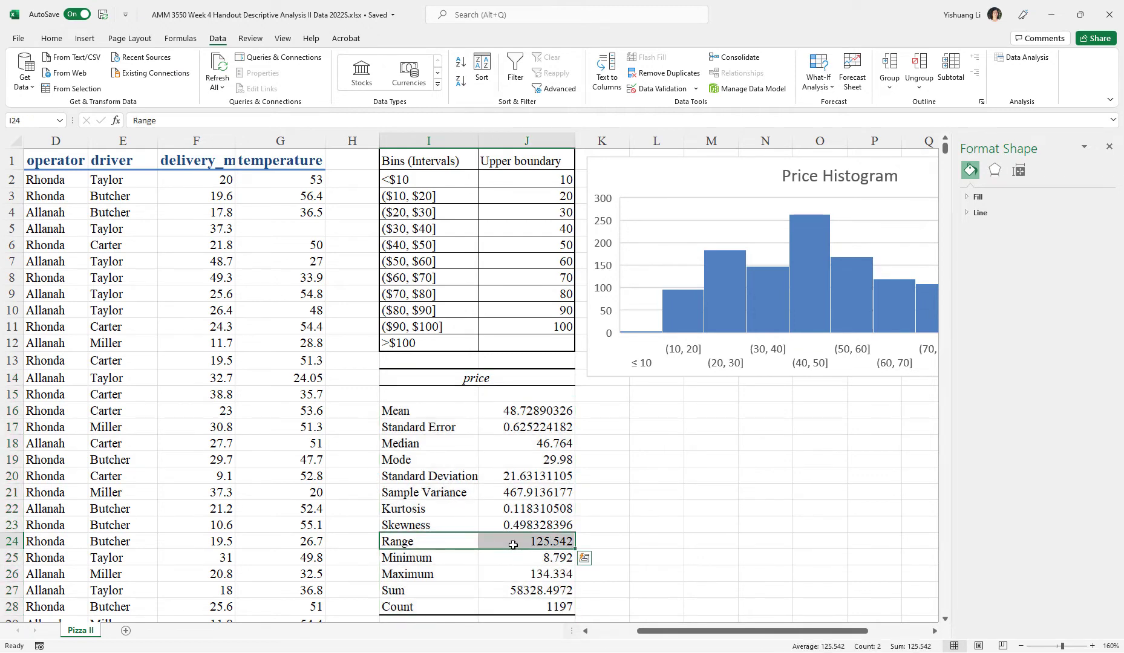
click(421, 560)
drag(421, 560, 504, 573)
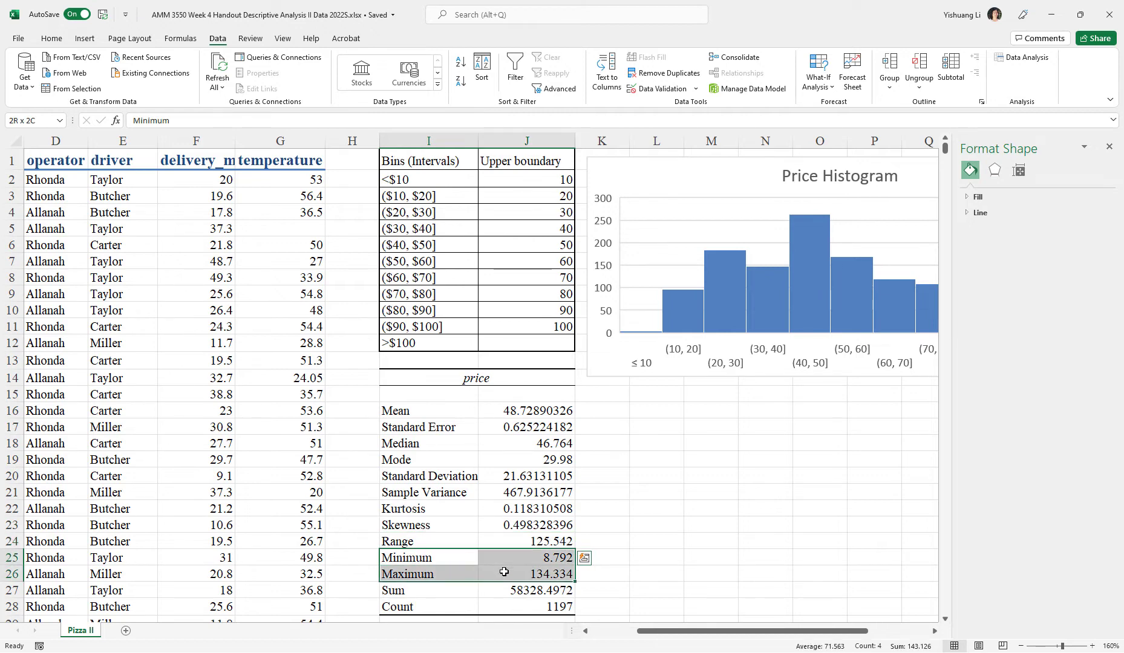
click(504, 573)
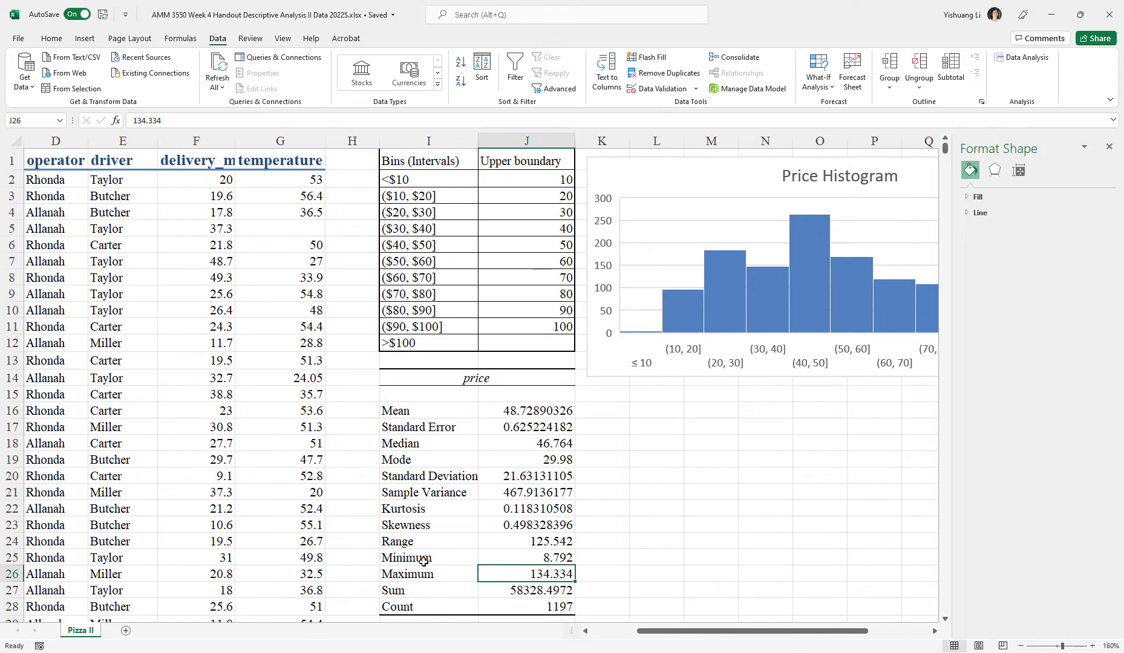
click(414, 543)
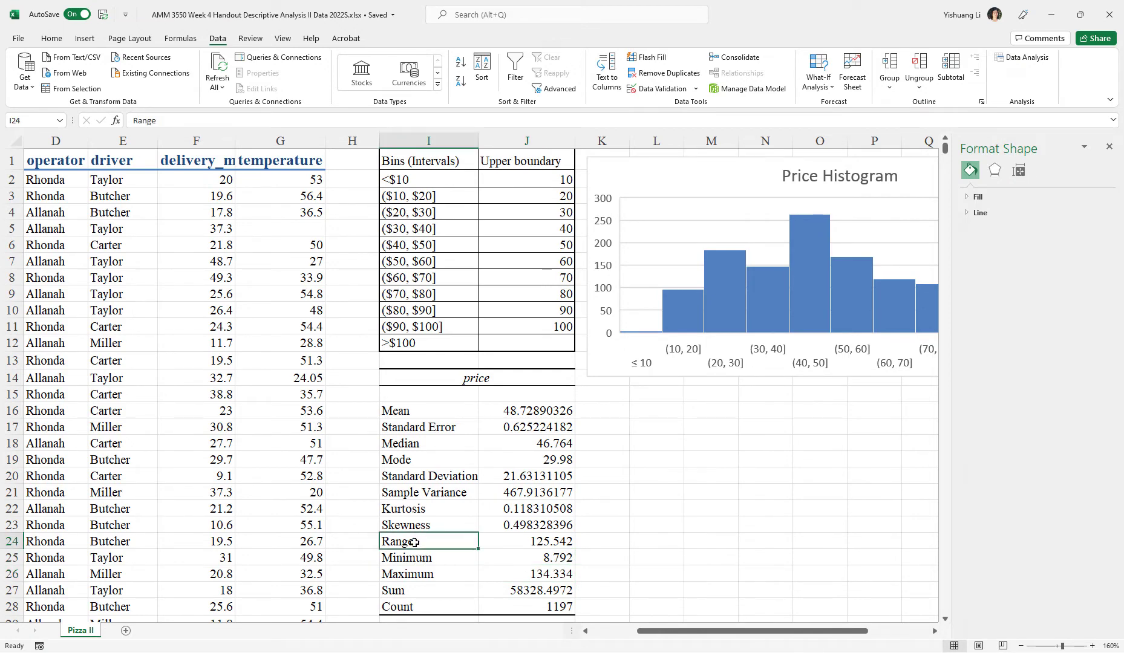
drag(413, 543, 489, 577)
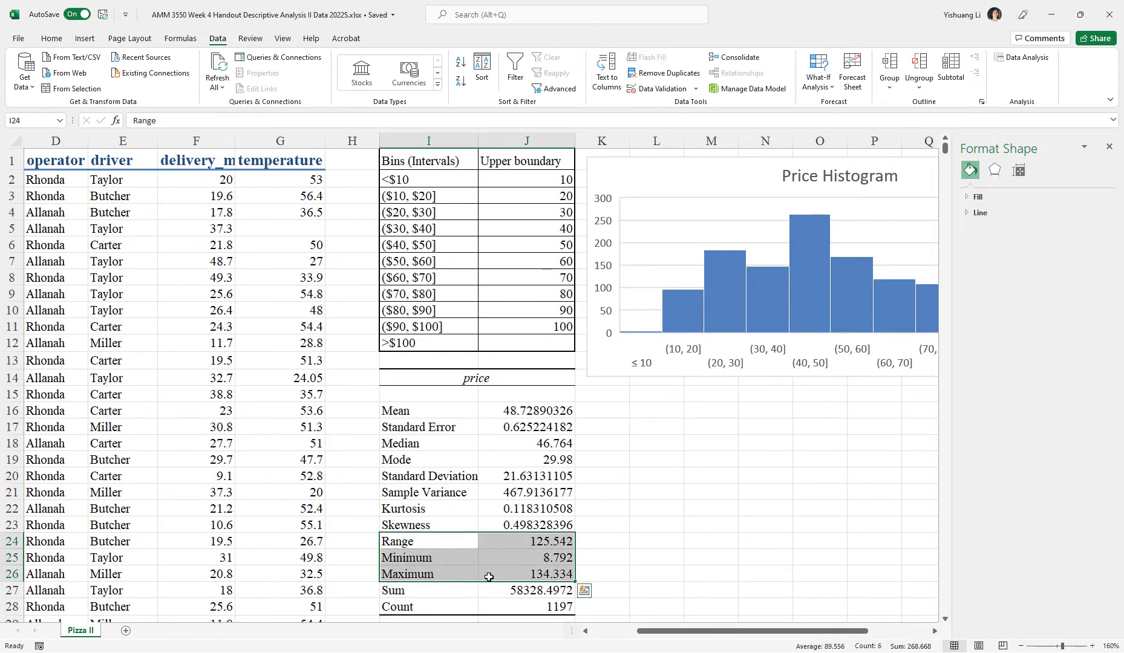
click(489, 577)
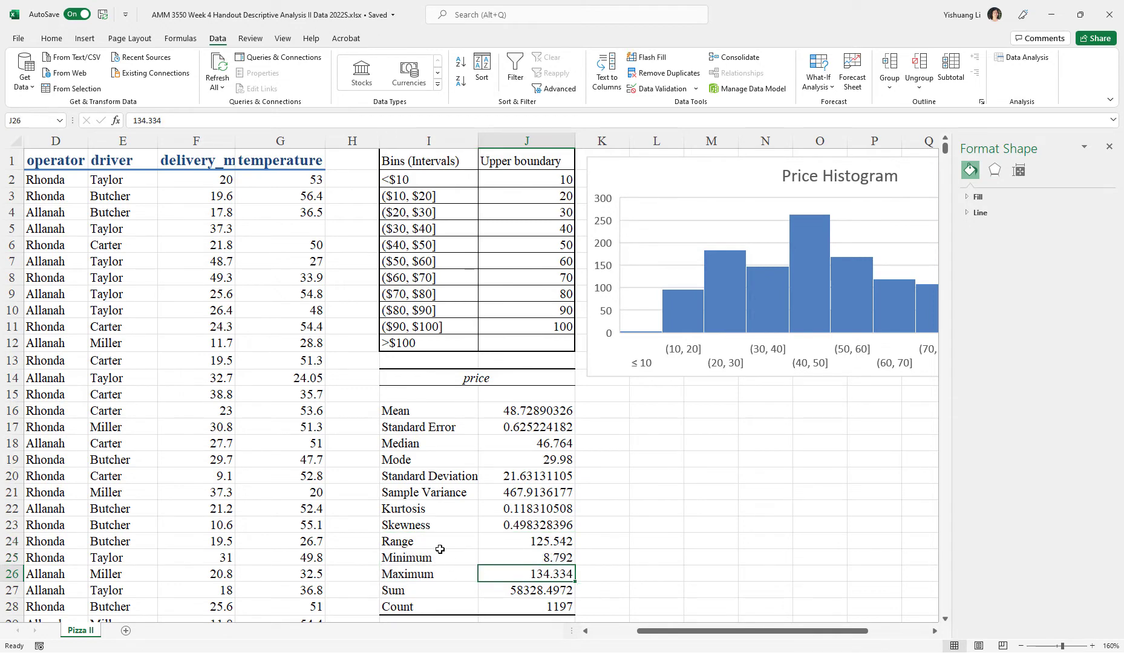
click(440, 549)
Examine the <$10 and >$100 bins, and check the value of the histogram's (10, 20] bar
click(421, 187)
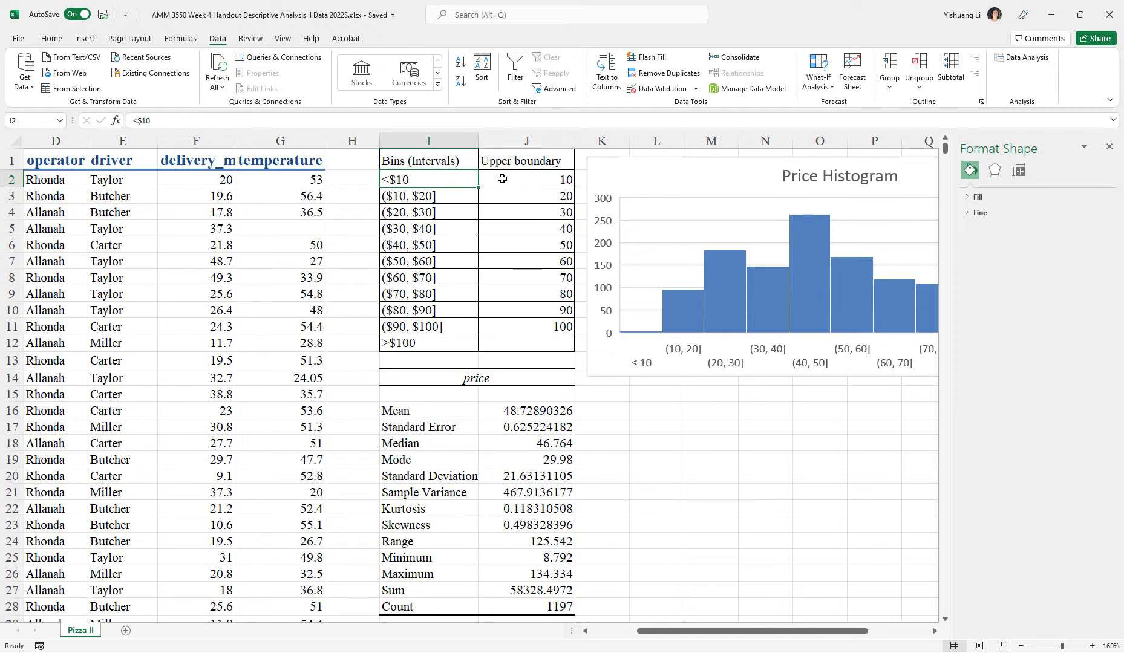
click(456, 345)
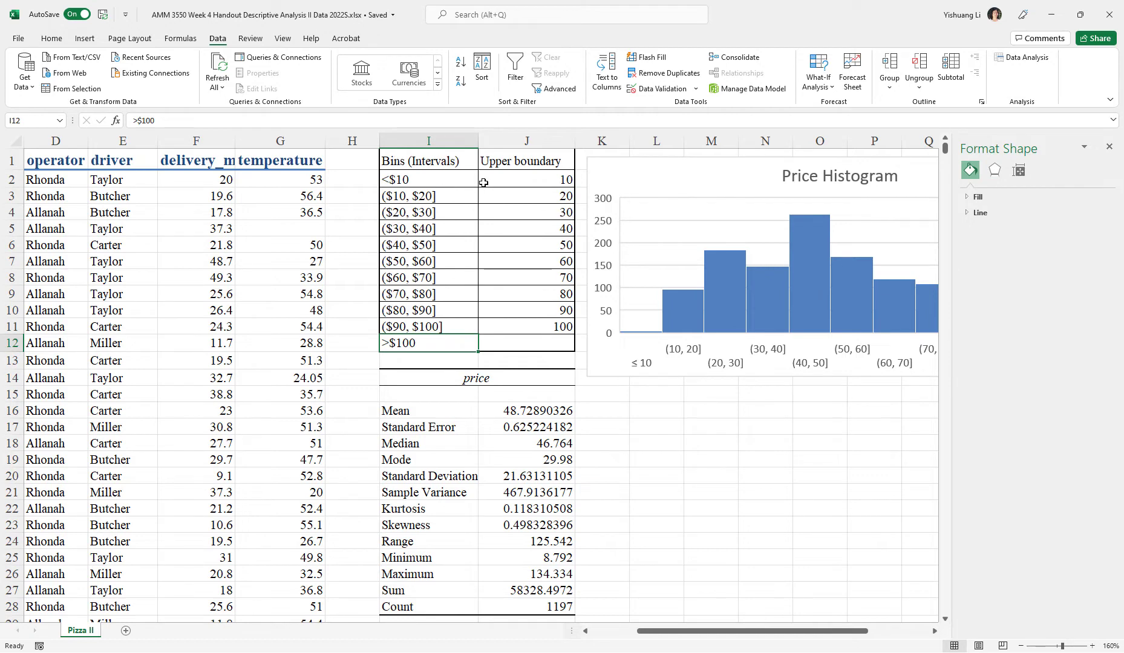
click(439, 183)
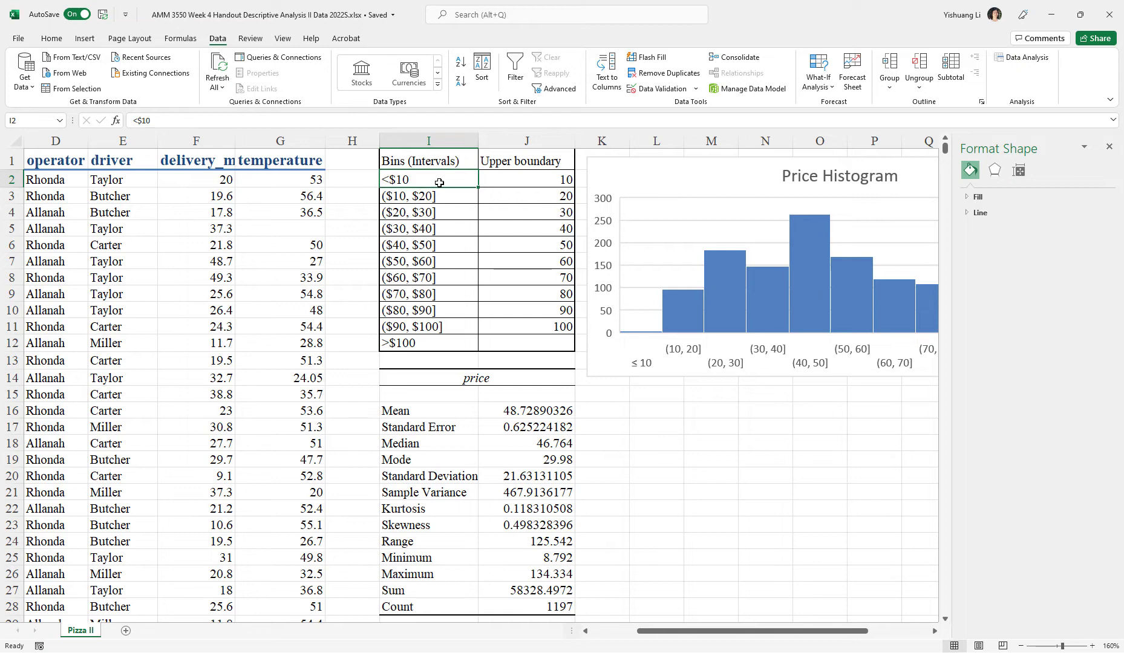
click(686, 317)
mouse_move(685, 319)
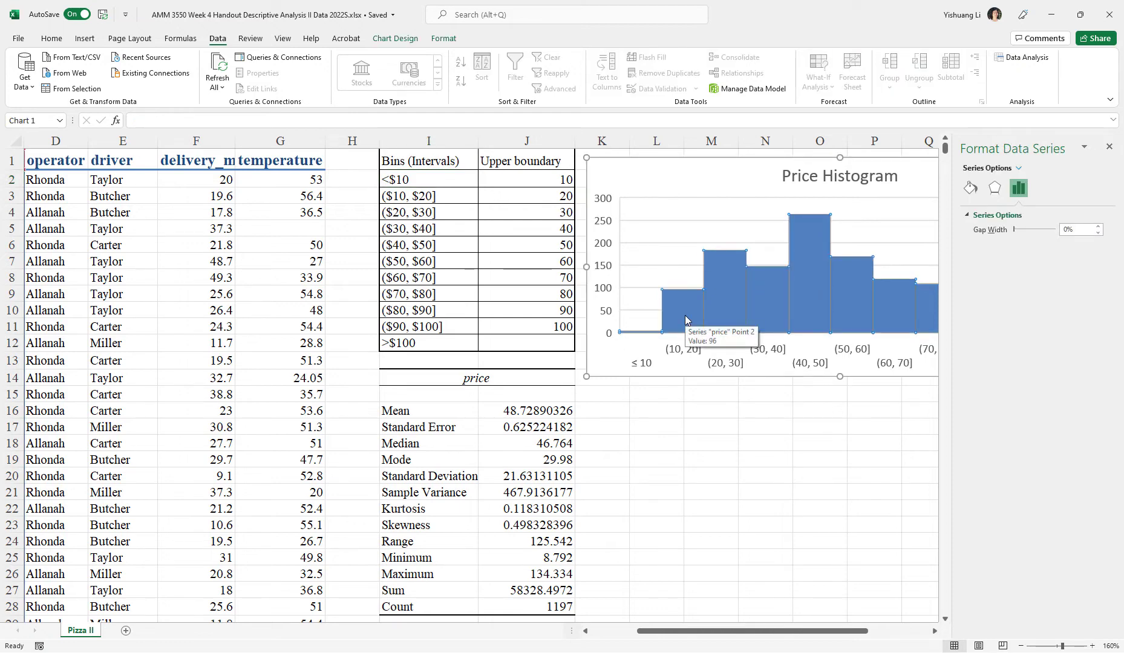
Review the bin interval labels in column I and the matching upper boundaries in J2:J12
click(449, 202)
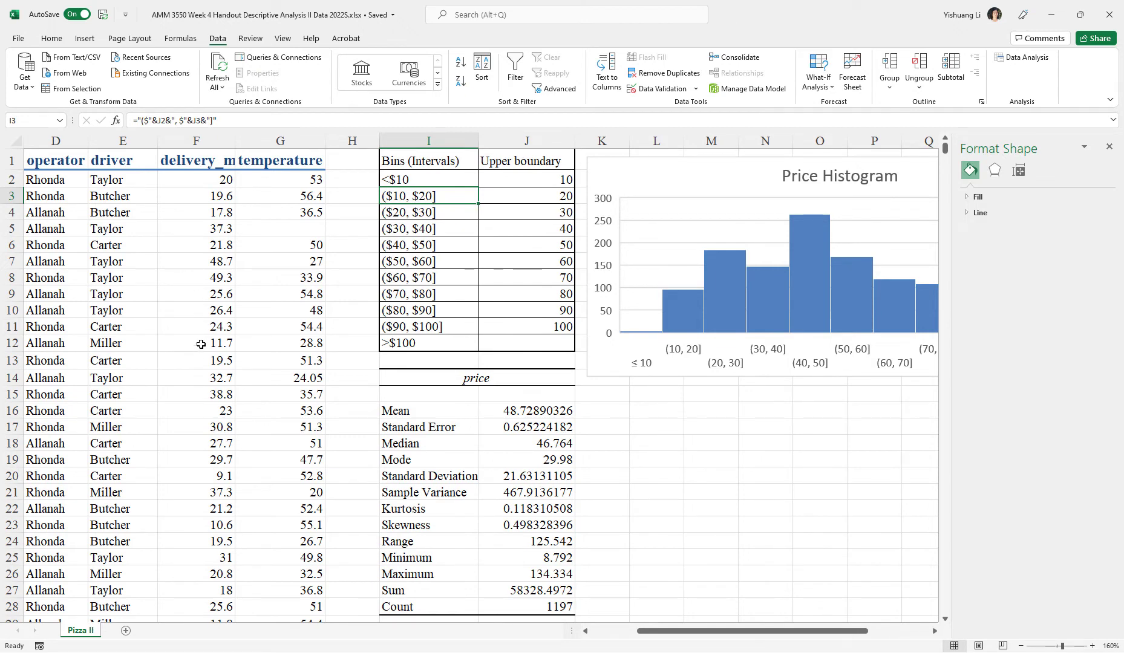
click(201, 343)
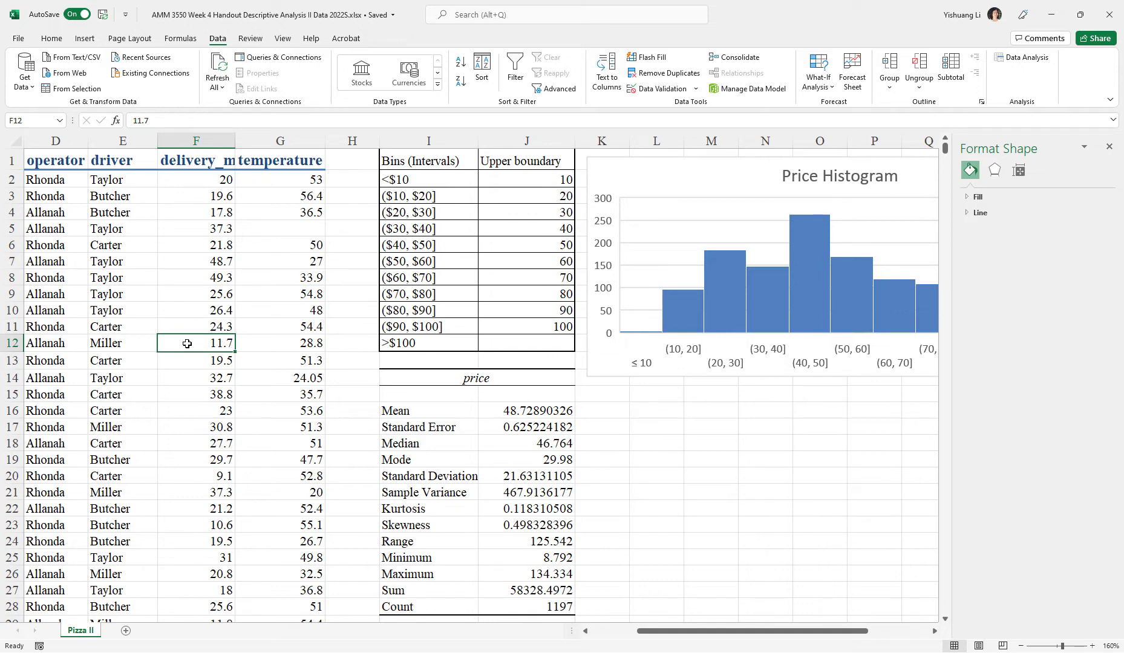
click(515, 197)
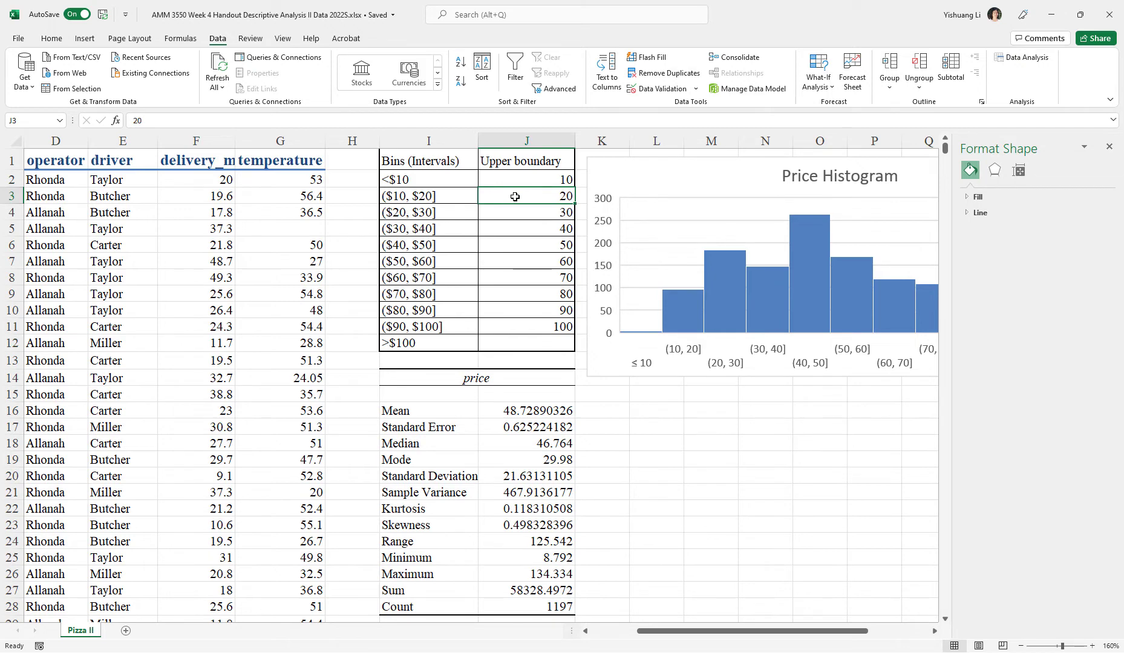
click(446, 210)
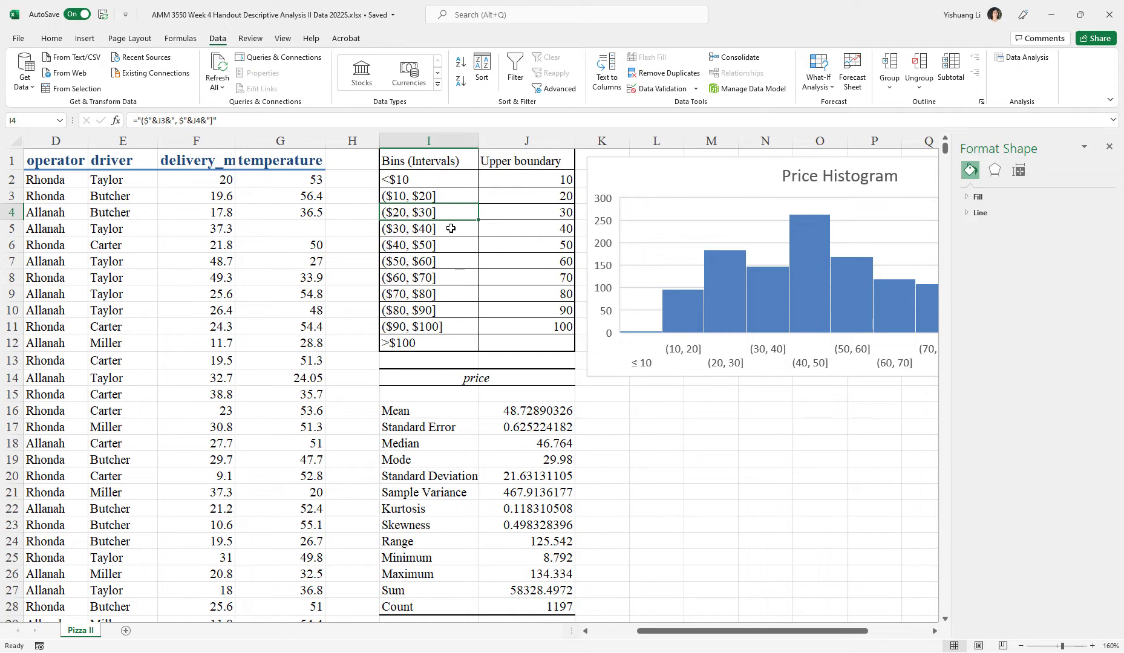
drag(433, 180, 443, 340)
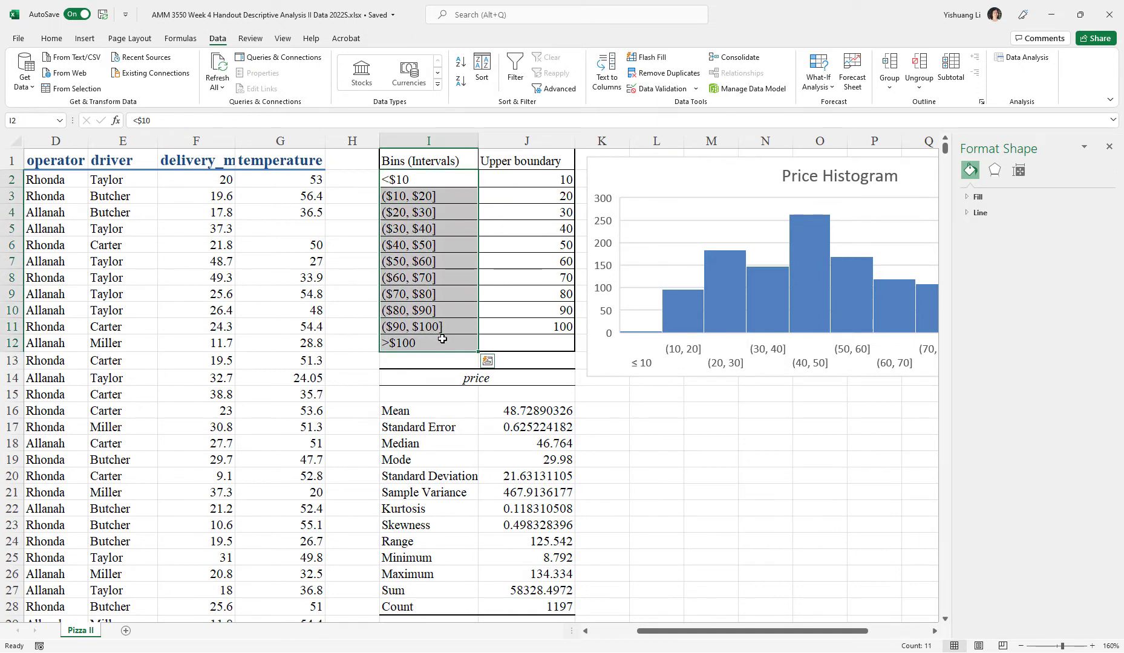
click(442, 340)
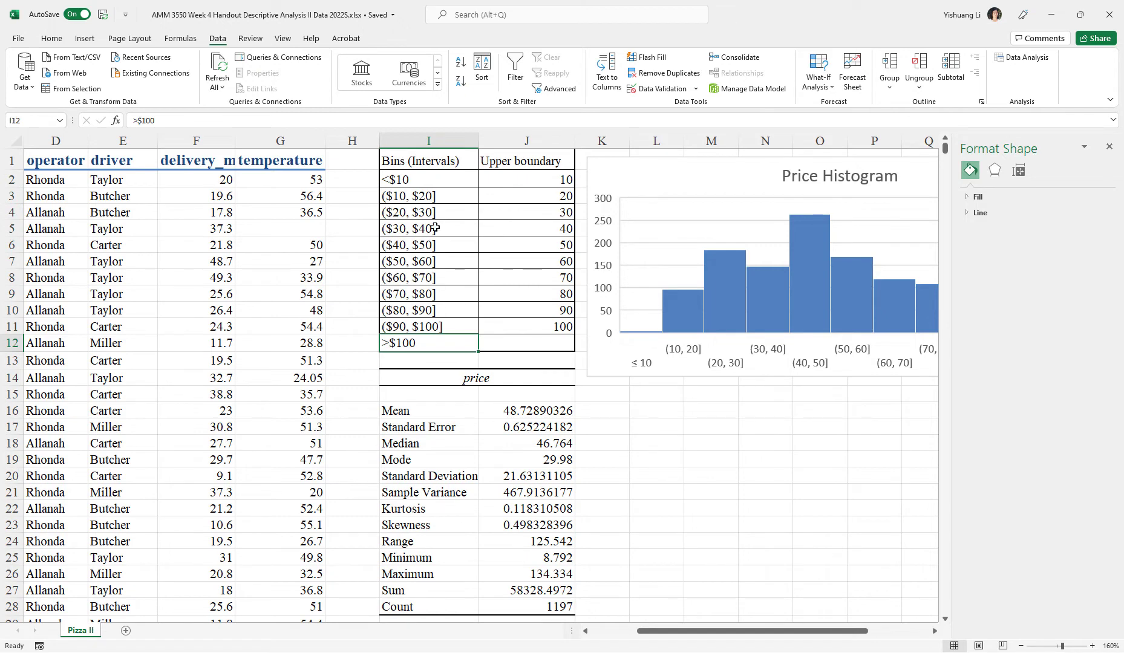
drag(423, 158, 432, 336)
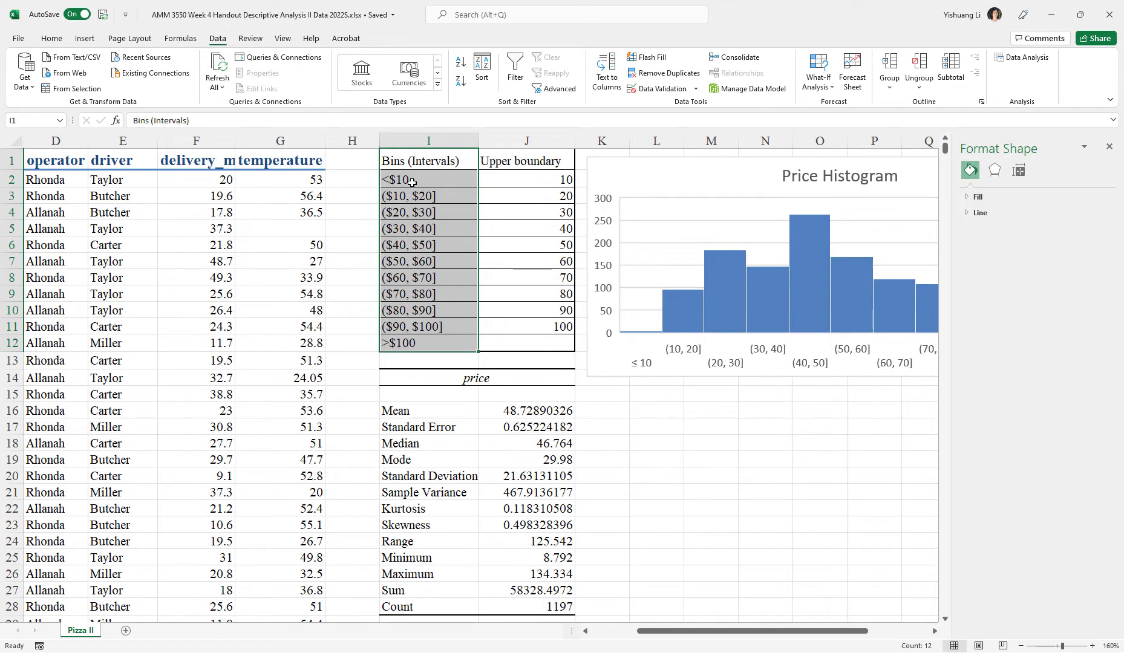
click(513, 183)
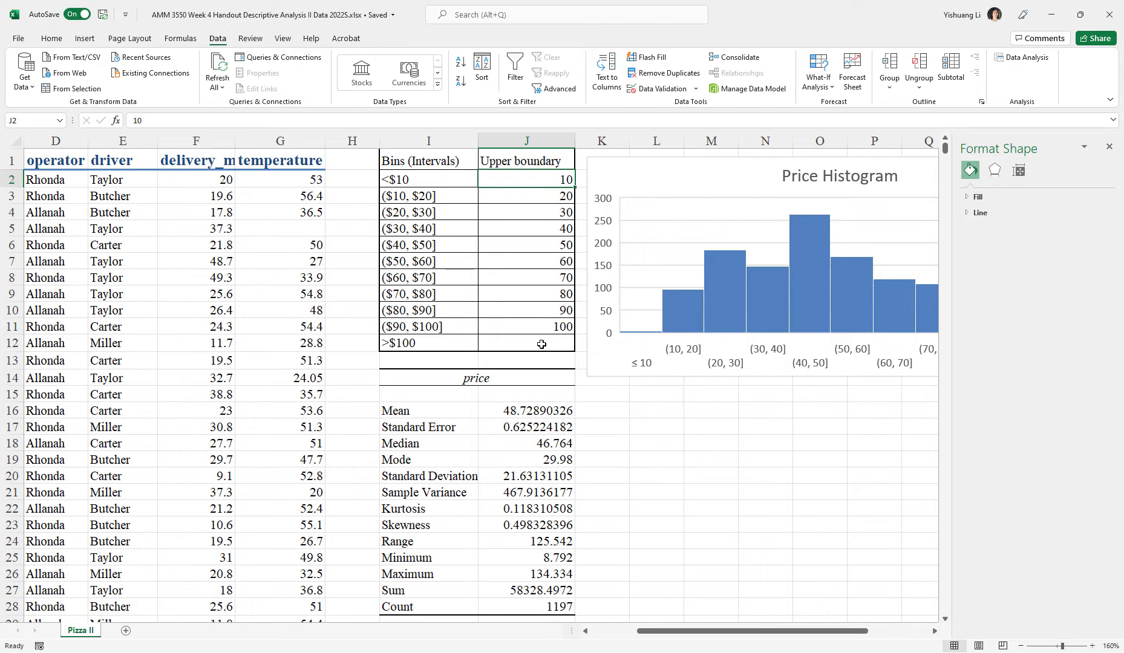
drag(541, 343, 506, 335)
click(505, 335)
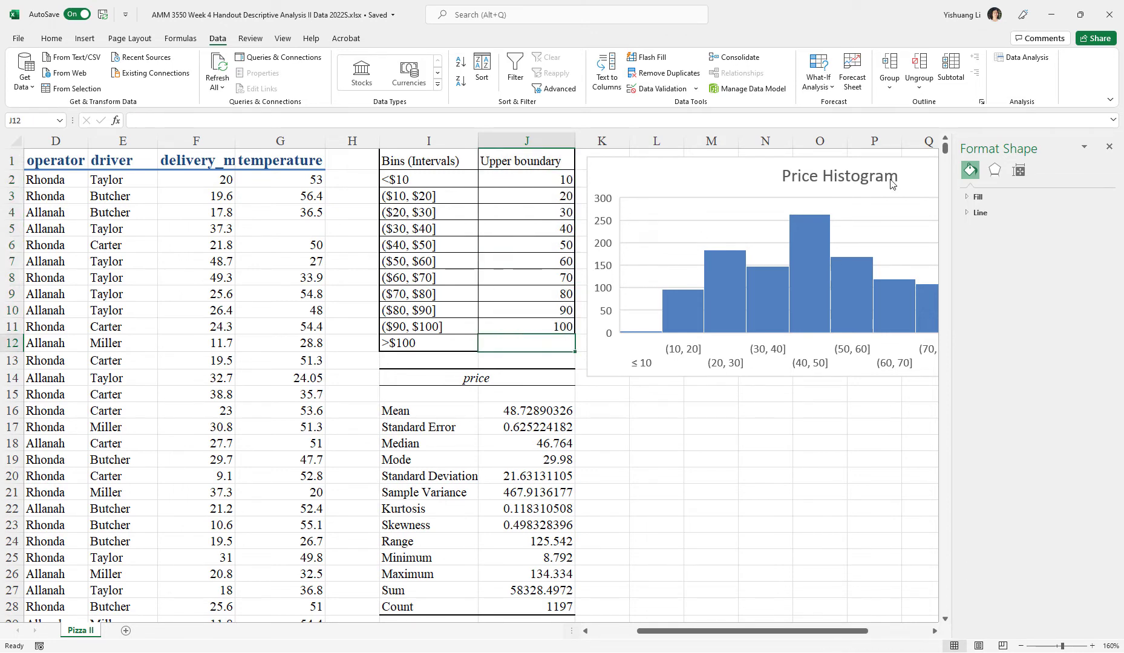
Start the Histogram tool from the Data Analysis tools
click(1045, 61)
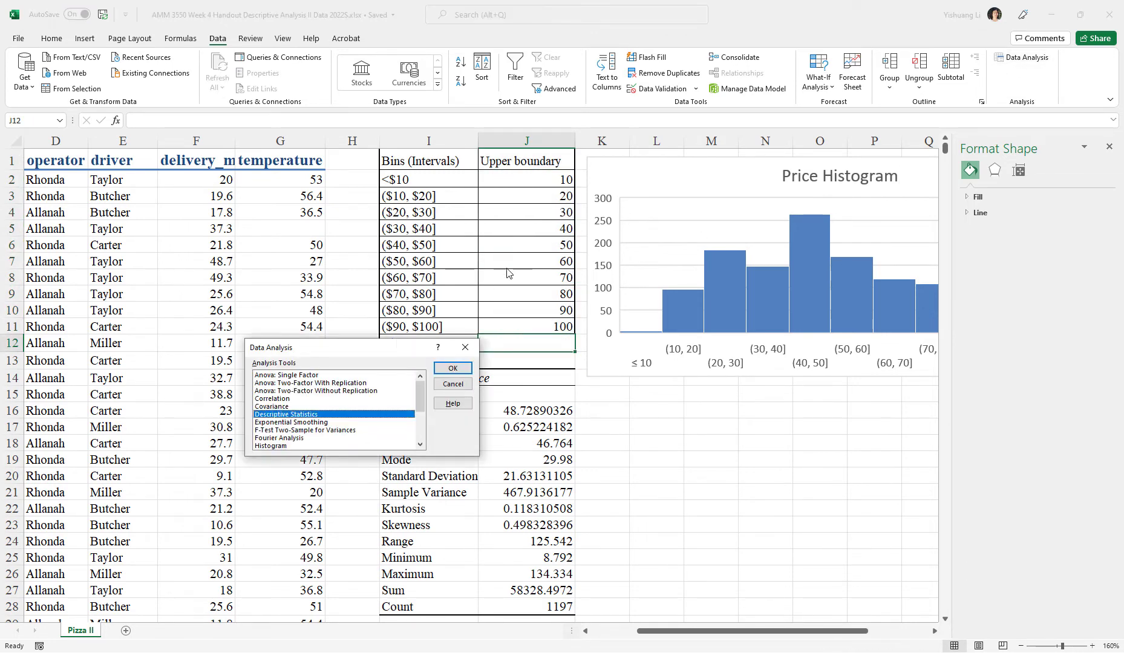
drag(365, 346, 400, 317)
scroll(346, 404, down, 1)
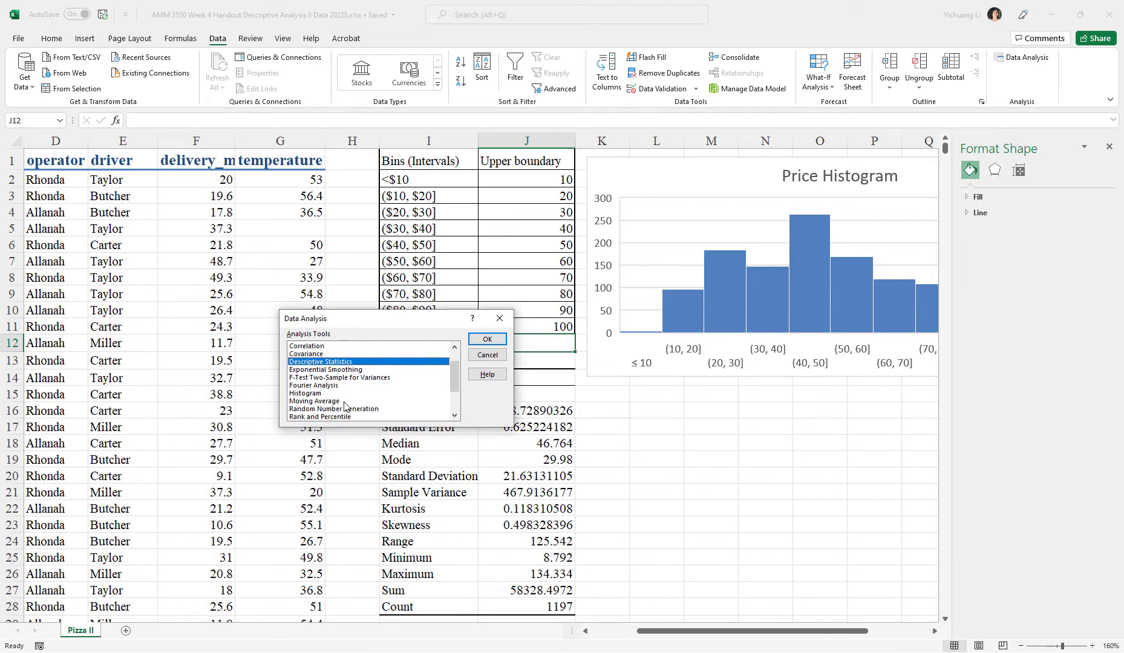
click(342, 394)
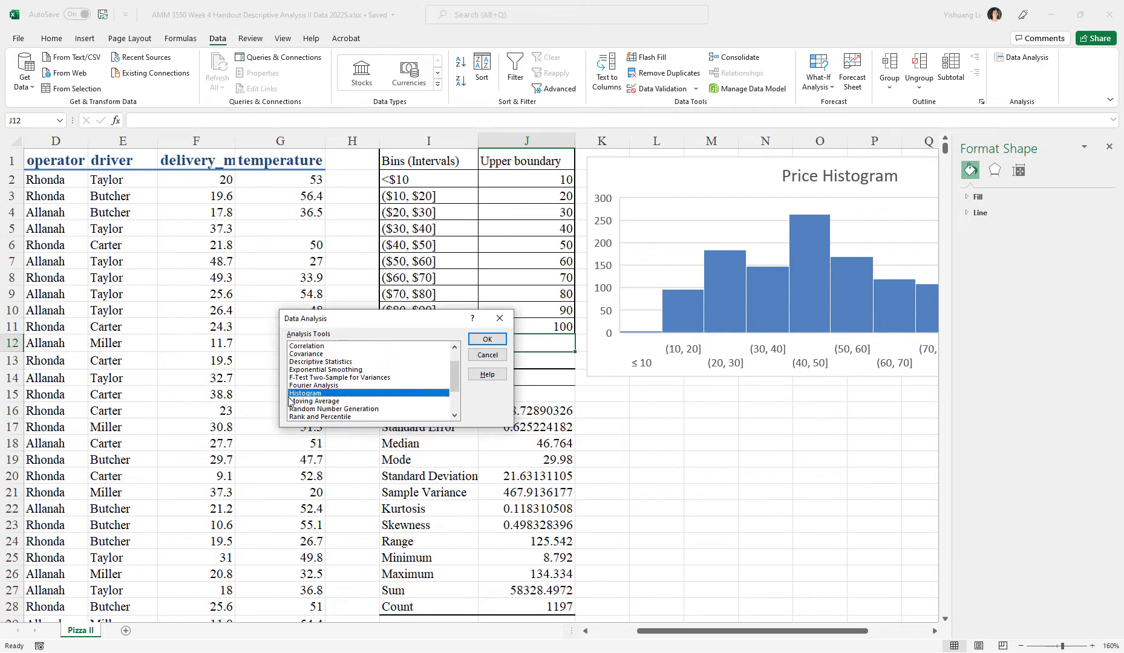
click(486, 340)
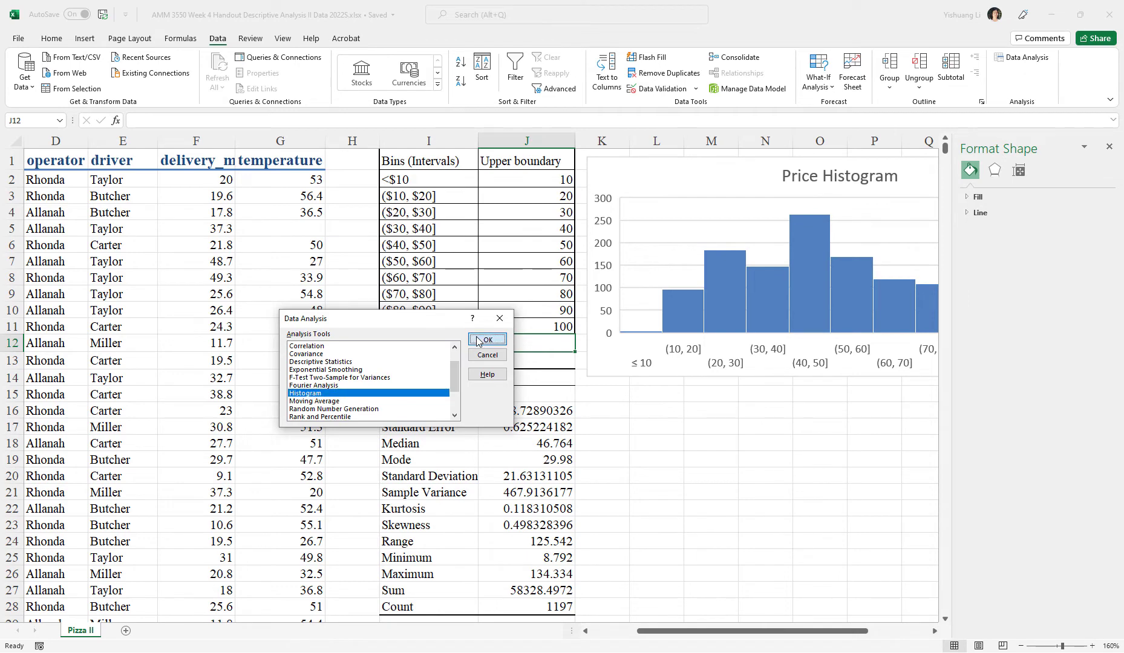
Set the histogram's input range to the price column $C$1:$C$1210 and mark the ranges as including labels
drag(354, 293, 526, 396)
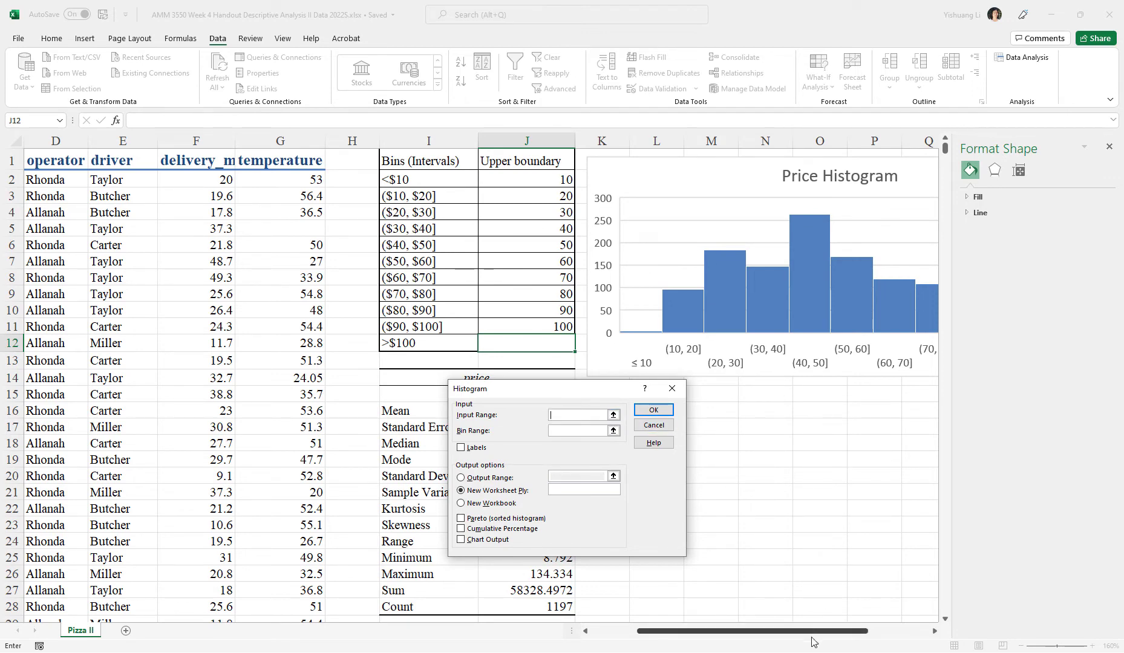
drag(808, 632, 733, 643)
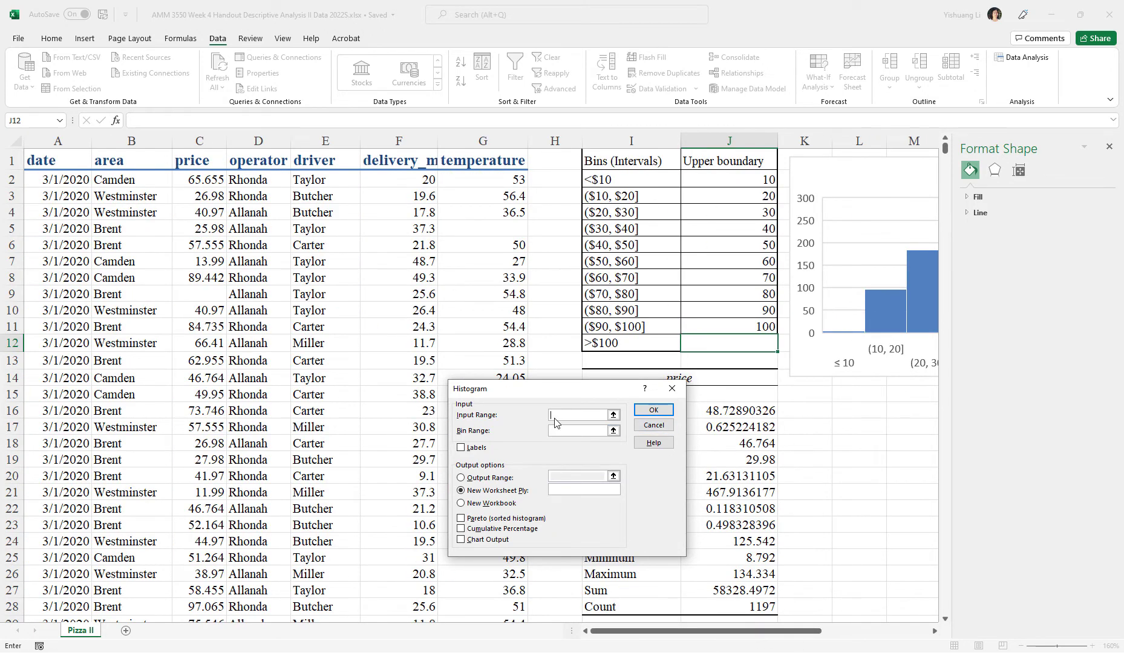
click(614, 416)
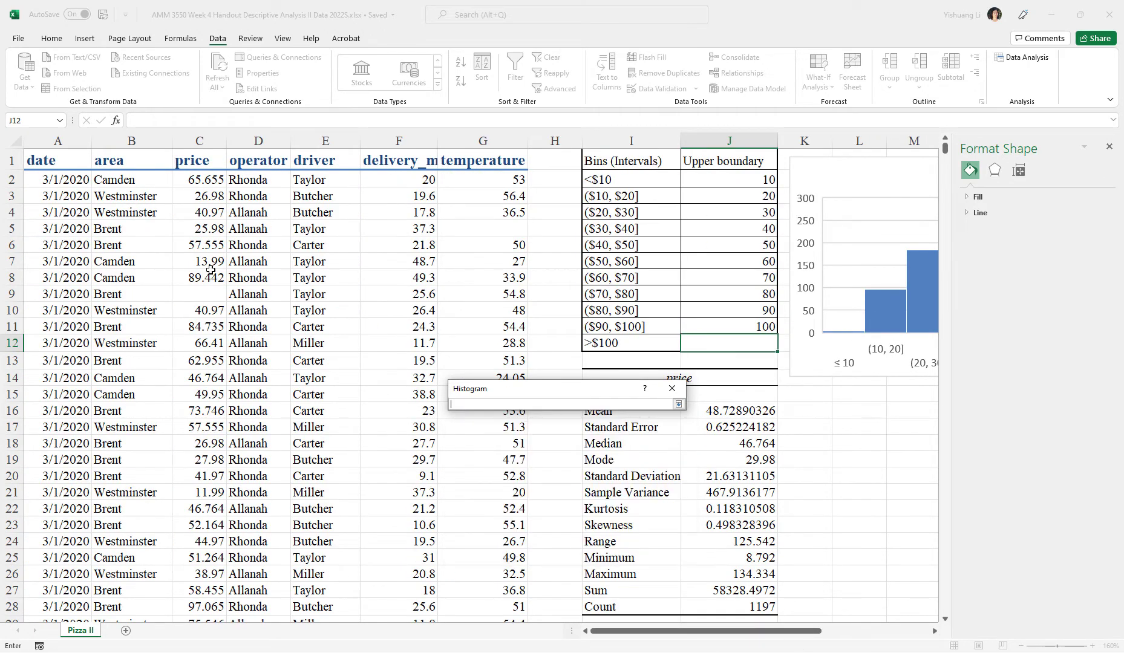
drag(195, 165, 199, 594)
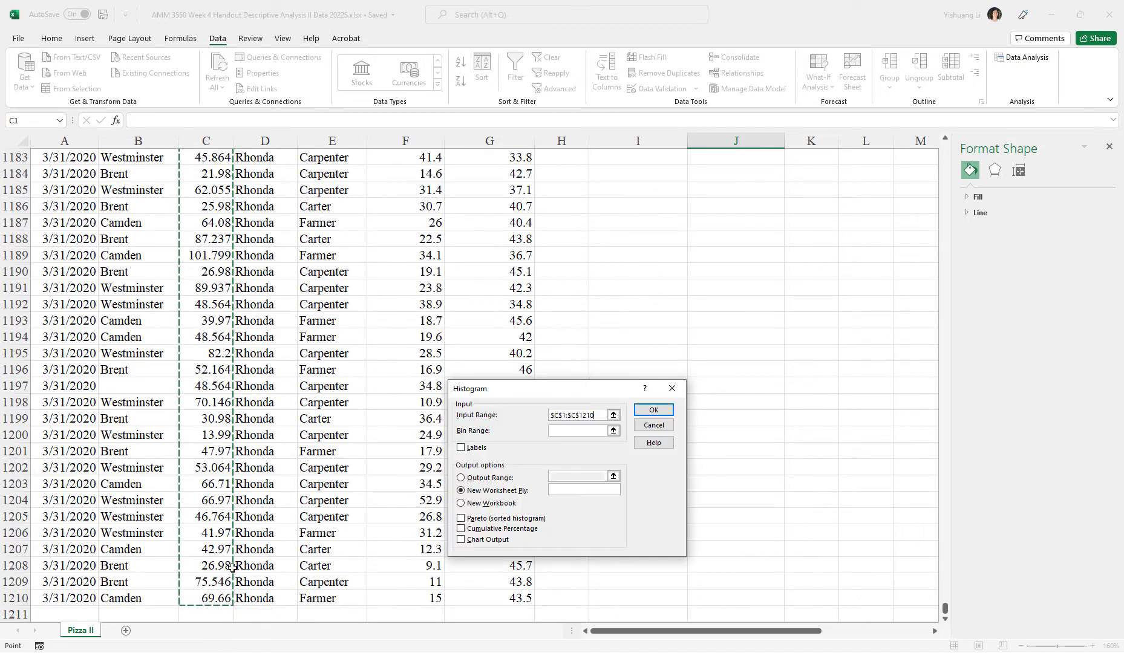
click(462, 449)
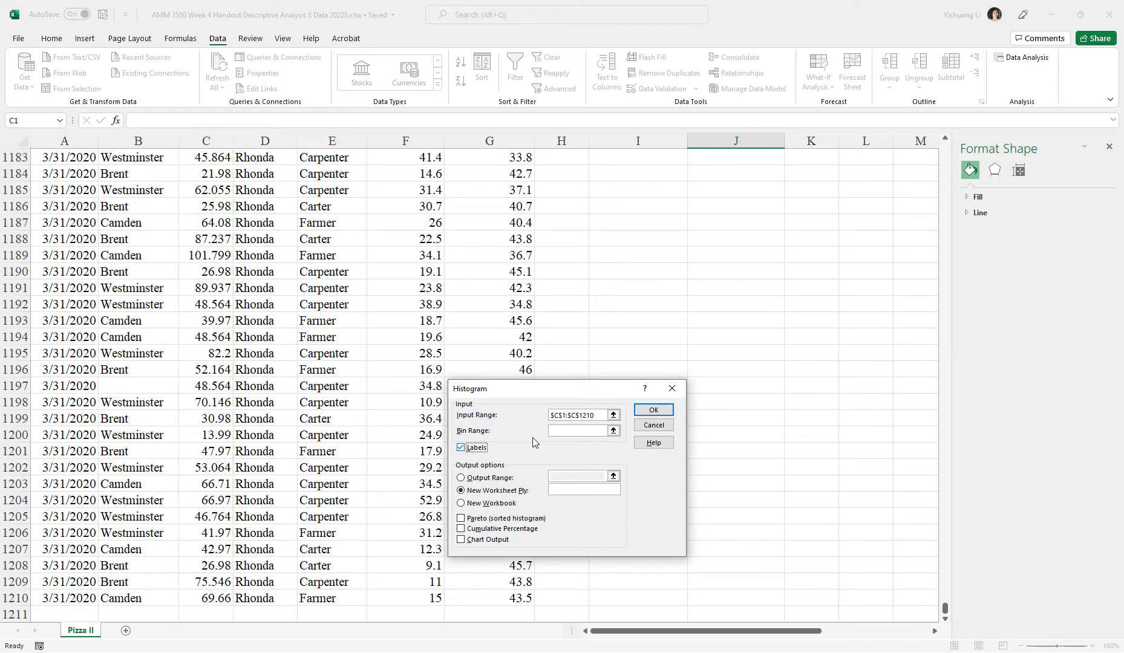
Set the histogram's bin range to the Upper boundary column, $J$1:$J$12
click(579, 430)
scroll(358, 422, up, 18)
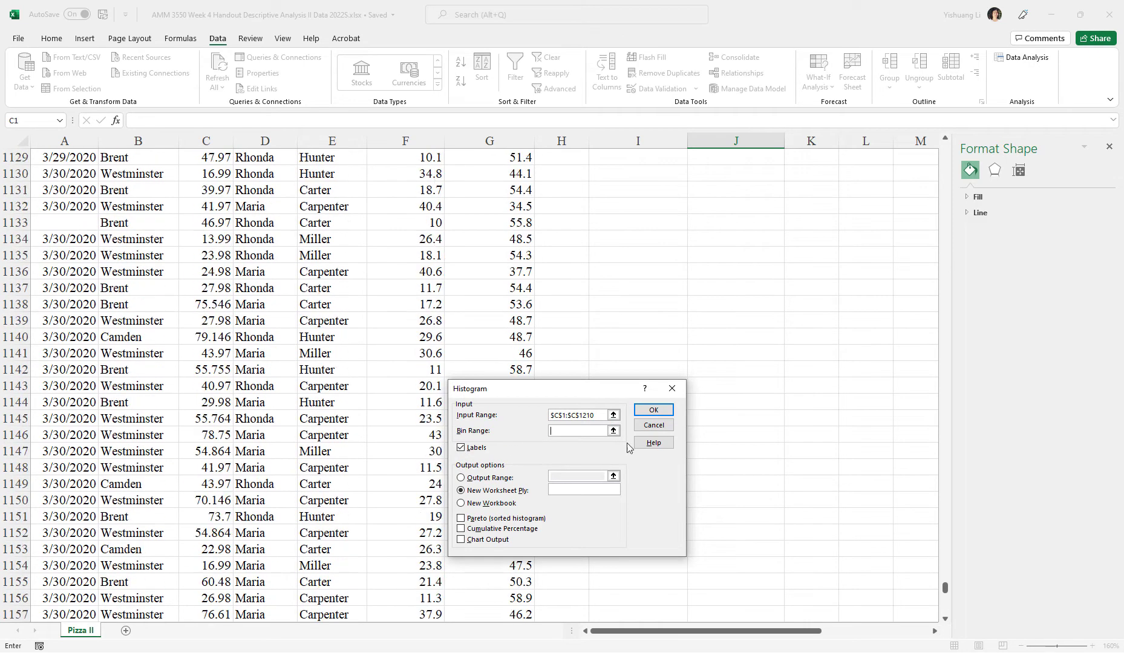
scroll(629, 447, up, 4)
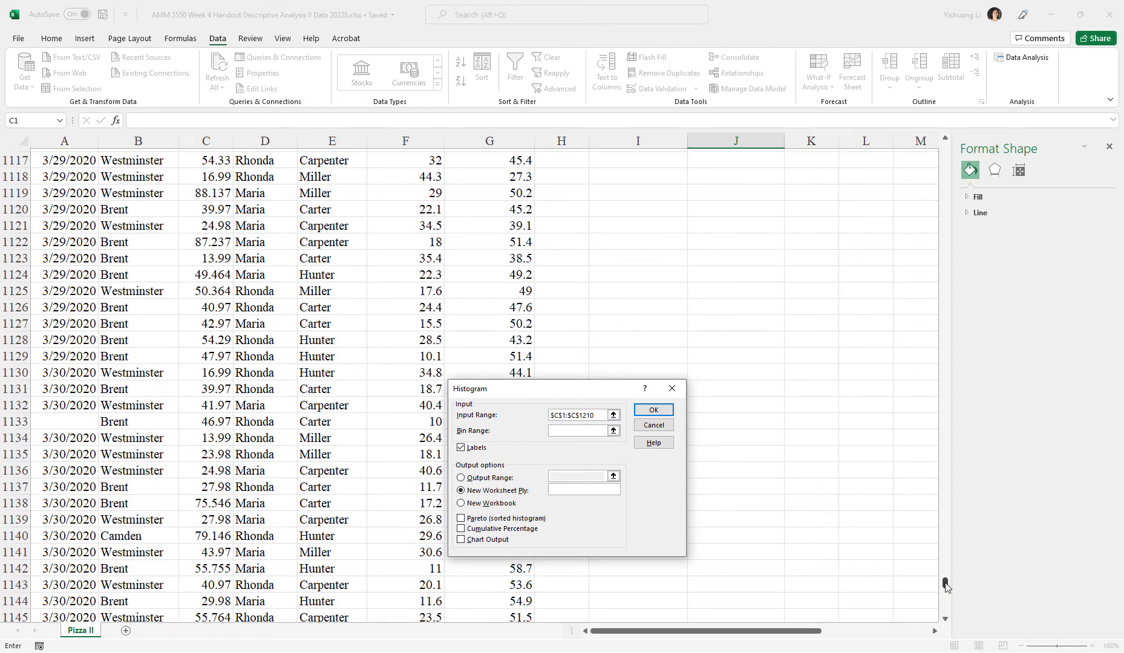
drag(946, 585, 944, 145)
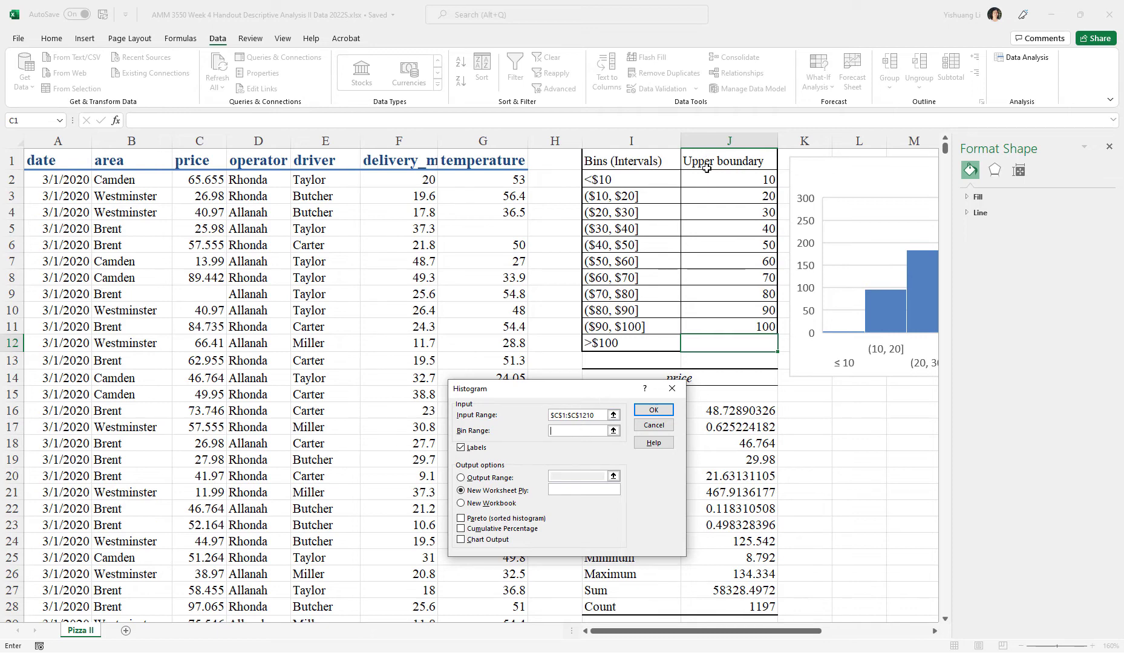
drag(705, 161, 708, 336)
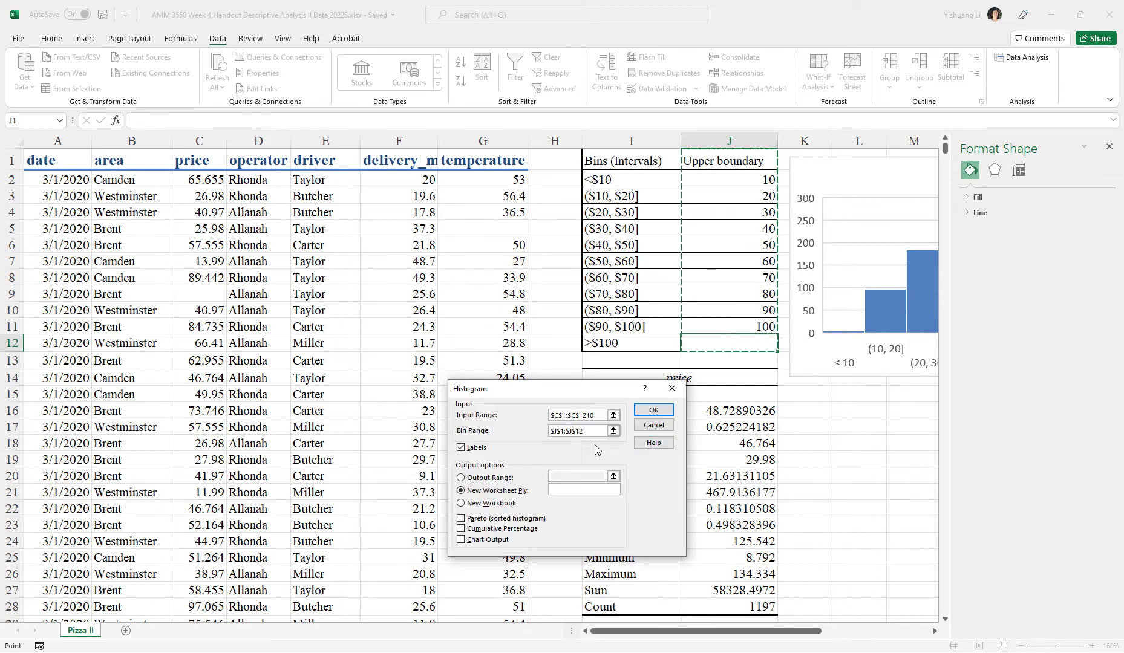
Send the histogram output to the current worksheet, with the output range starting at $L$15
click(493, 482)
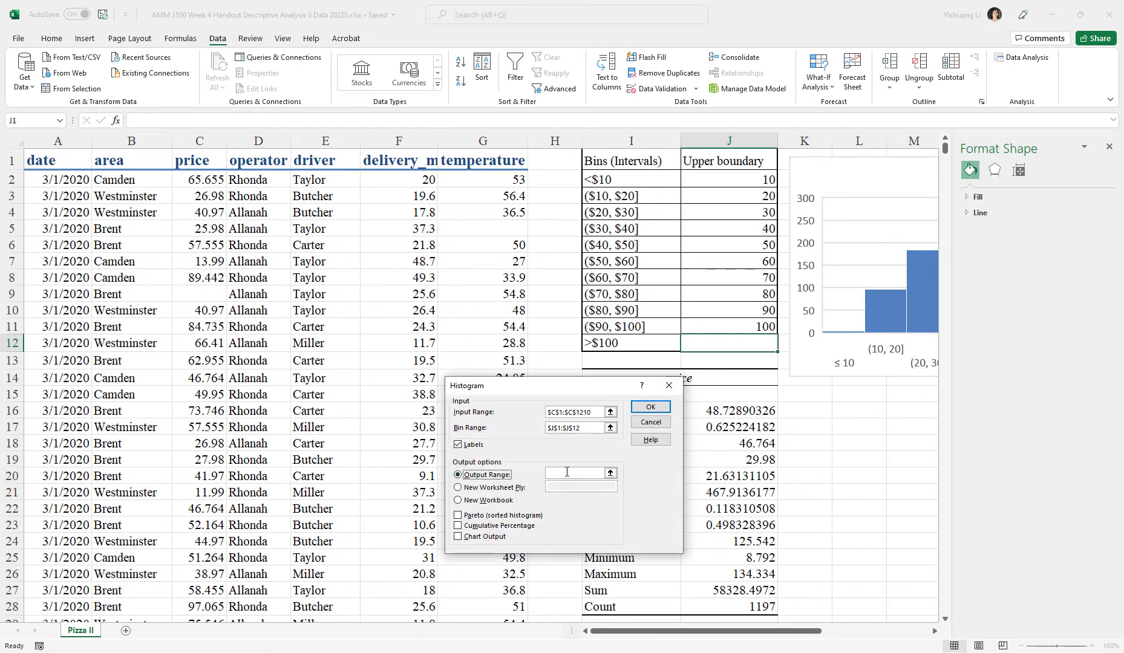
click(567, 472)
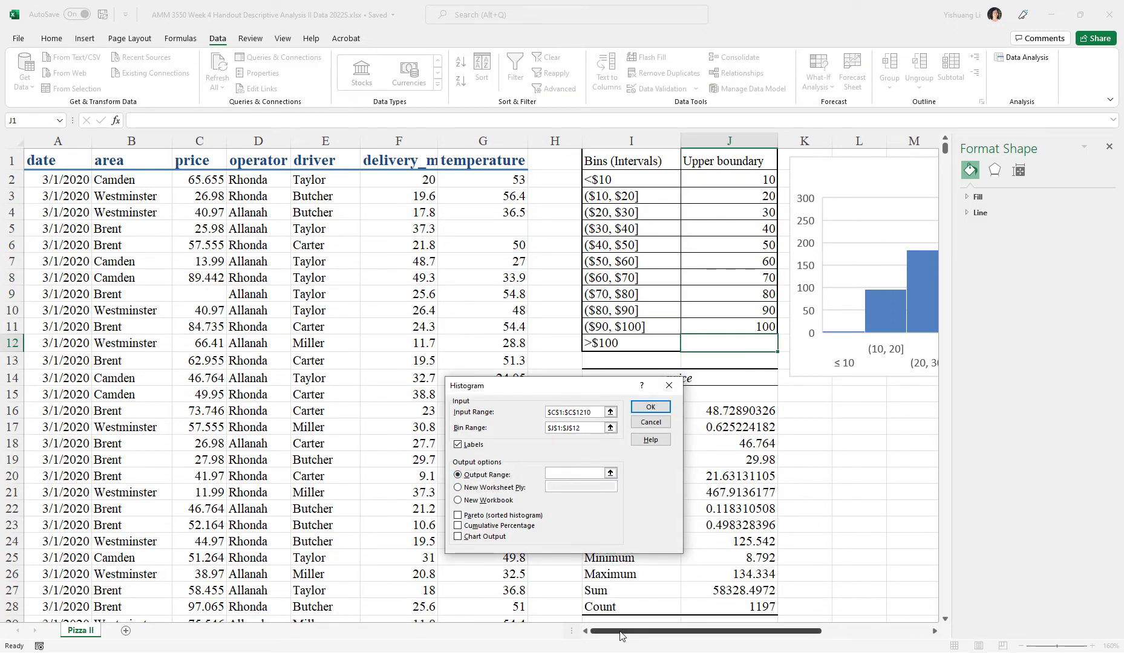
drag(621, 635, 697, 631)
drag(540, 386, 373, 455)
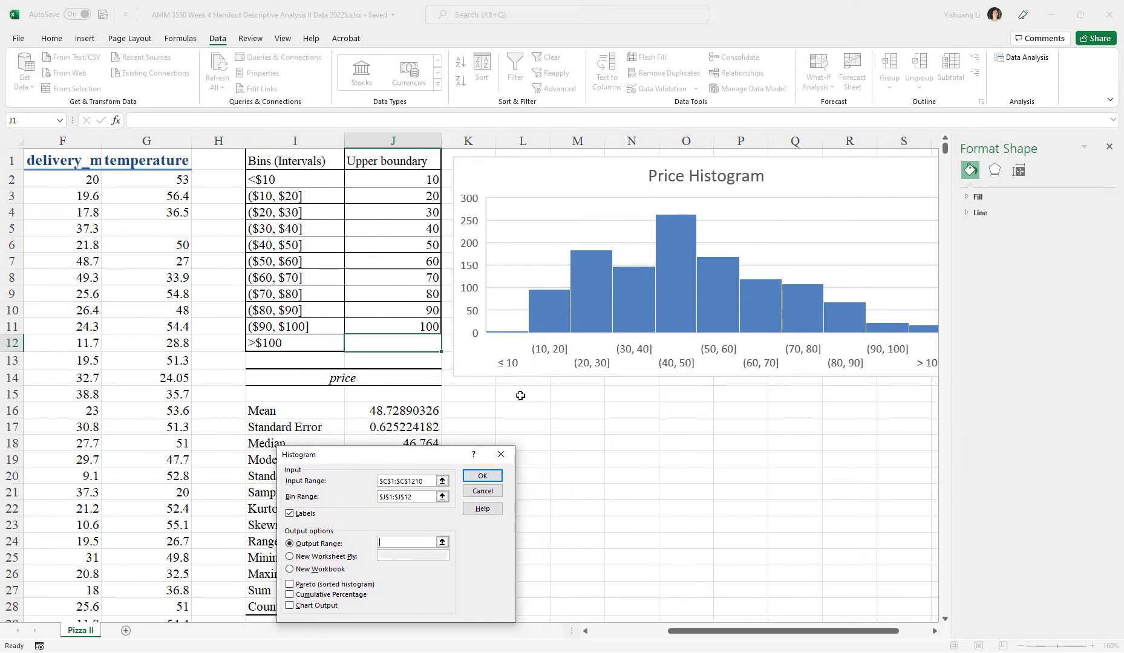
click(519, 394)
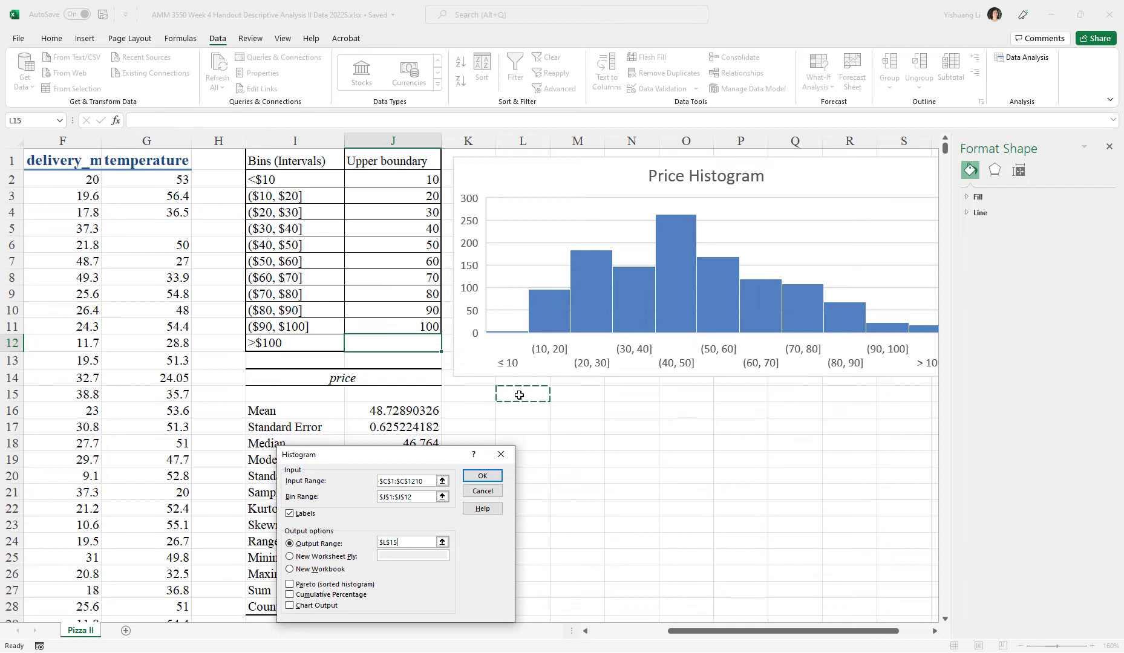
Include Cumulative Percentage and Chart Output, and generate the histogram
click(336, 596)
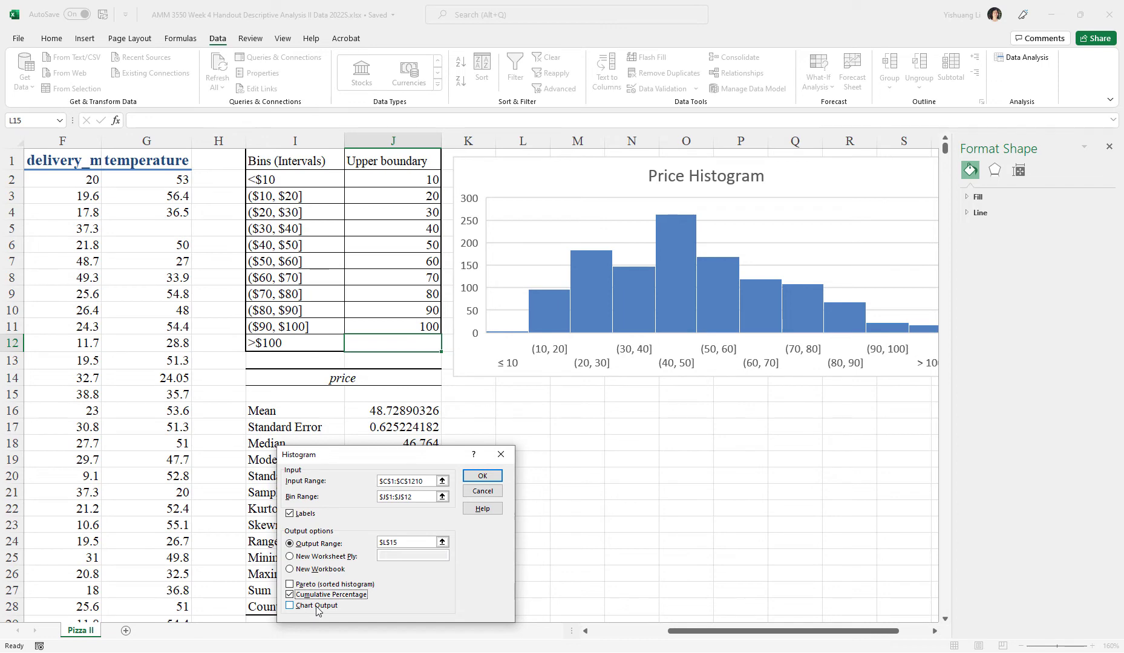
click(317, 607)
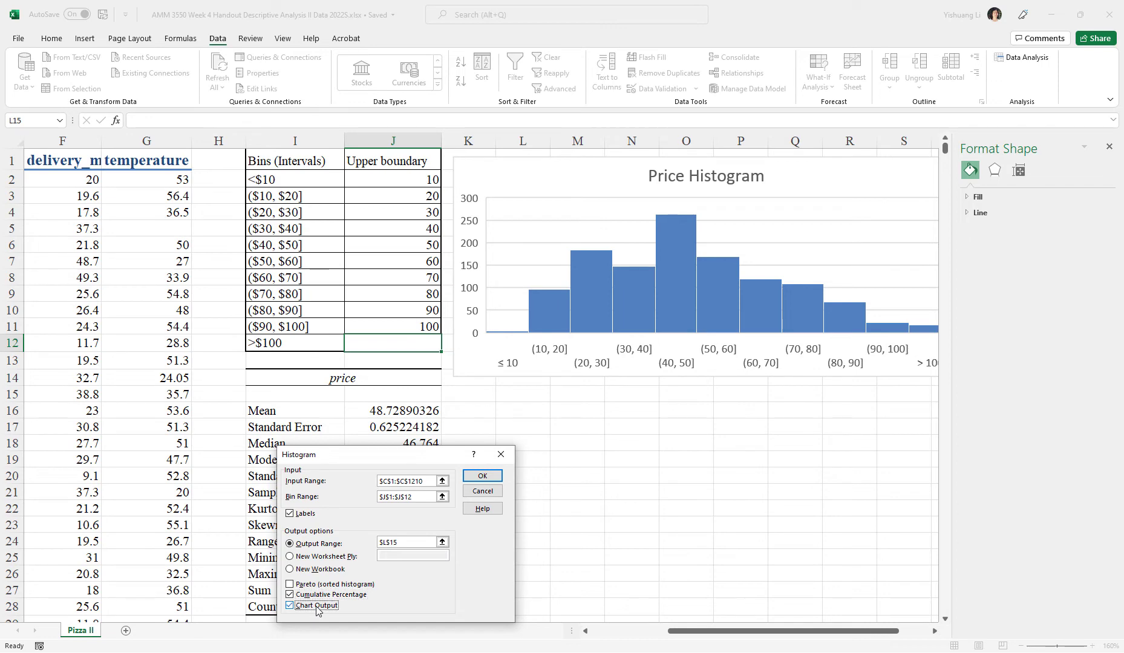
click(473, 478)
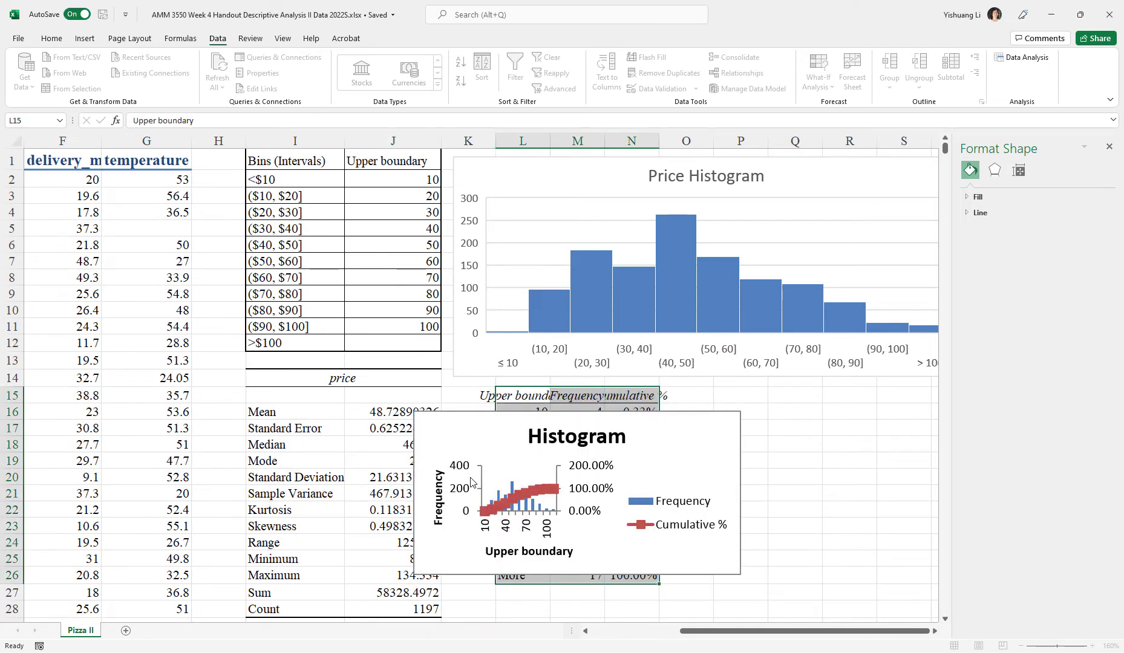
Move the new Histogram chart below the frequency table so that it no longer covers L15:N26
scroll(649, 513, down, 1)
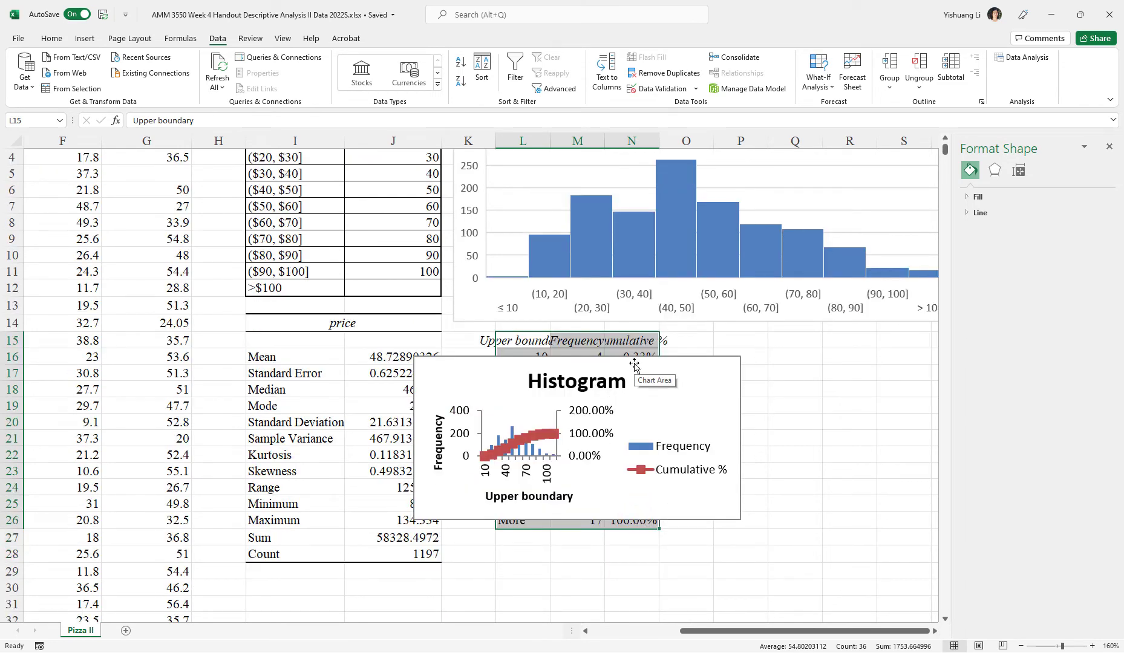
drag(634, 364, 699, 546)
scroll(690, 530, down, 1)
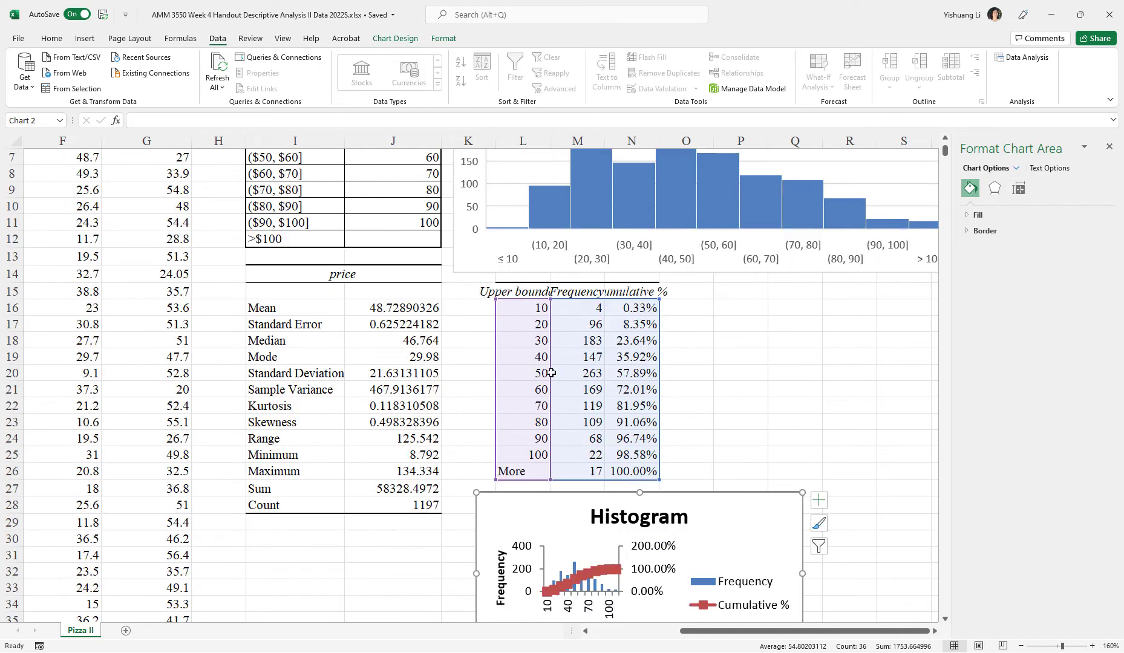
Review the upper boundary, frequency and cumulative % columns in L15:N26 against the Price Histogram chart
click(518, 302)
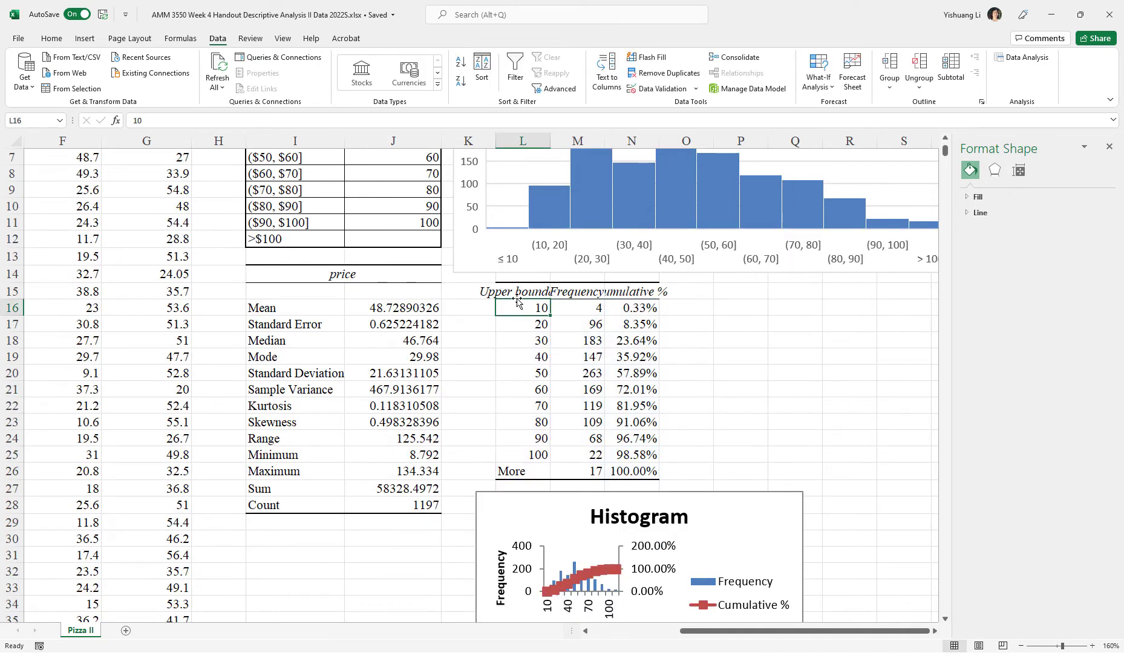
scroll(526, 314, up, 2)
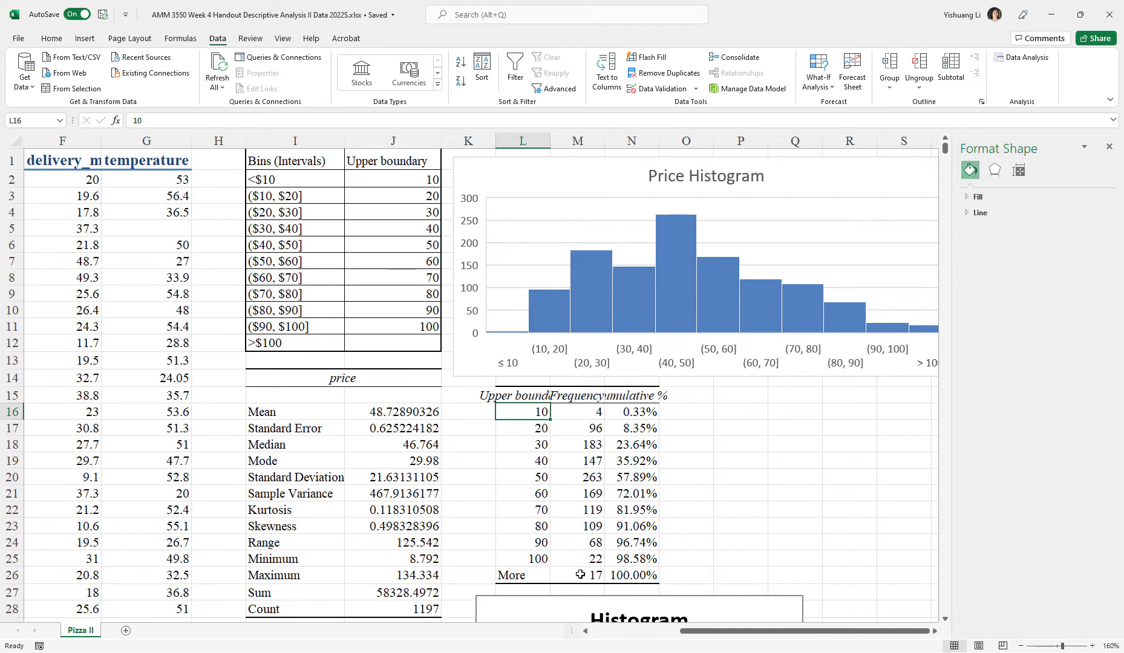
click(625, 411)
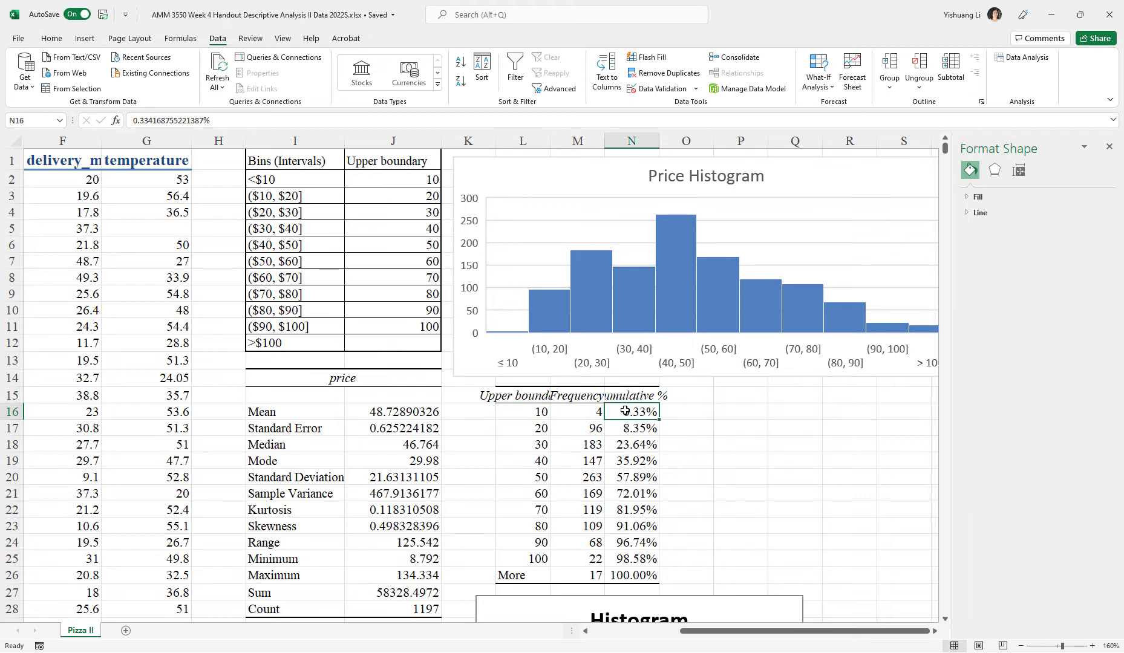
scroll(635, 490, down, 3)
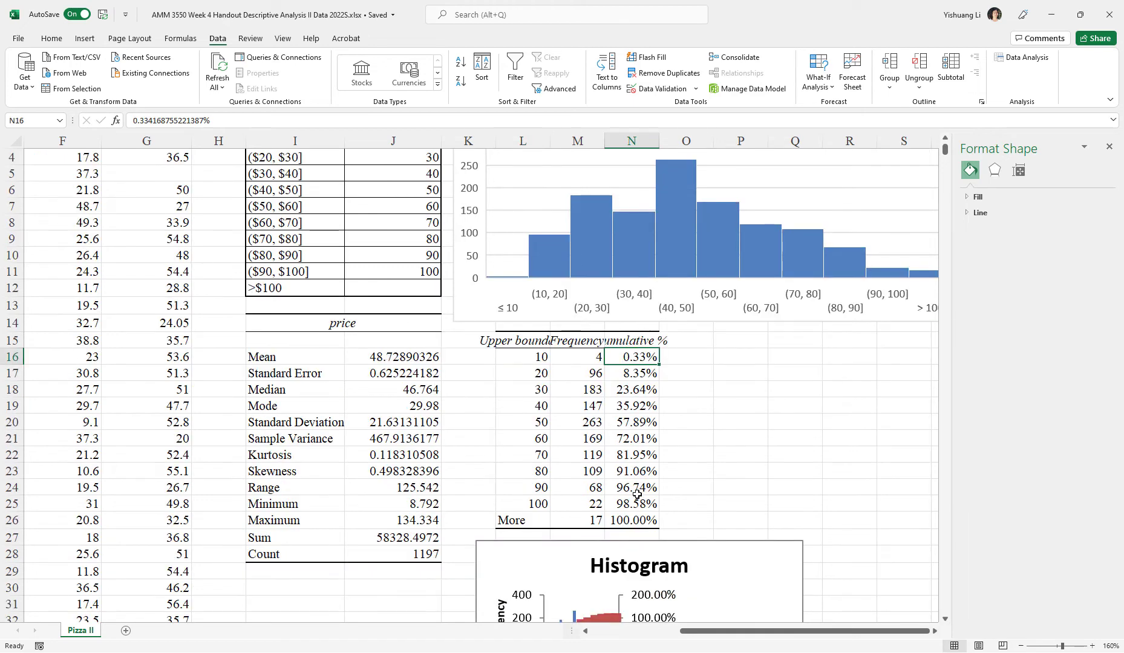
scroll(639, 496, down, 1)
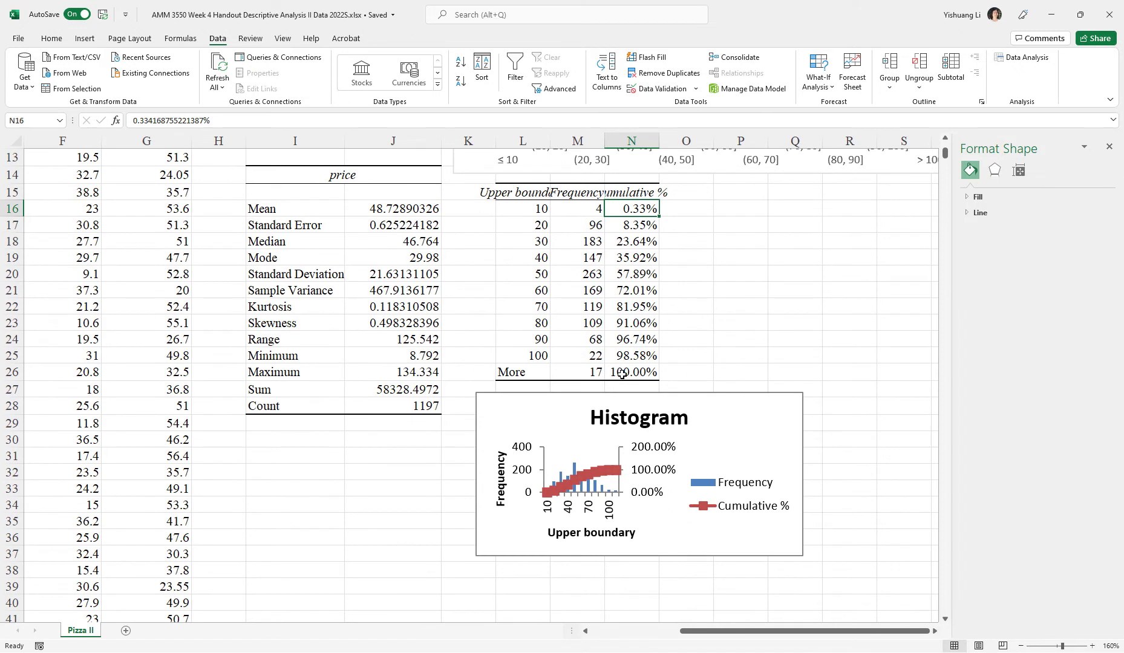
Widen the Histogram chart below the frequency table to about column S
click(591, 475)
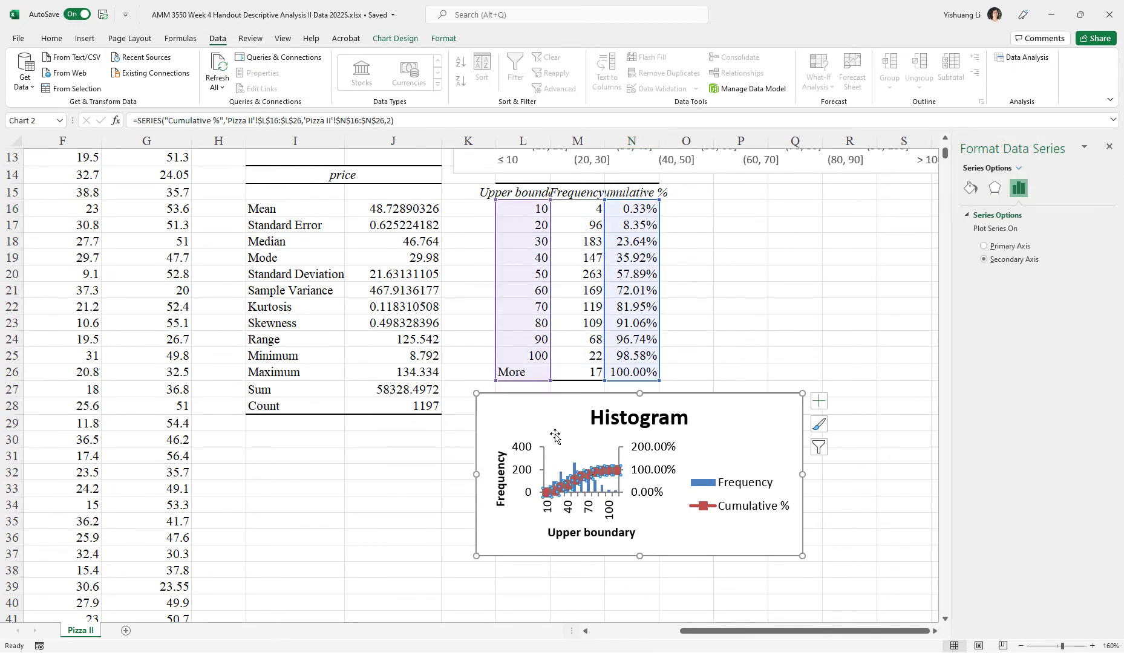
click(553, 431)
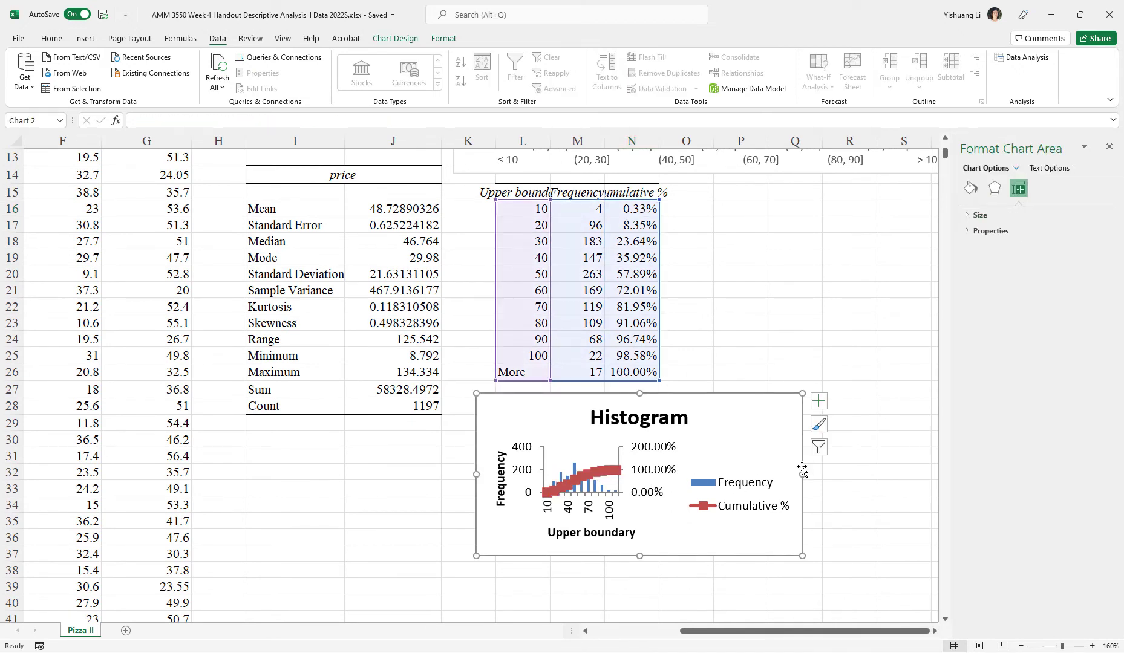
drag(802, 473, 919, 472)
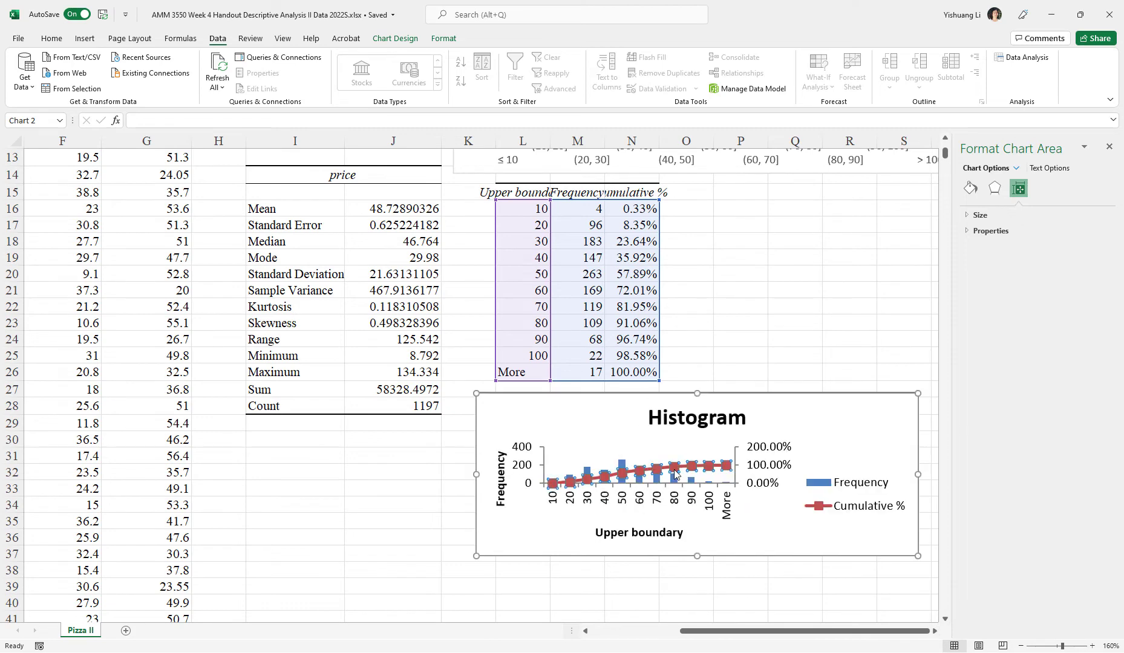
Examine the chart's Cumulative % line, secondary percentage axis and Frequency bars, including the points for the More bin
click(674, 470)
click(726, 475)
click(741, 475)
click(748, 470)
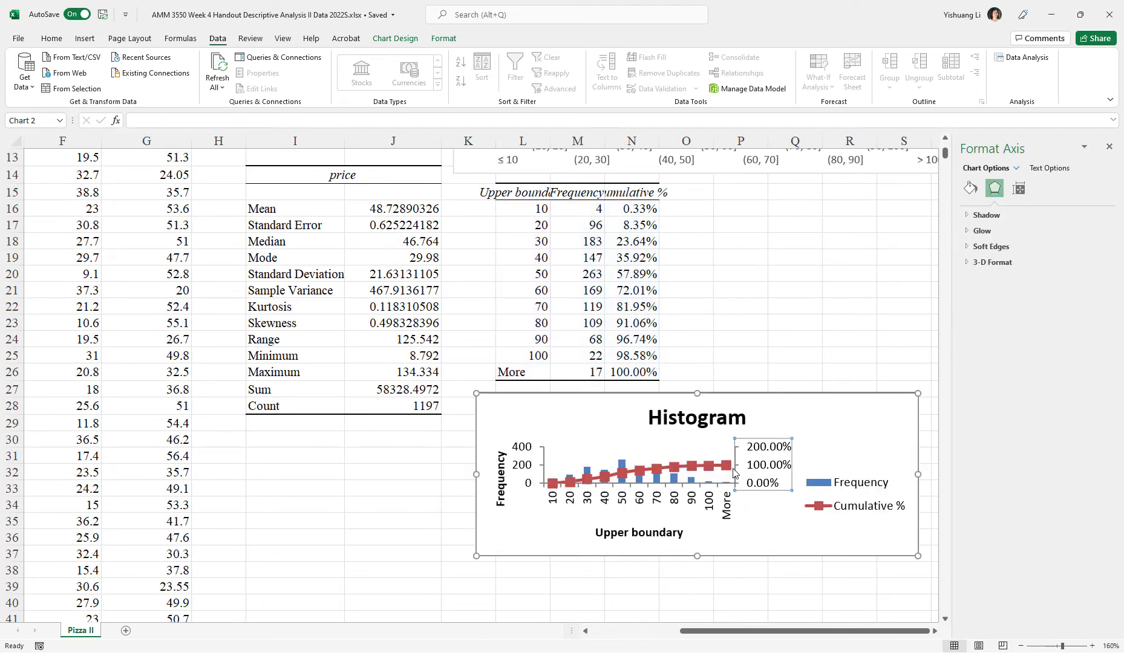
click(727, 470)
click(727, 471)
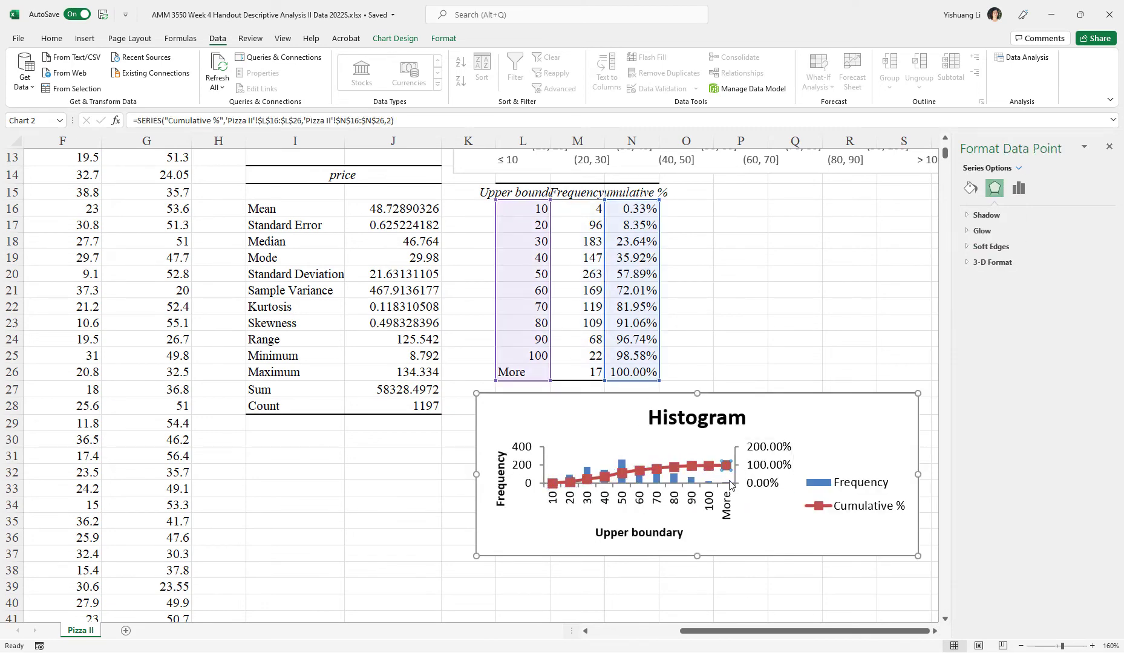
click(730, 479)
click(730, 479)
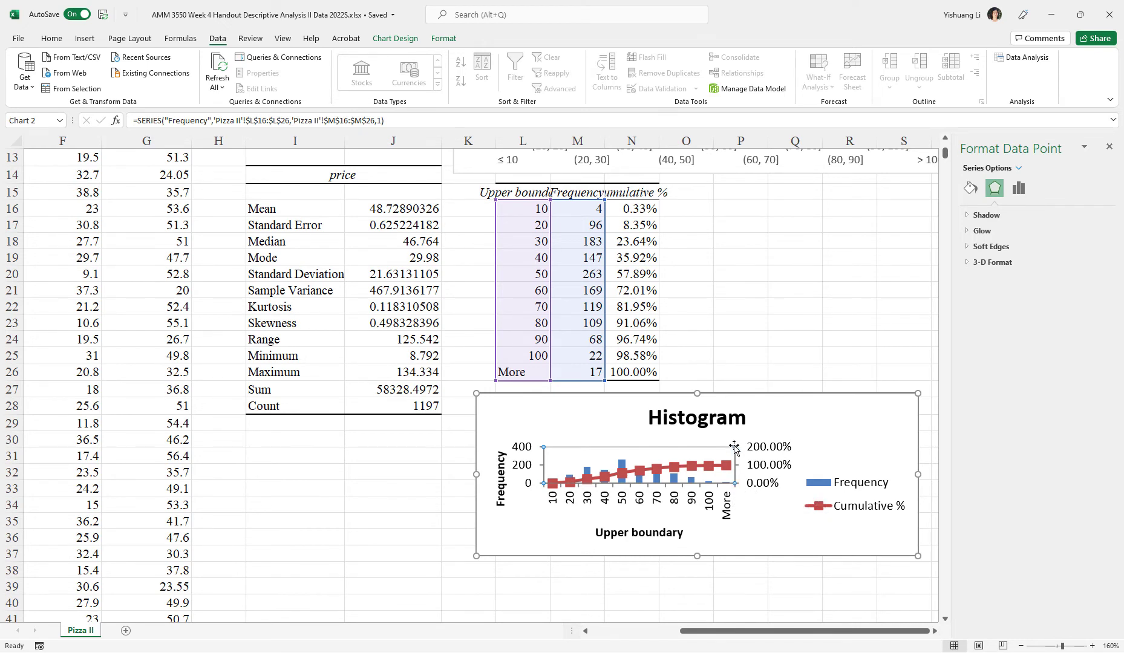
Enlarge the Histogram chart's plot area by extending its upper edge up to the chart title
click(525, 447)
click(628, 448)
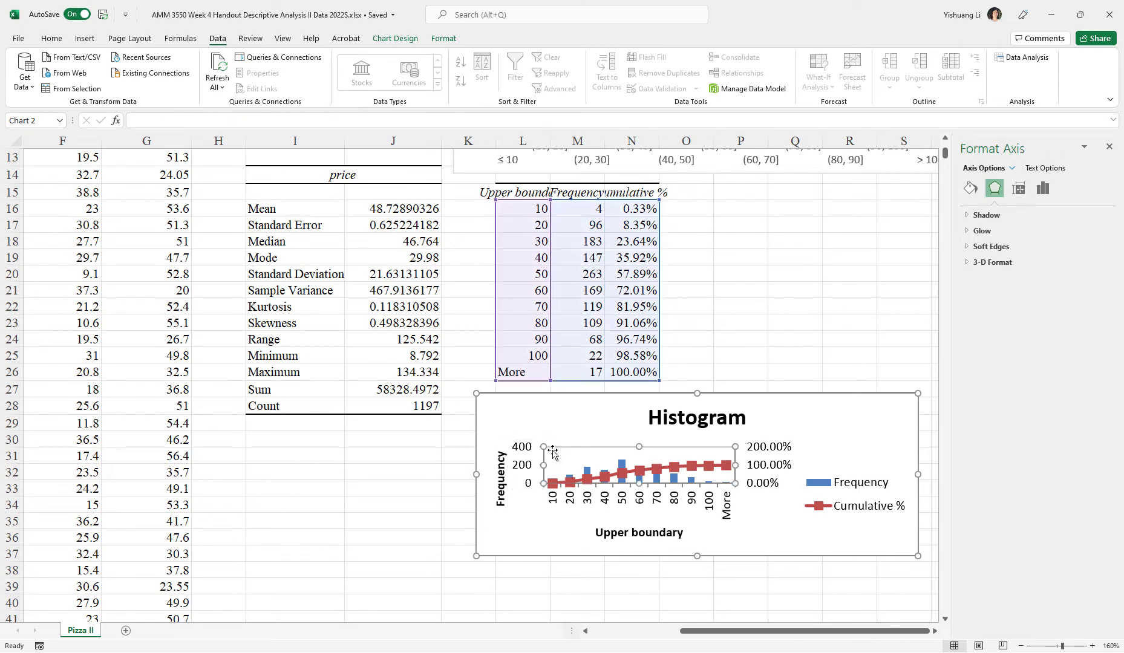
drag(639, 447, 638, 425)
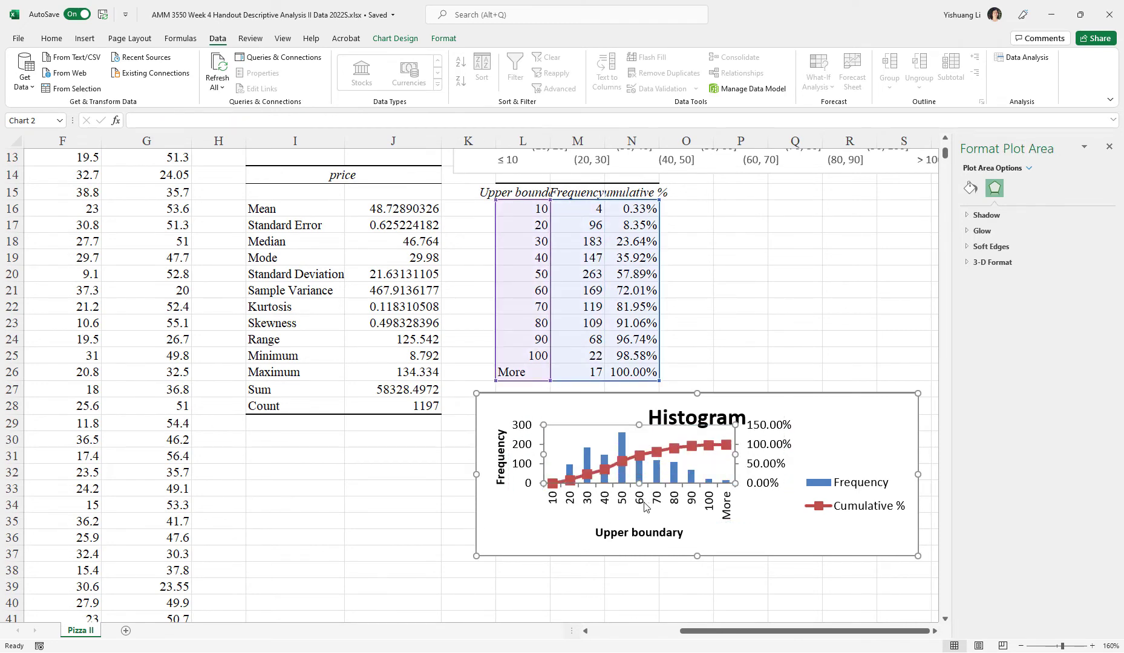
Extend the Histogram plot area's lower edge toward the Upper boundary title and its outer edge across to the legend
drag(639, 483, 639, 518)
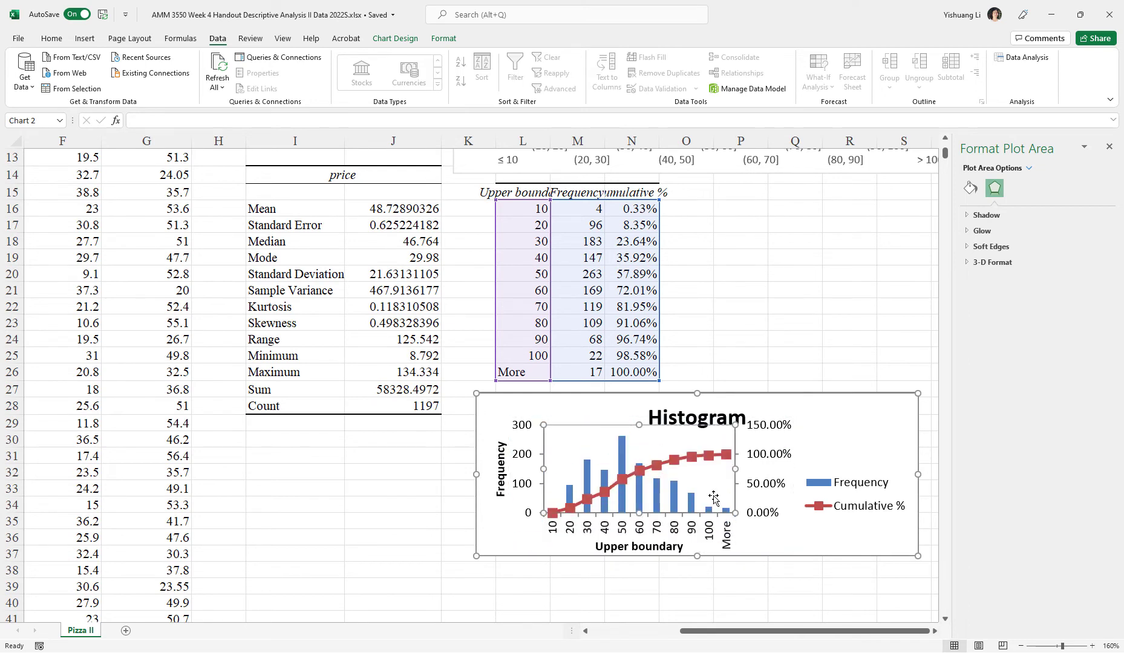
drag(734, 467, 848, 470)
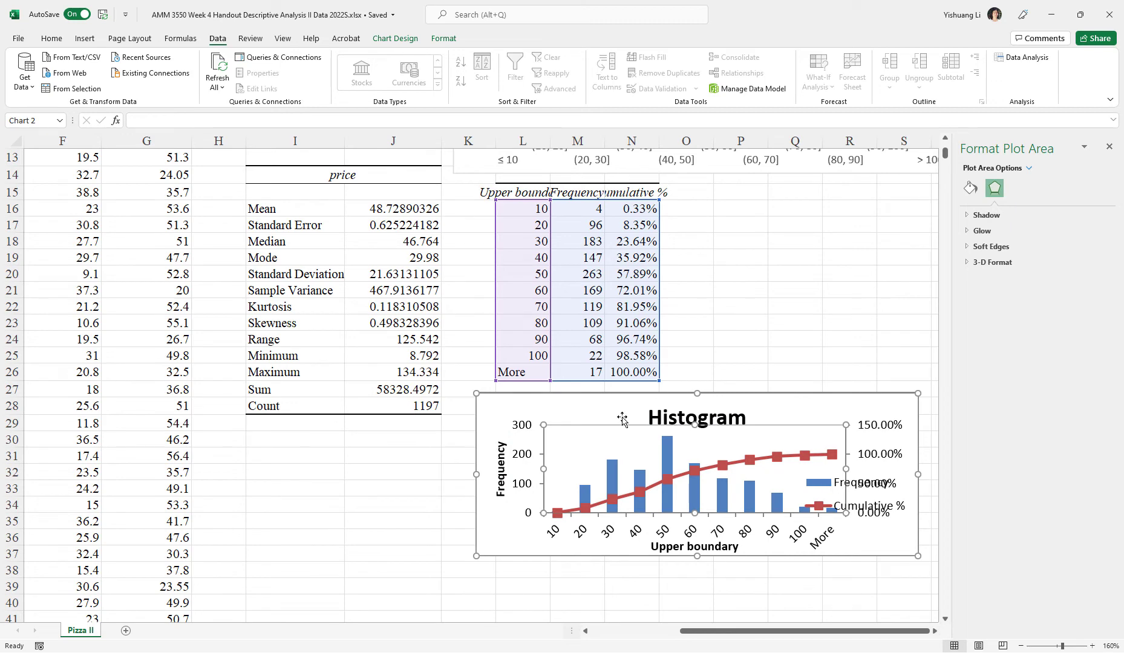
Enlarge the Histogram chart to span about columns I to R and rows 30 to 54, and move its legend below the secondary axis
drag(562, 416, 518, 453)
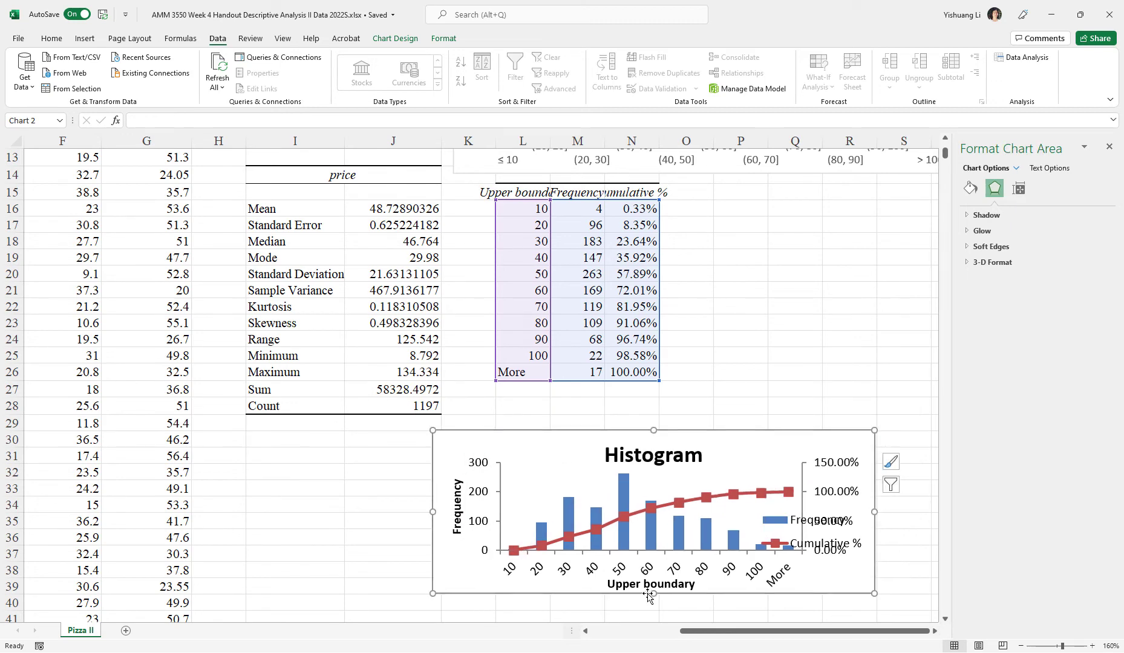
scroll(654, 555, down, 1)
drag(654, 545, 647, 618)
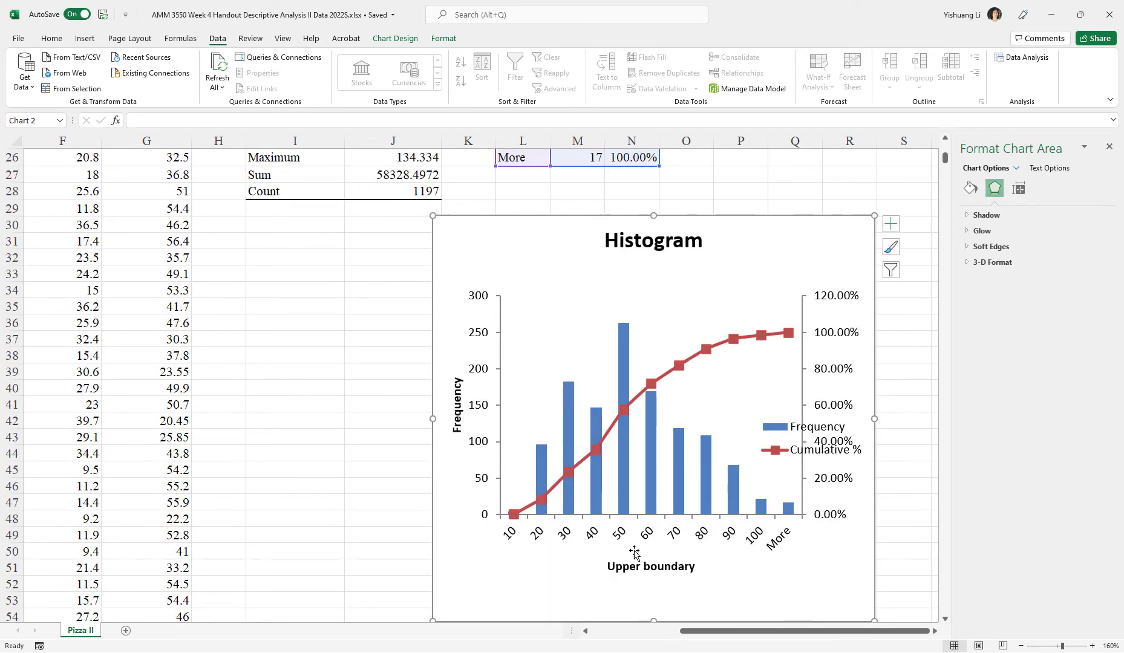
drag(432, 421, 276, 439)
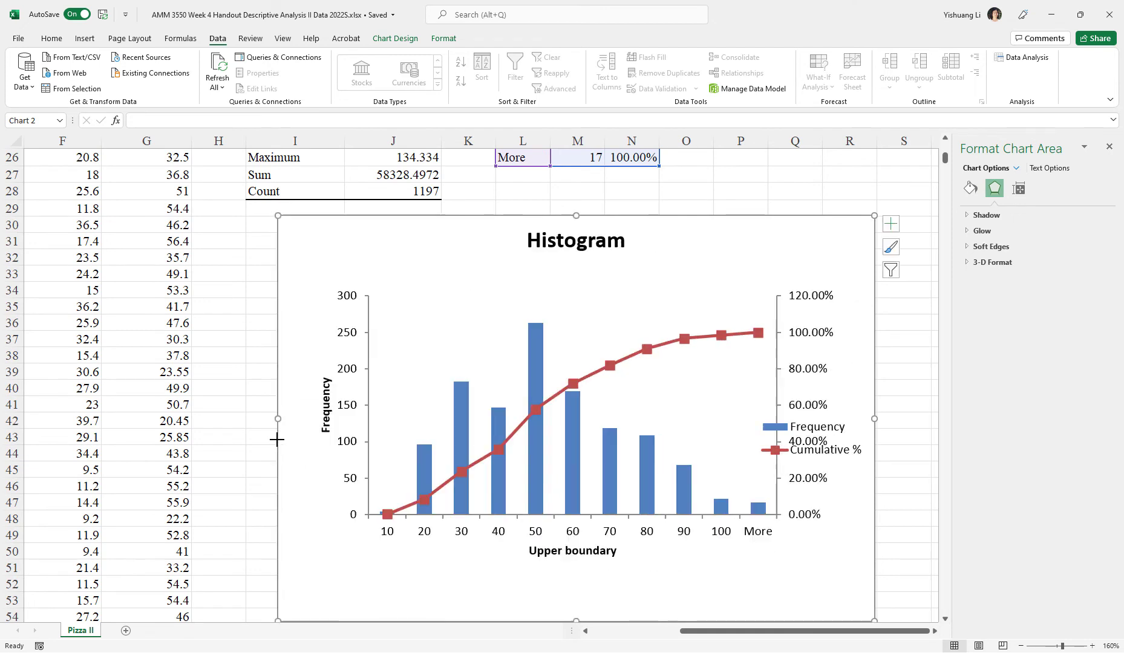
click(793, 450)
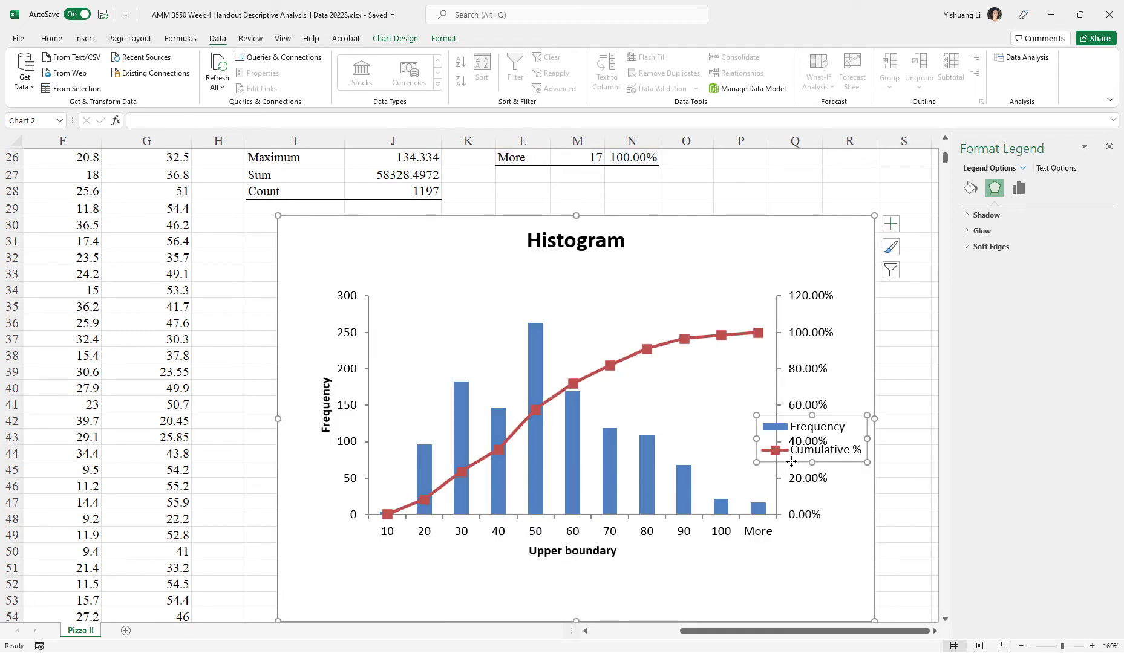
drag(791, 463, 793, 594)
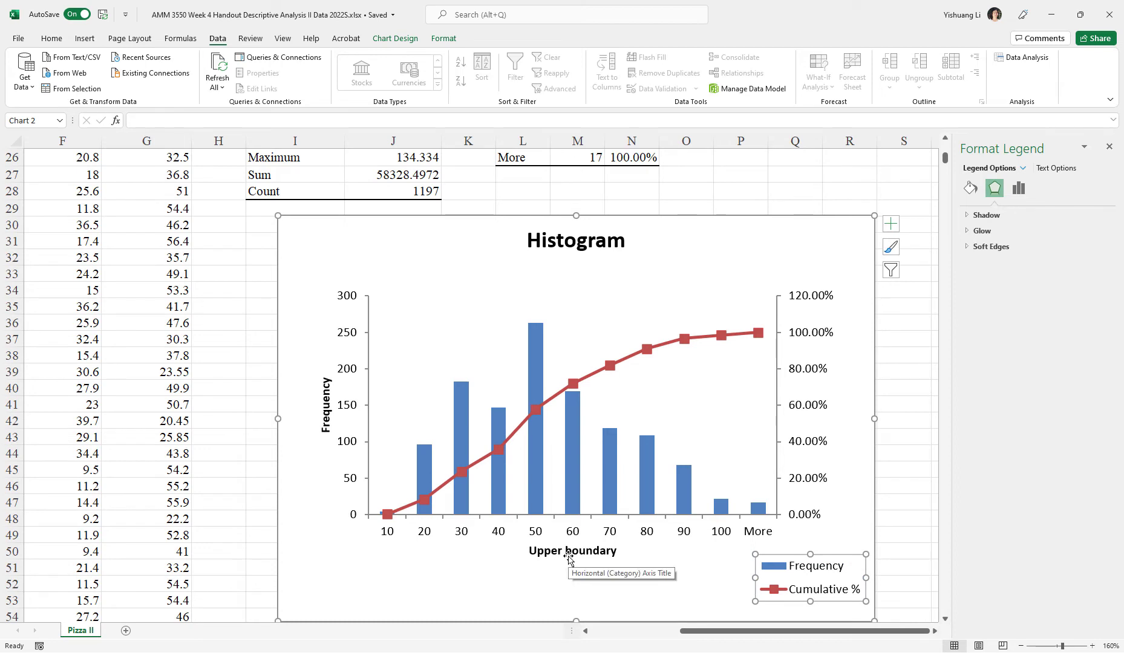
Examine the Axis Options and Labels settings of the Histogram chart's horizontal category axis
click(533, 532)
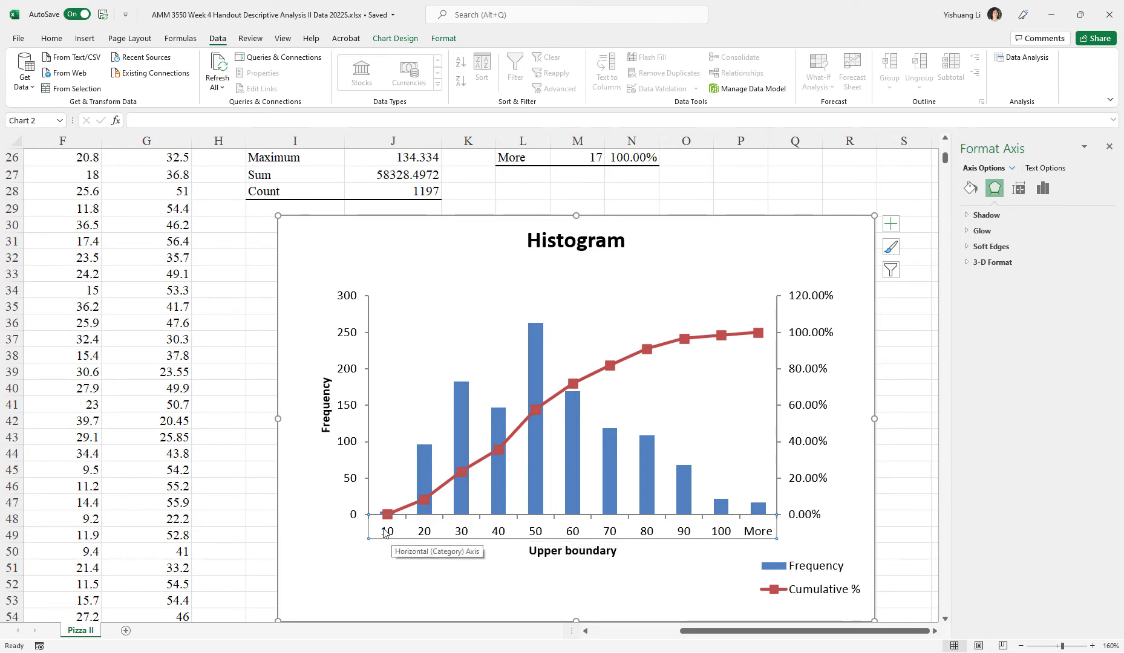
double_click(463, 533)
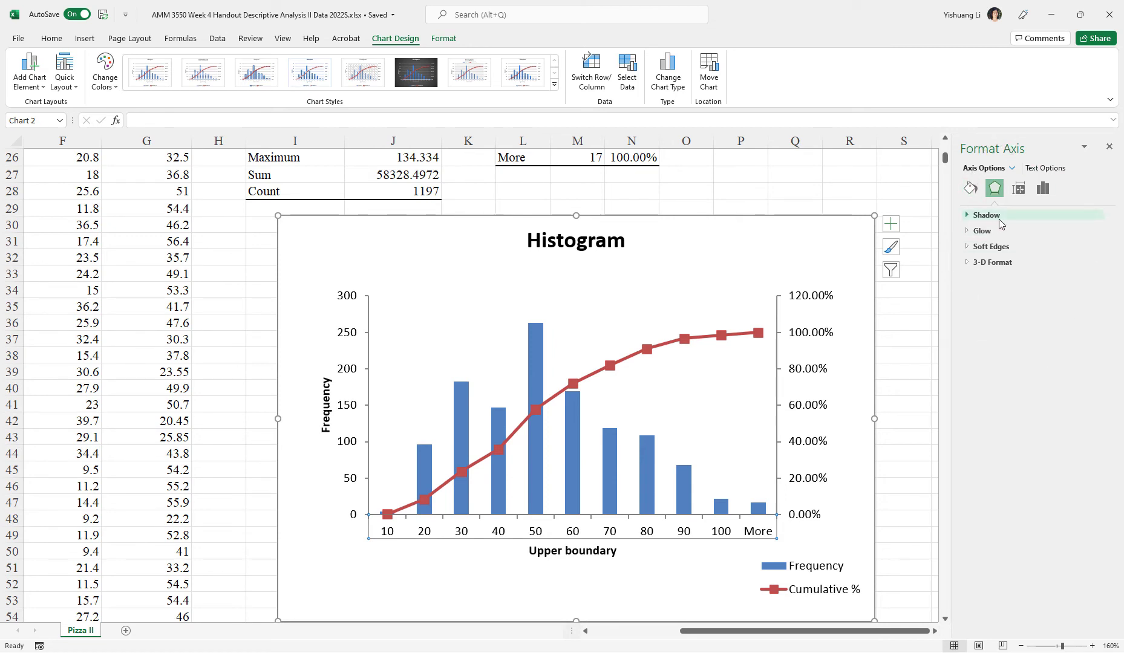
click(1042, 190)
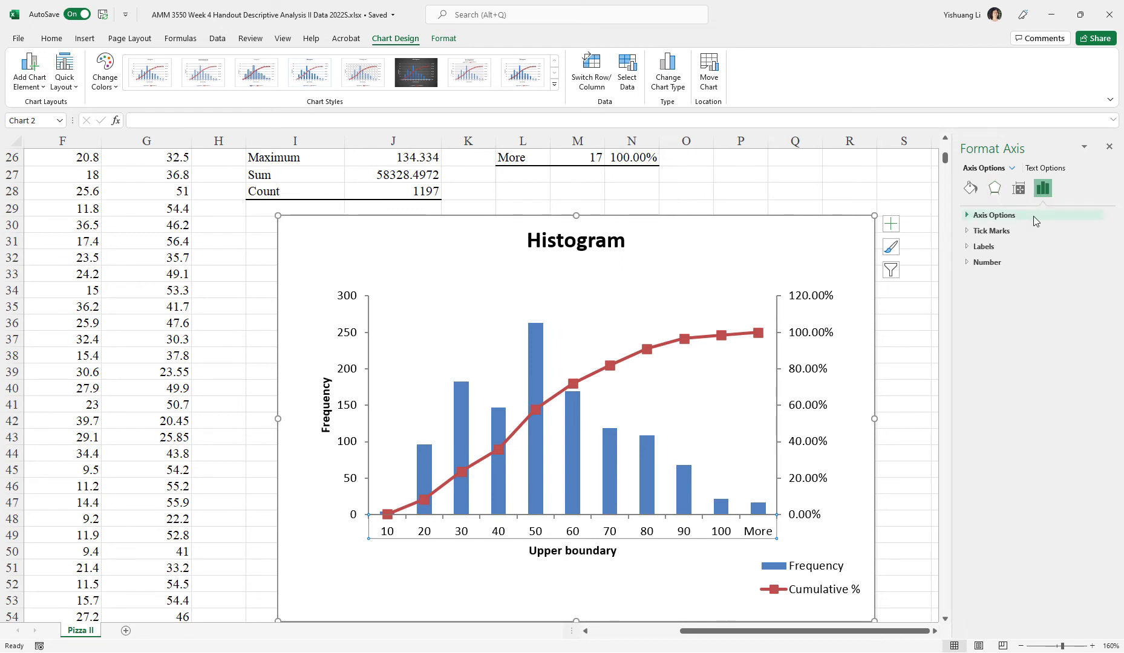
click(1034, 219)
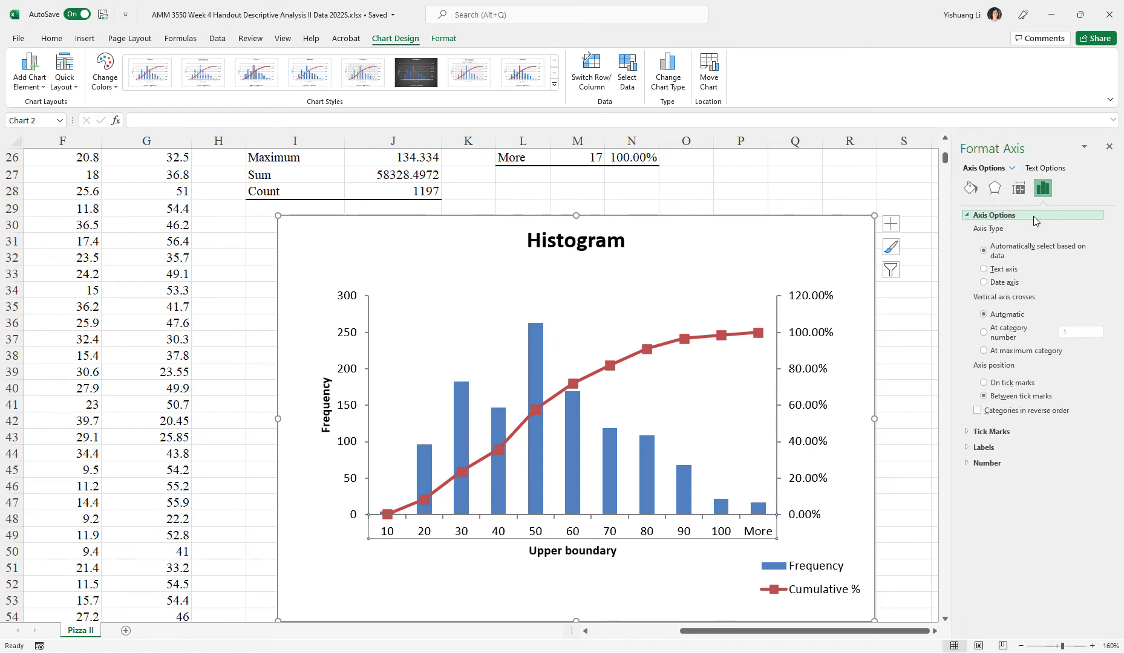
click(1013, 447)
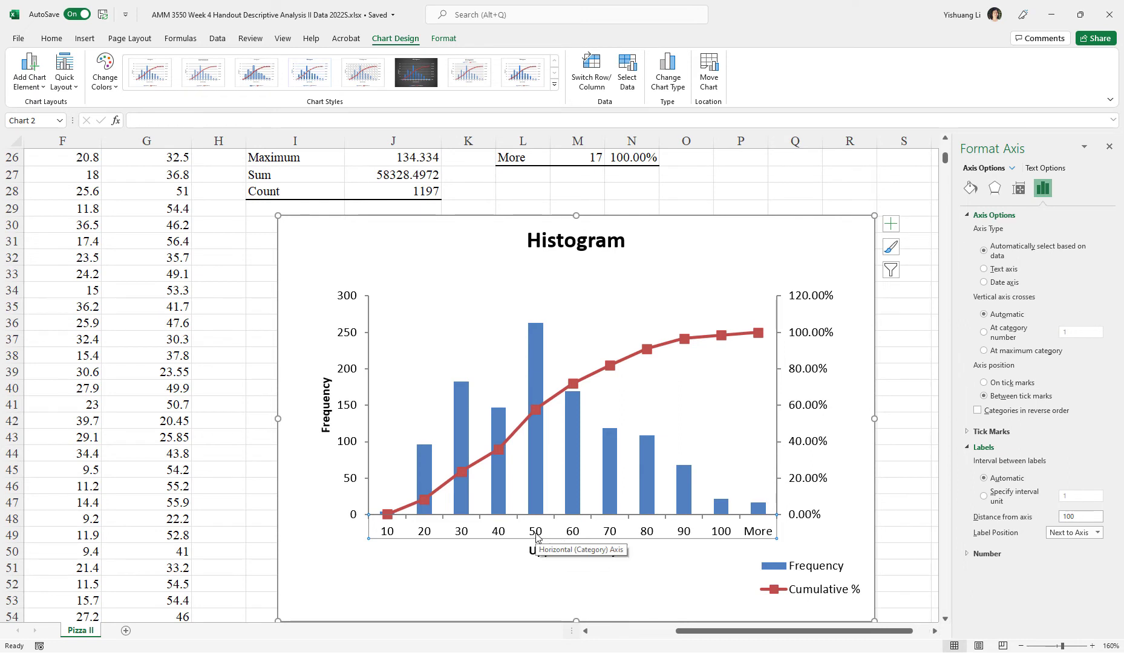
Replace the Histogram chart's horizontal axis labels with the bin intervals in I2:I12
click(626, 79)
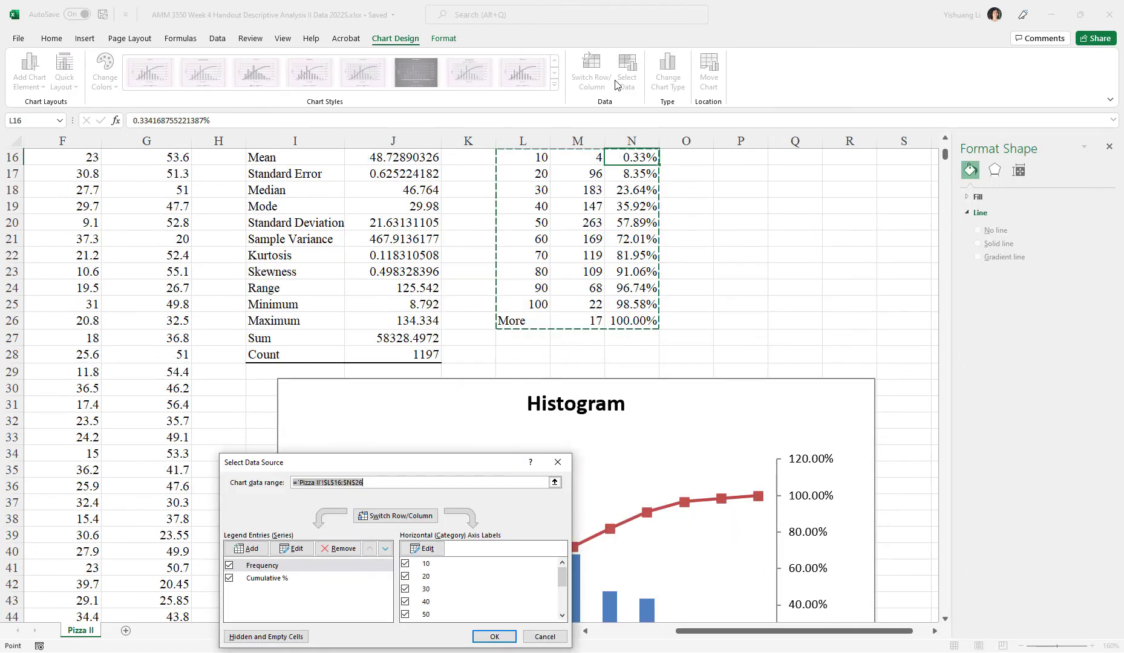
drag(441, 474, 270, 383)
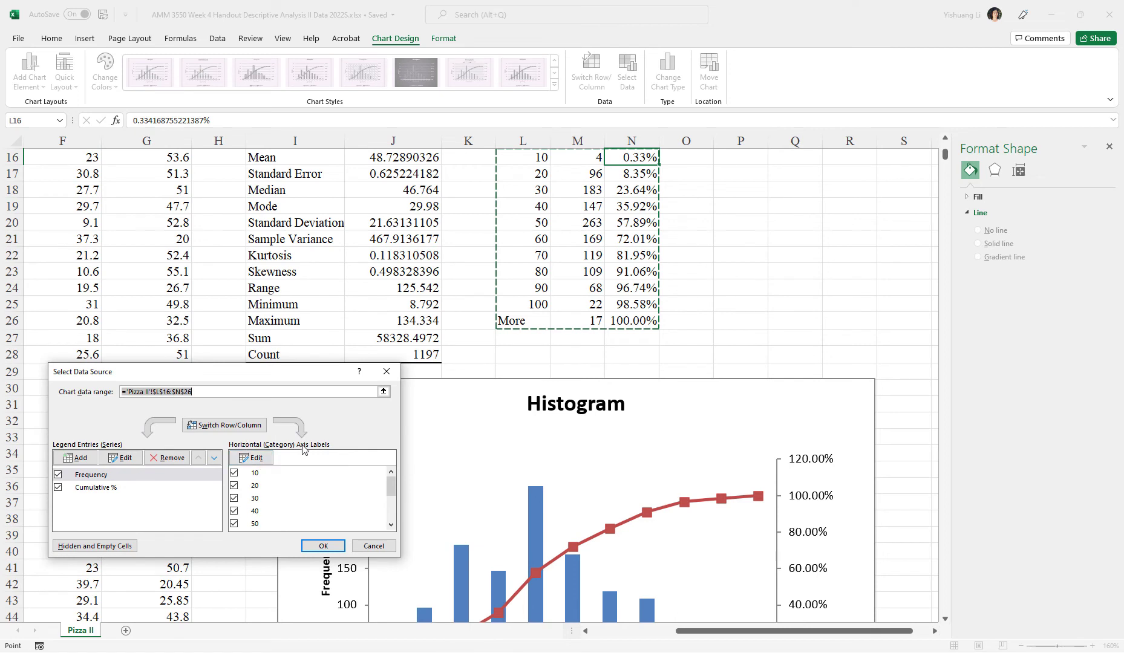
click(253, 462)
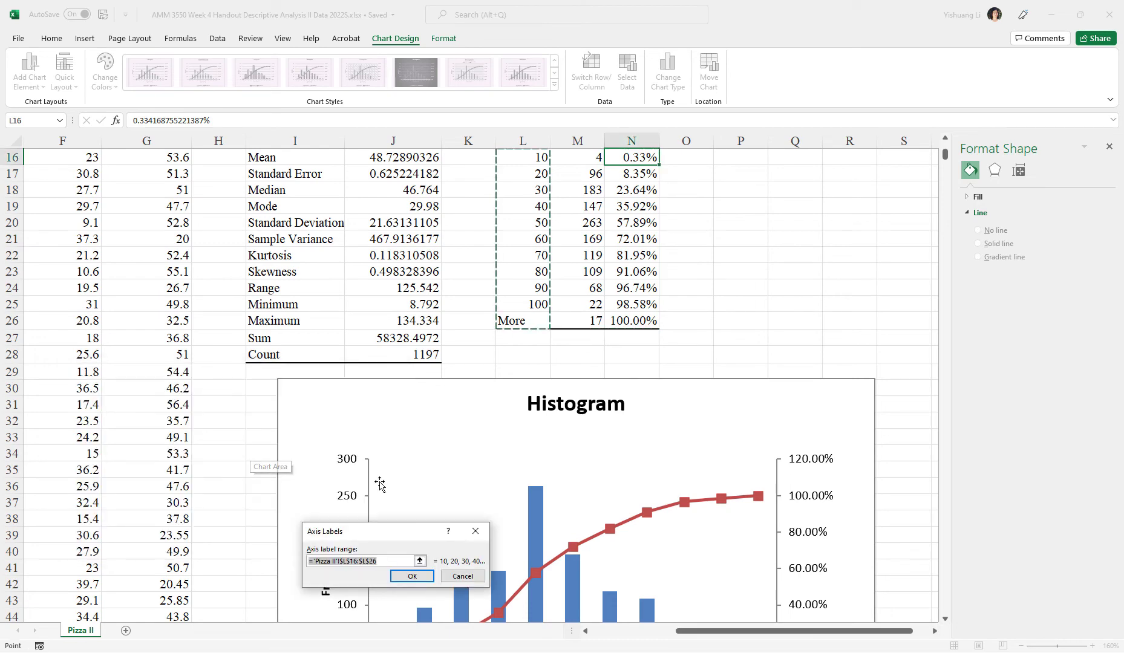
scroll(412, 494, up, 2)
scroll(412, 494, up, 3)
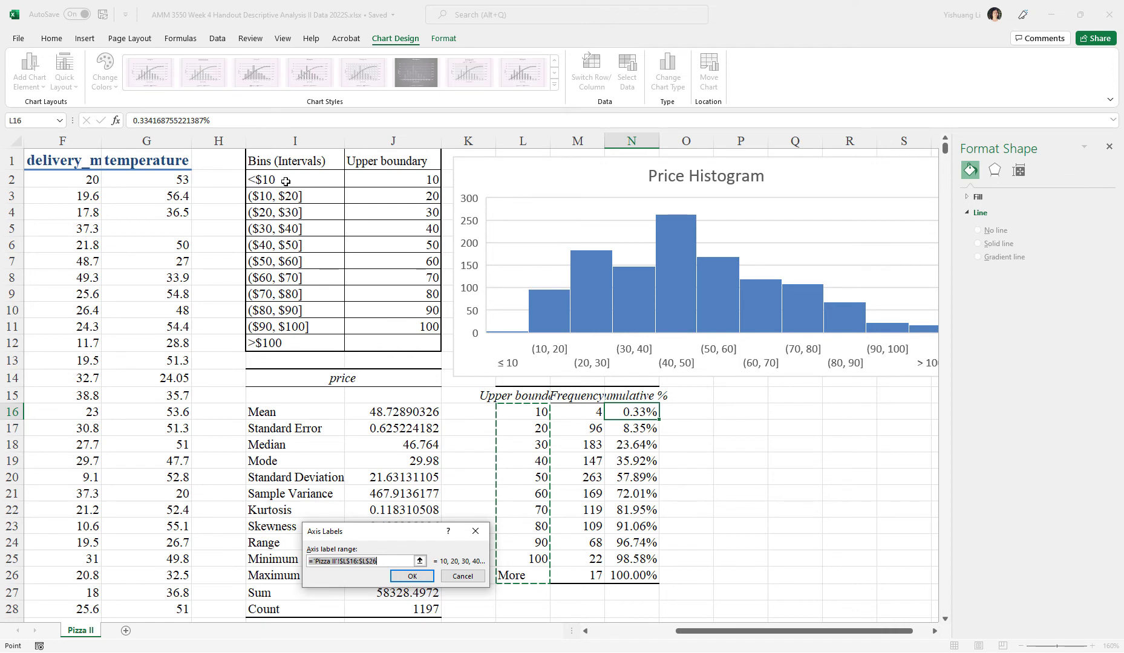
drag(286, 181, 301, 337)
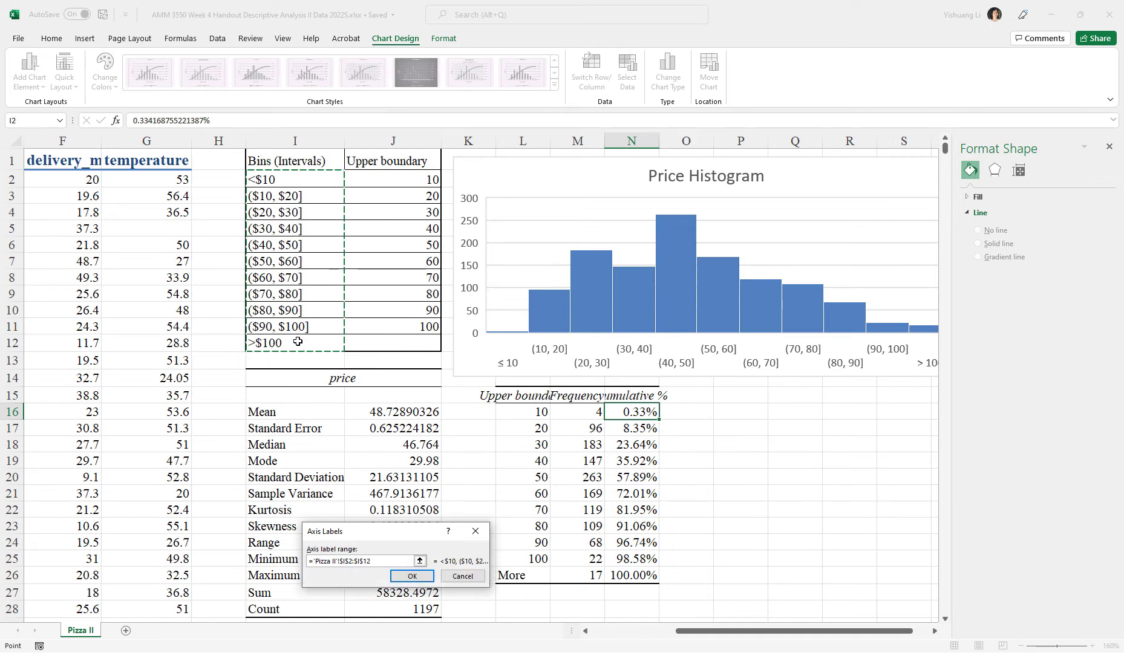
click(412, 576)
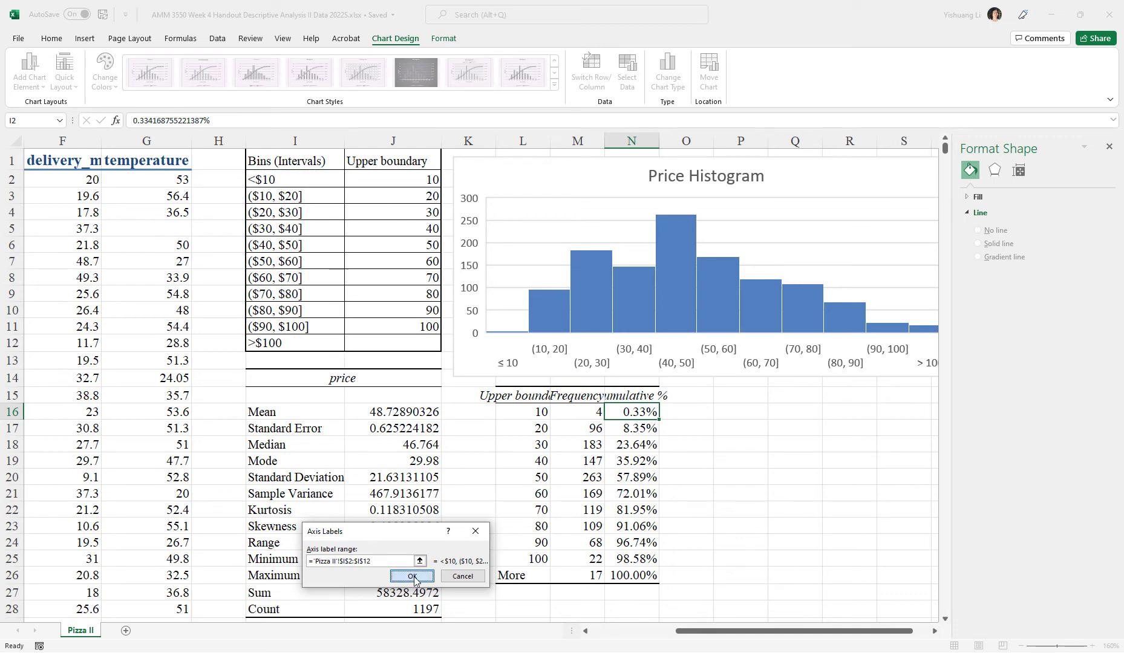
click(323, 547)
Widen the Histogram chart's plot area on both sides to give the interval labels more room
scroll(323, 547, down, 8)
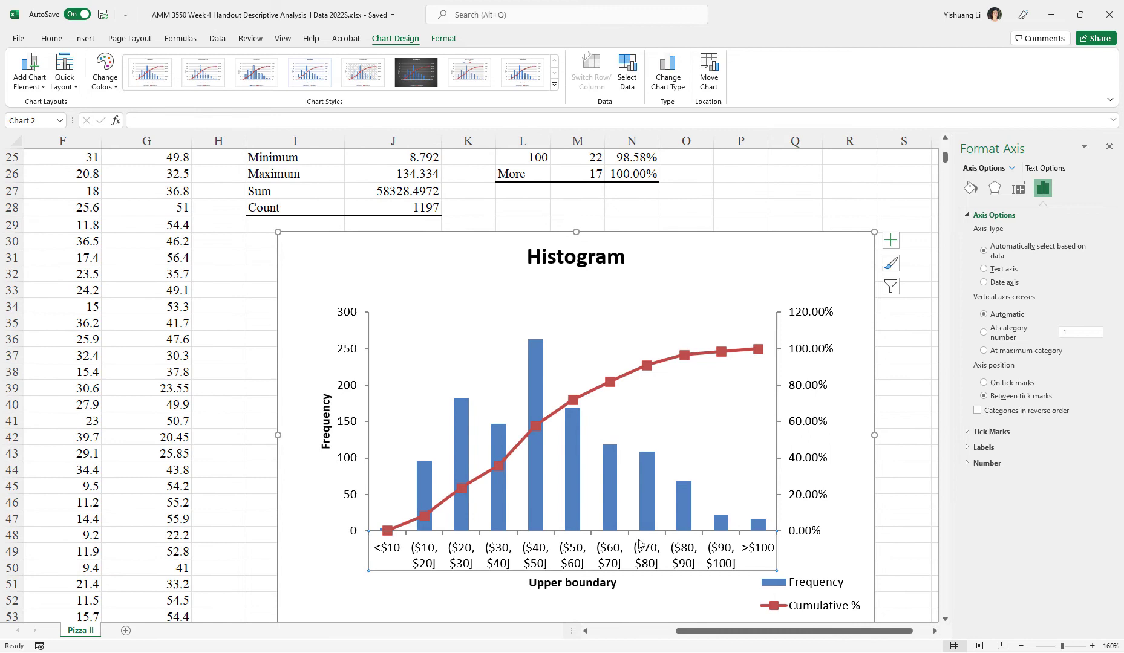
click(361, 427)
click(409, 424)
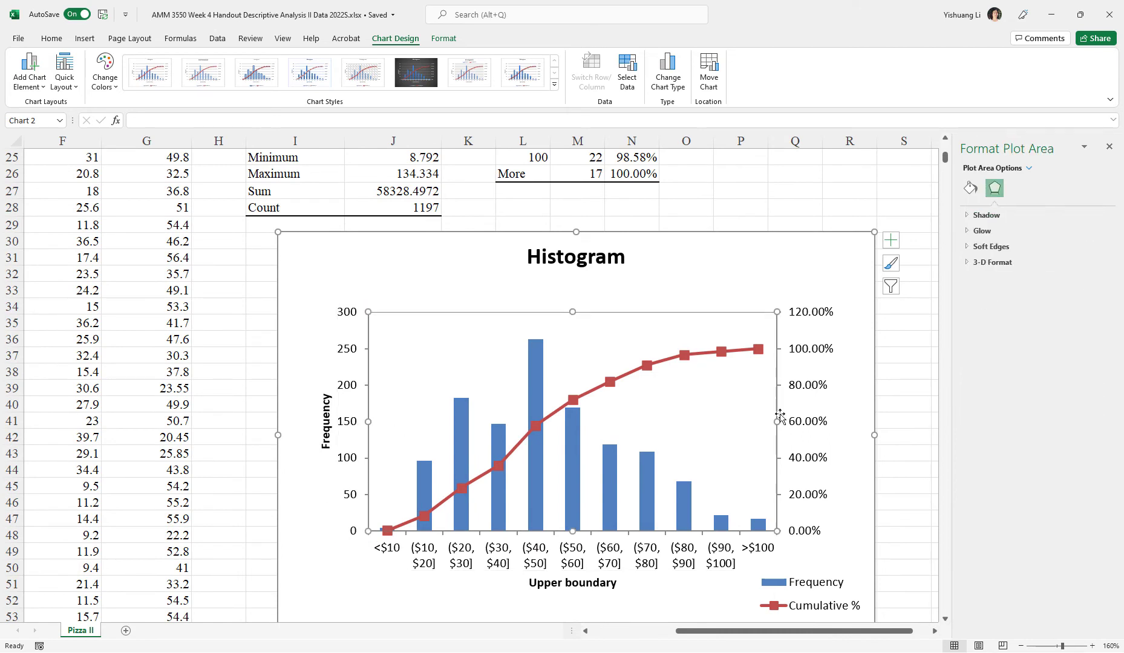
drag(775, 421, 803, 421)
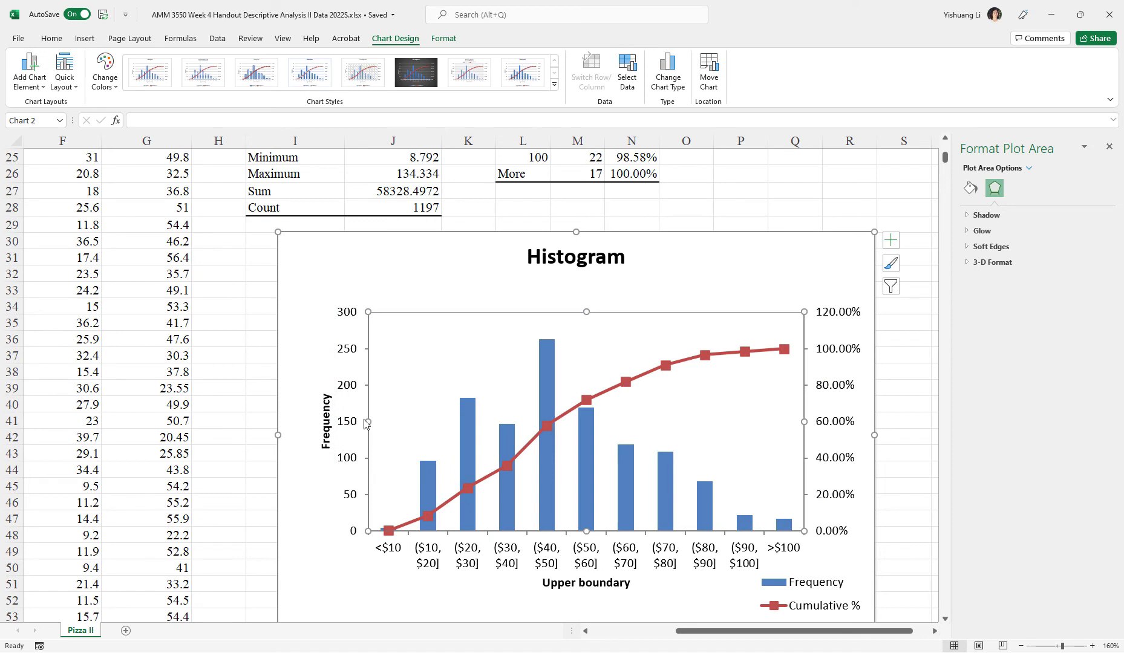
drag(368, 421, 328, 421)
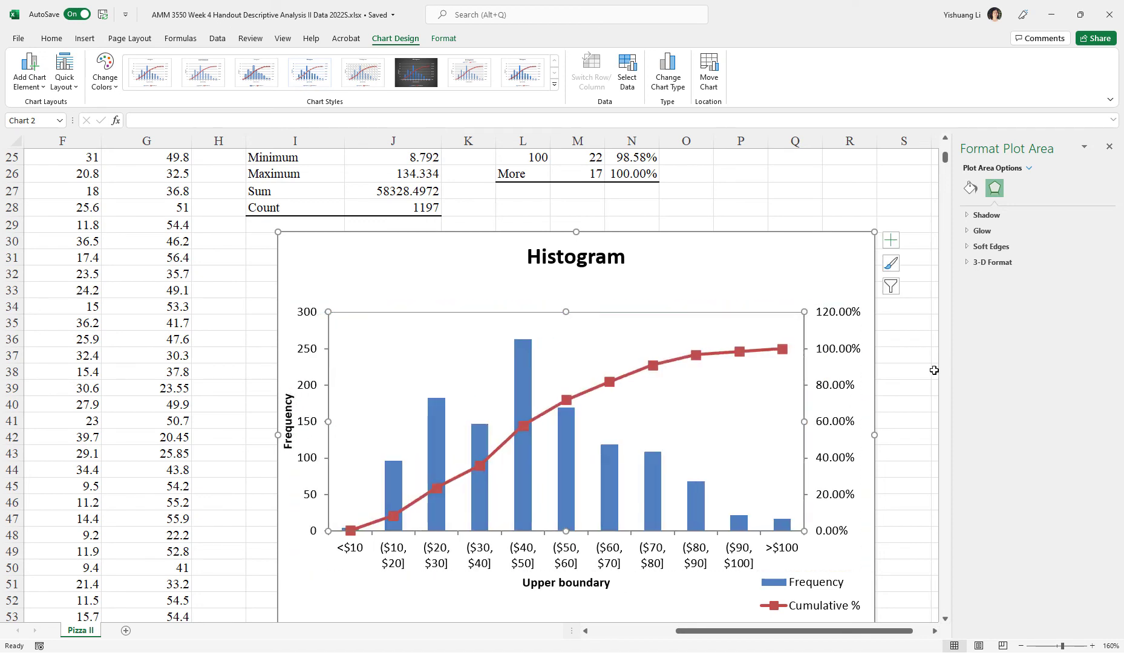
Try the High label position on the horizontal axis and settle on Low
click(735, 561)
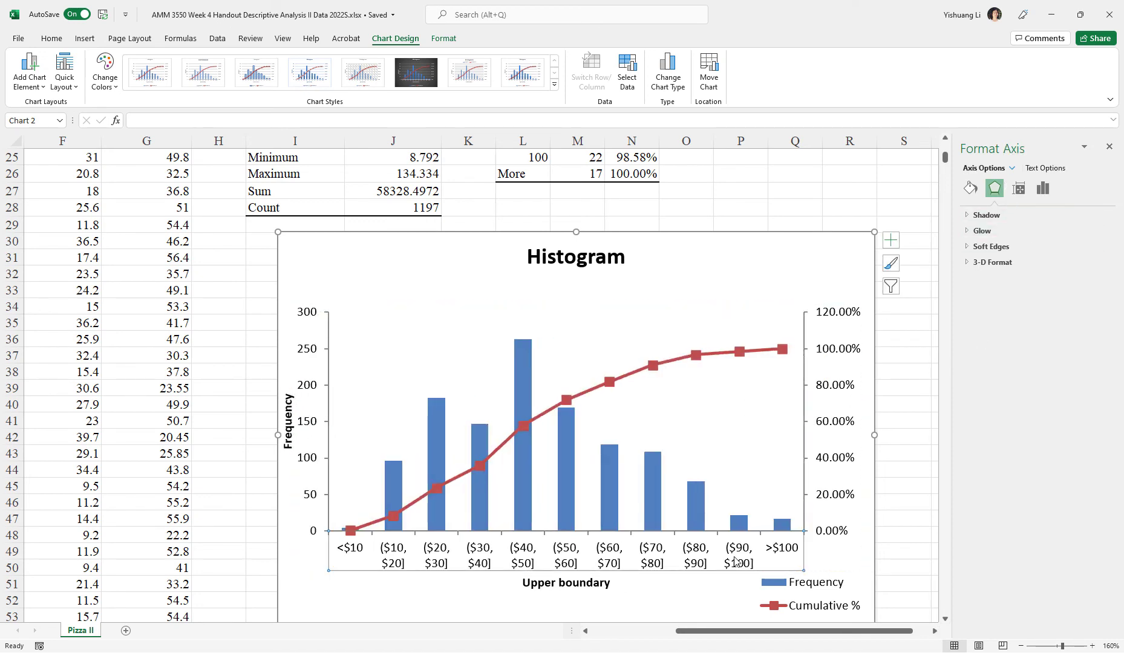
click(1042, 188)
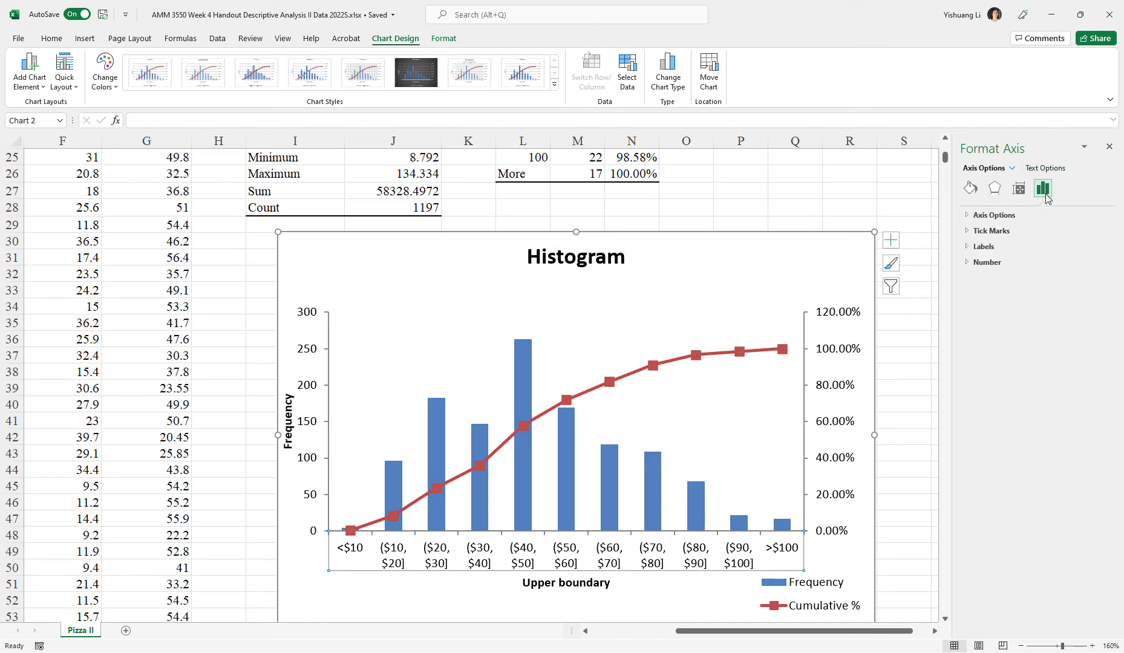
click(1022, 215)
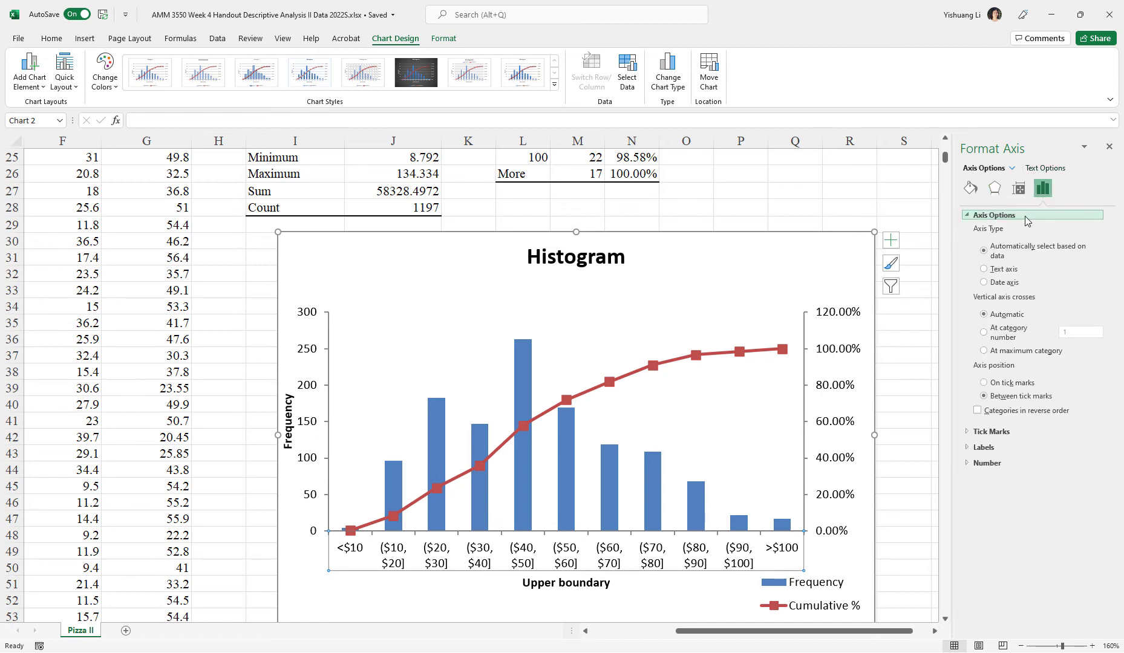
click(1001, 432)
click(984, 499)
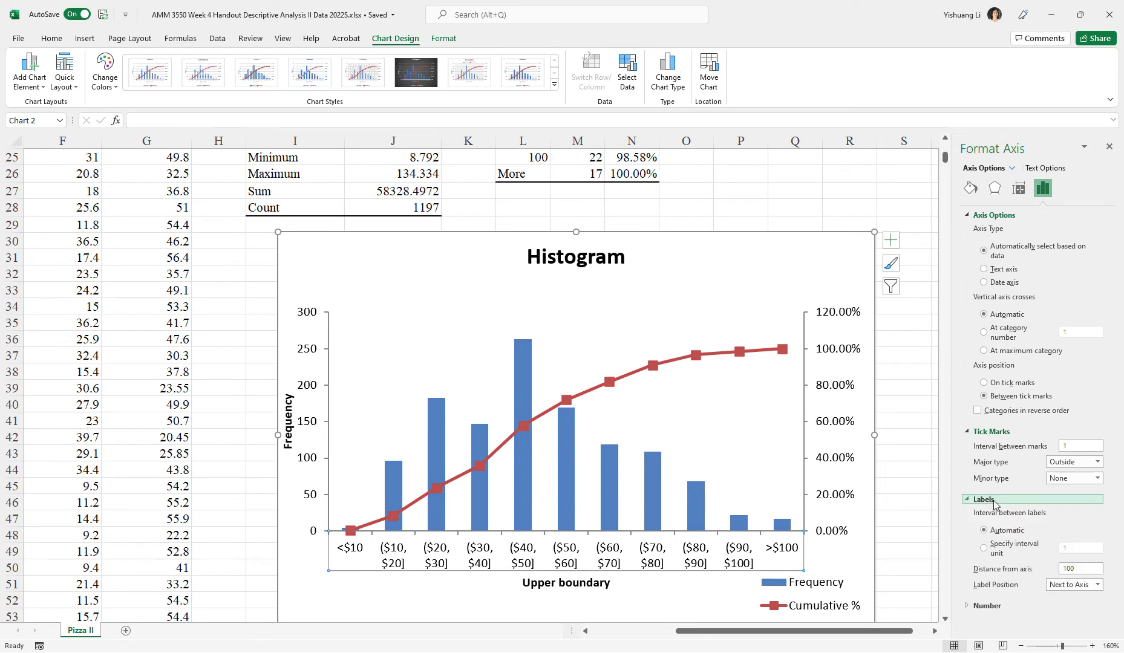
click(1097, 584)
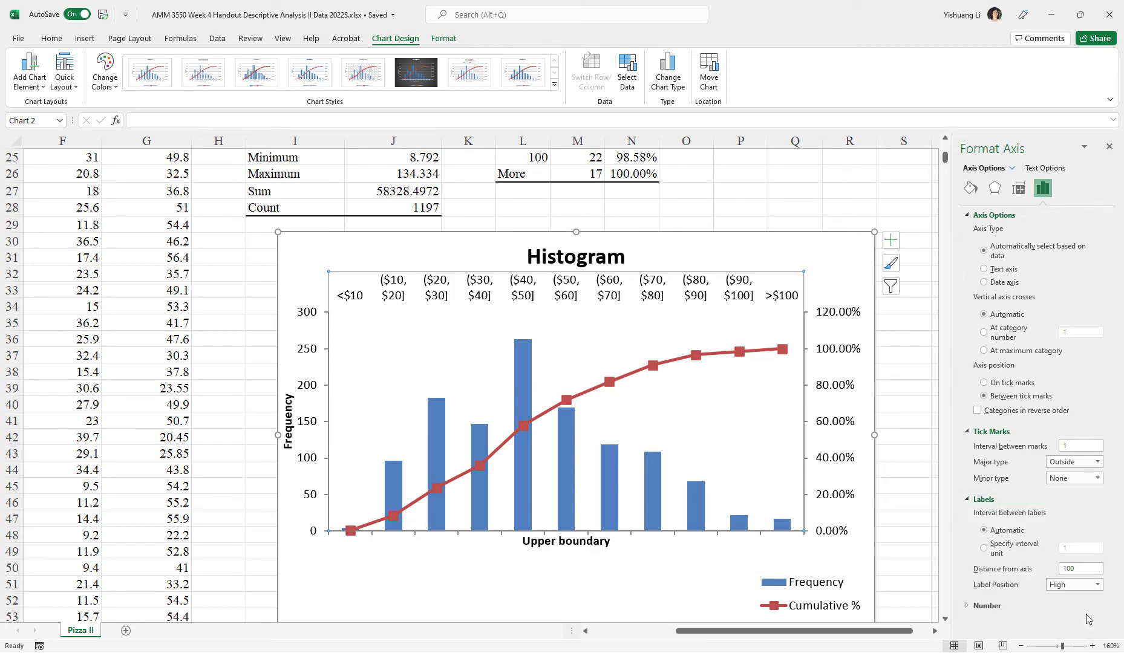
click(1096, 585)
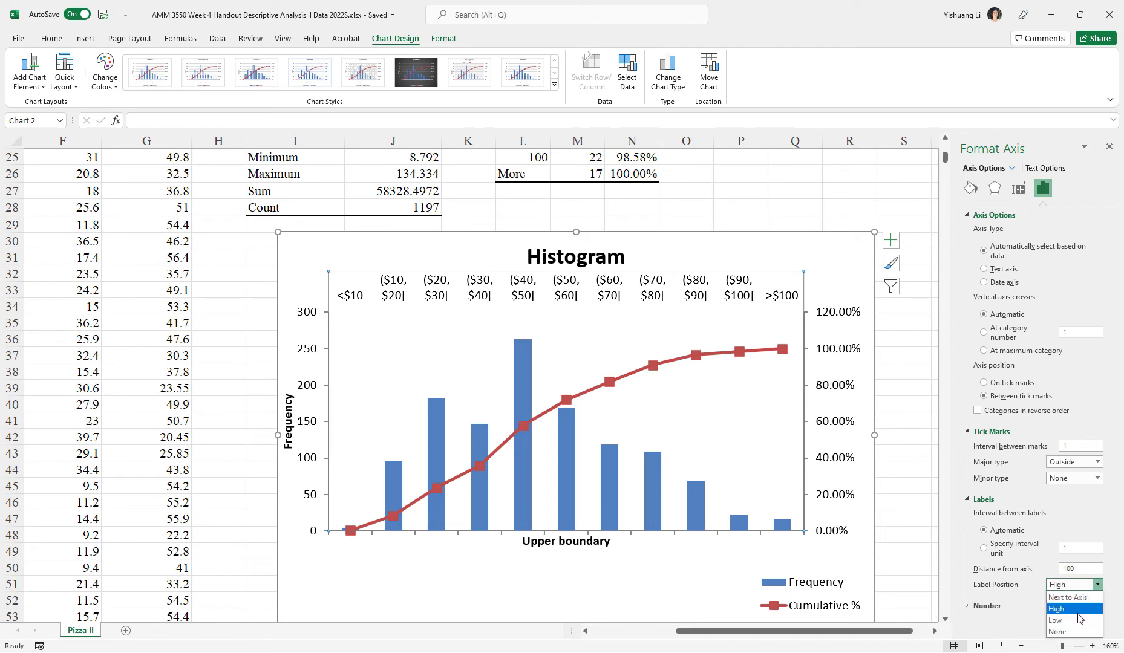
click(1080, 620)
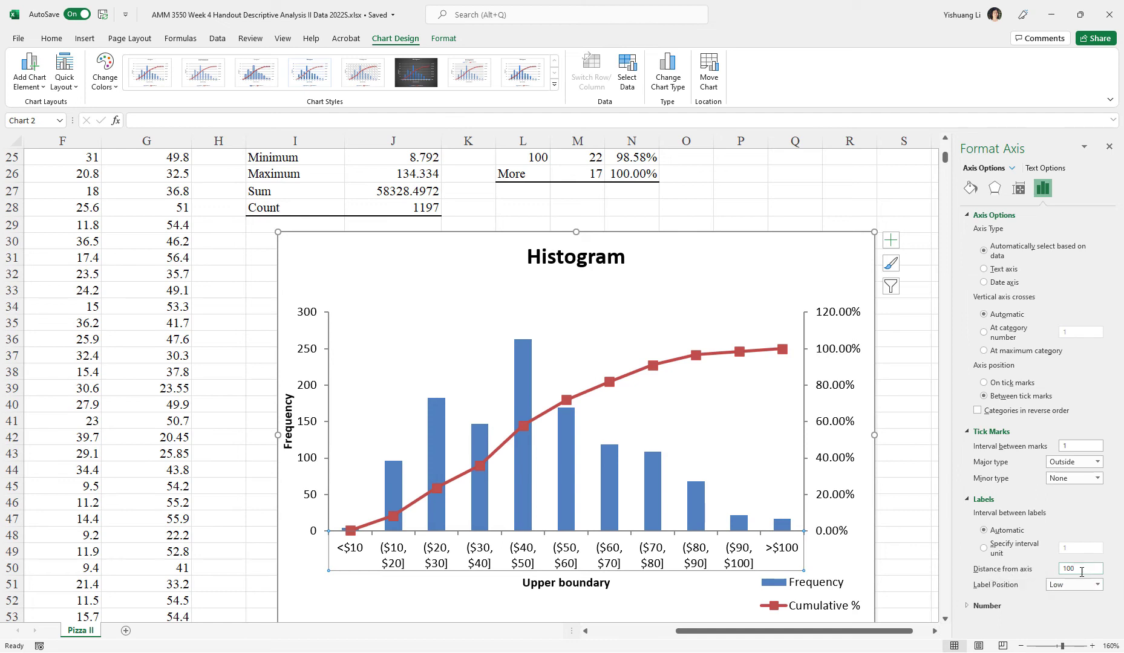
Set the text direction of the horizontal axis's interval labels to Rotate all text 90°
click(1005, 602)
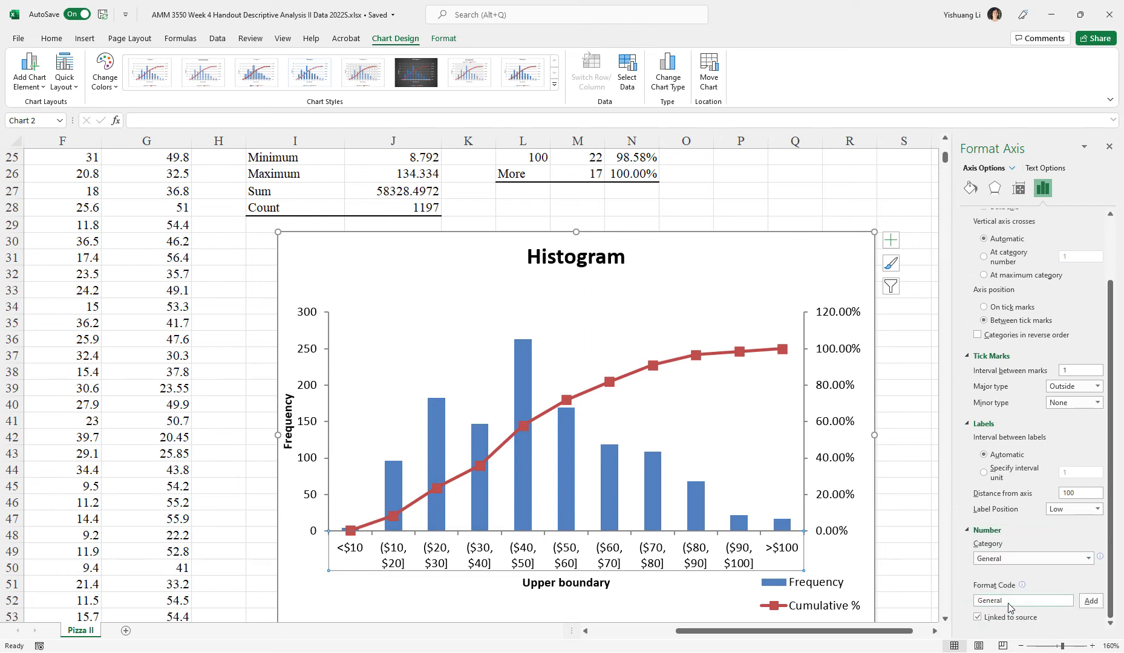
scroll(1009, 605, up, 3)
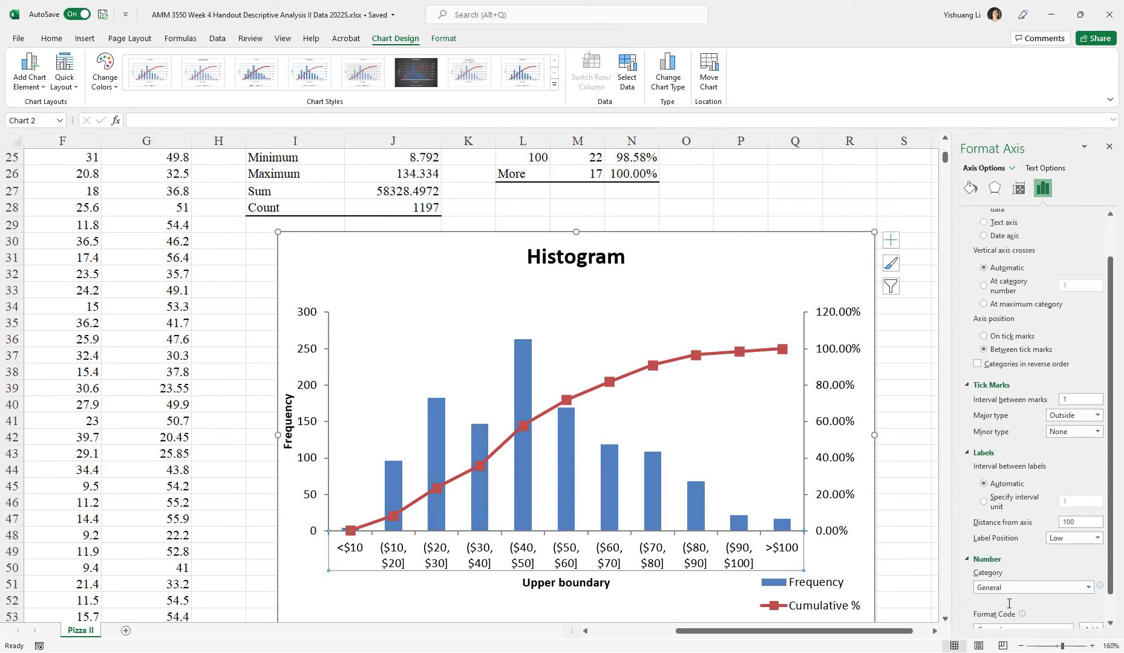
click(995, 191)
click(1017, 192)
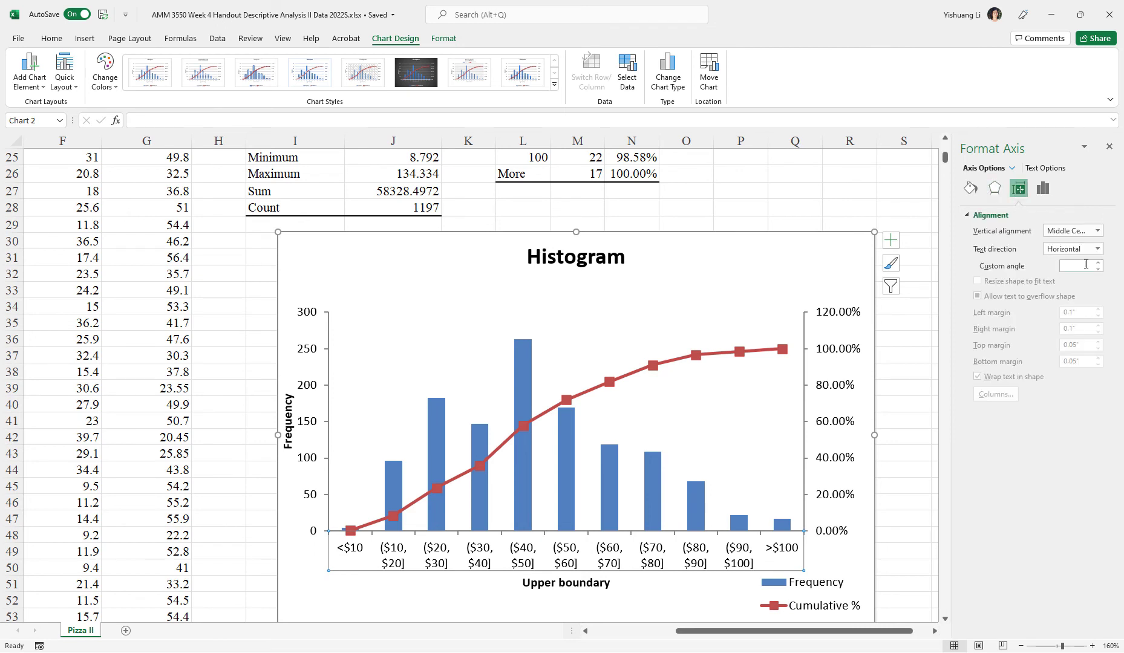
click(1097, 248)
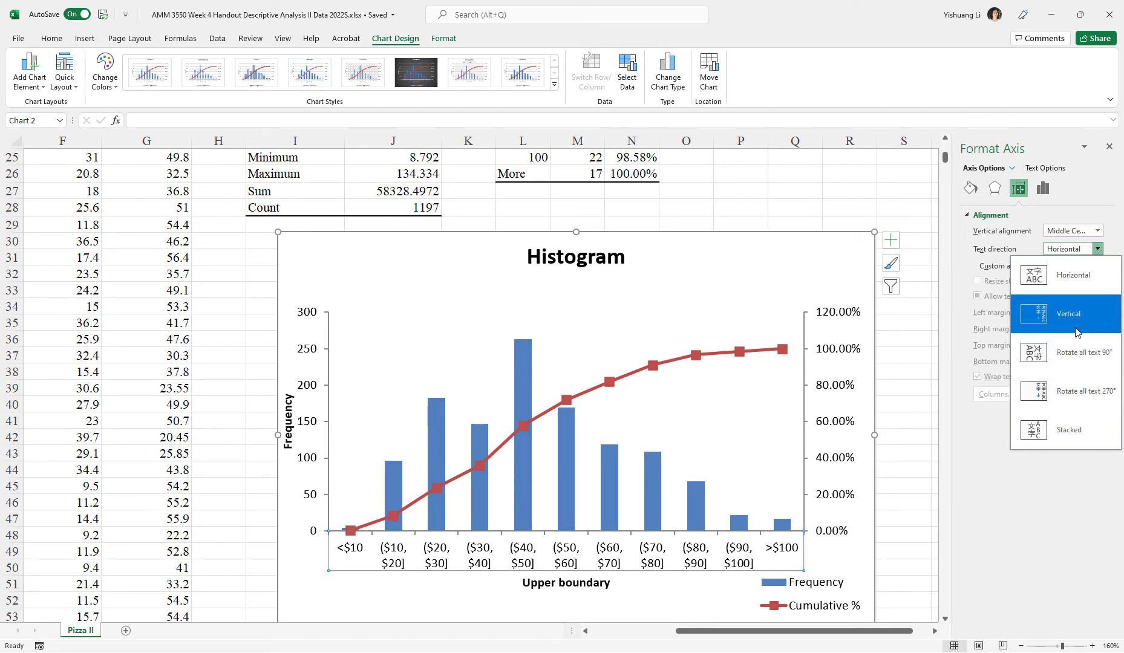
click(1076, 354)
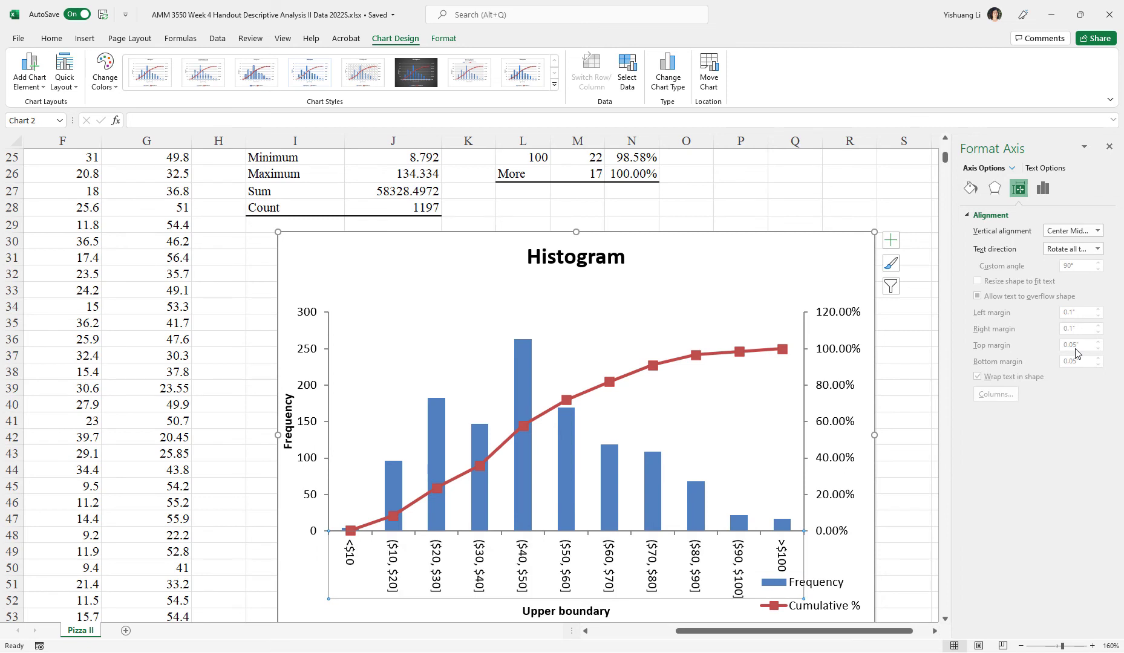
Set the text direction of the horizontal axis's interval labels to Rotate all text 270°
click(1097, 249)
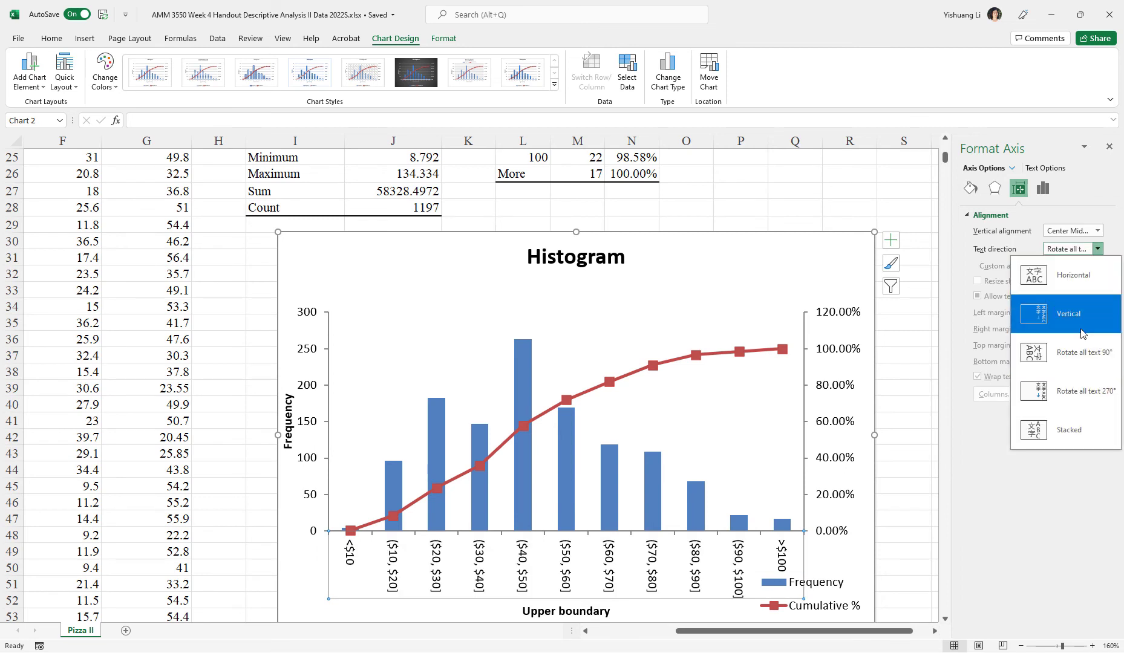
click(1080, 394)
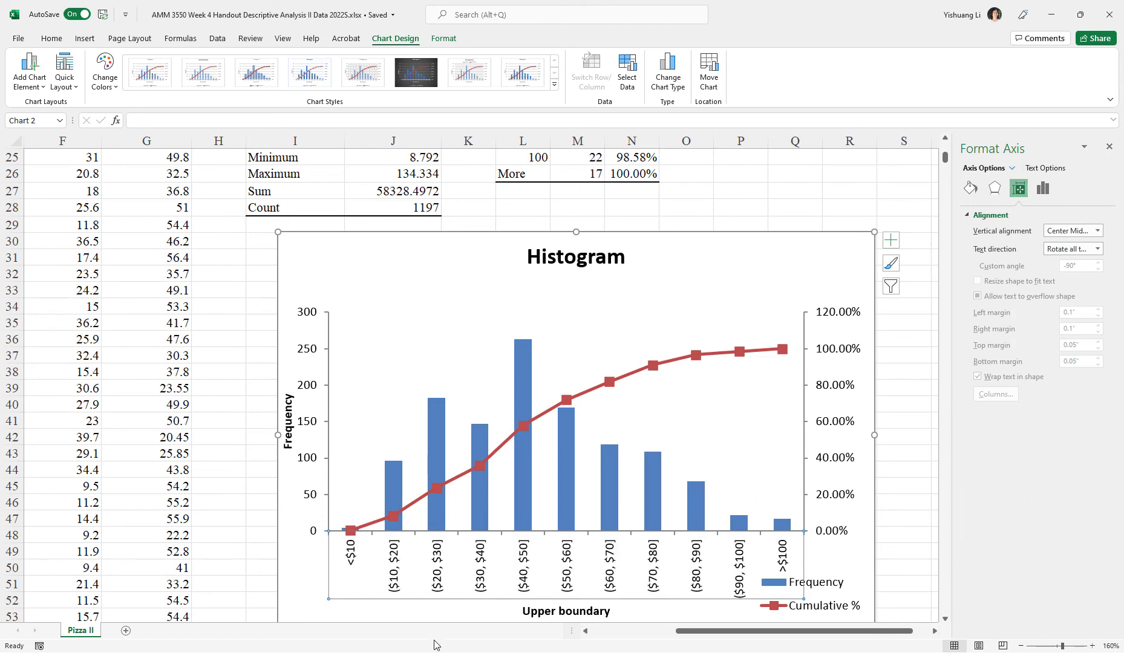
click(495, 608)
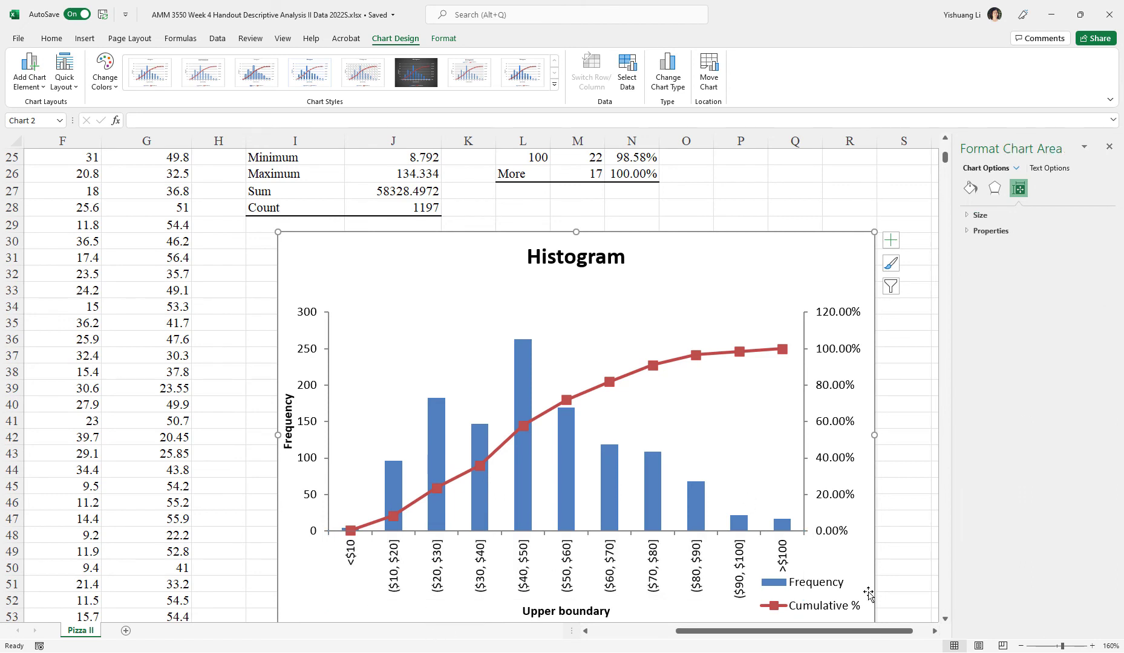
Move the Histogram chart's legend into the plot area, above the bars for the higher price intervals
click(818, 596)
drag(832, 569, 748, 392)
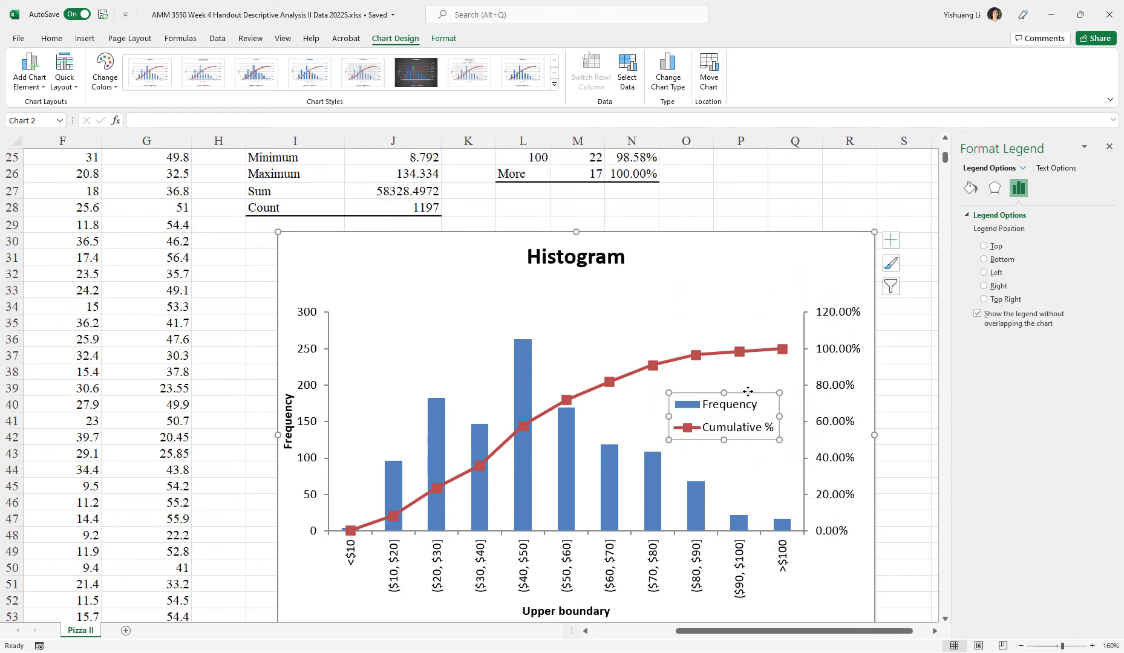
Set the Gap Width of the Frequency bars to 0%
click(614, 498)
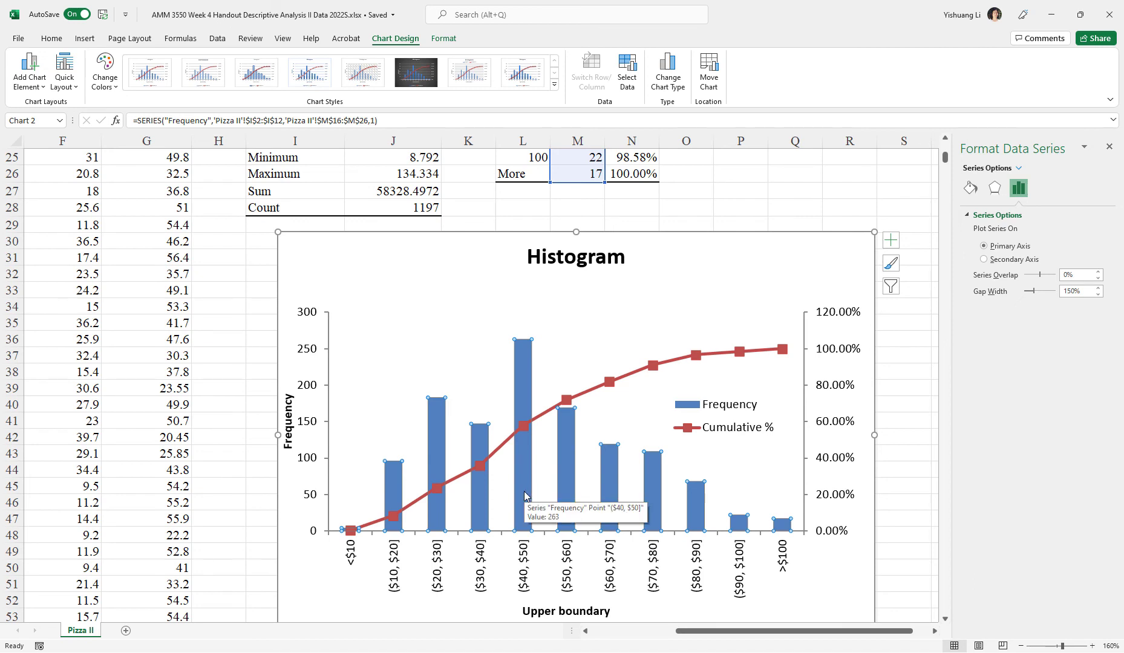
click(524, 495)
click(546, 497)
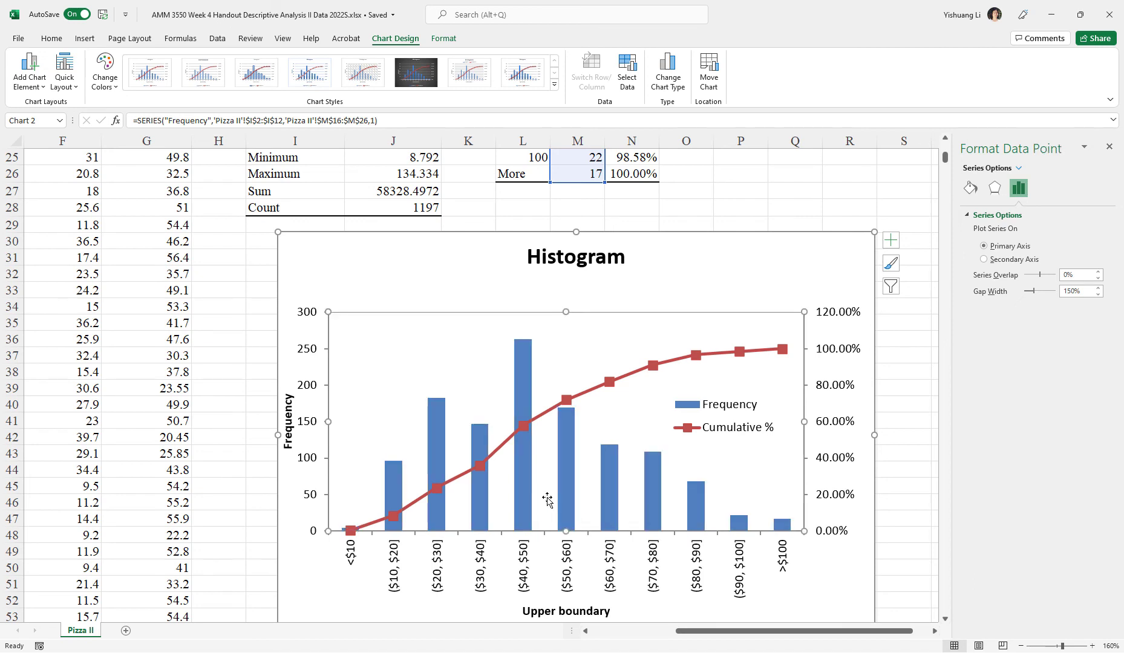
click(568, 523)
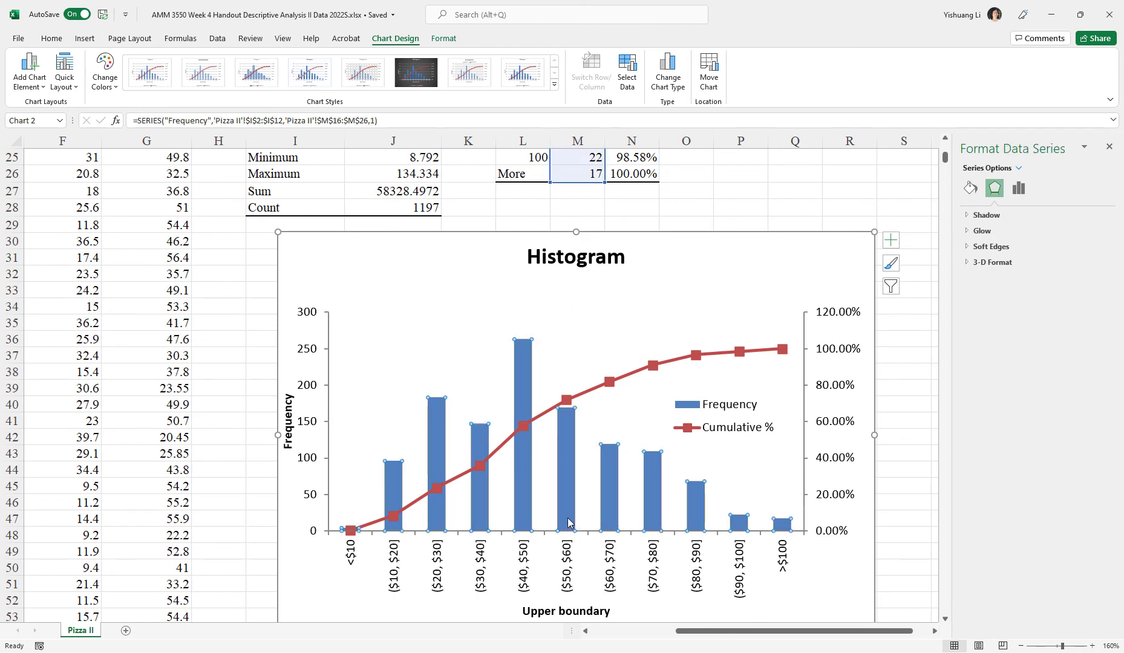
click(1019, 188)
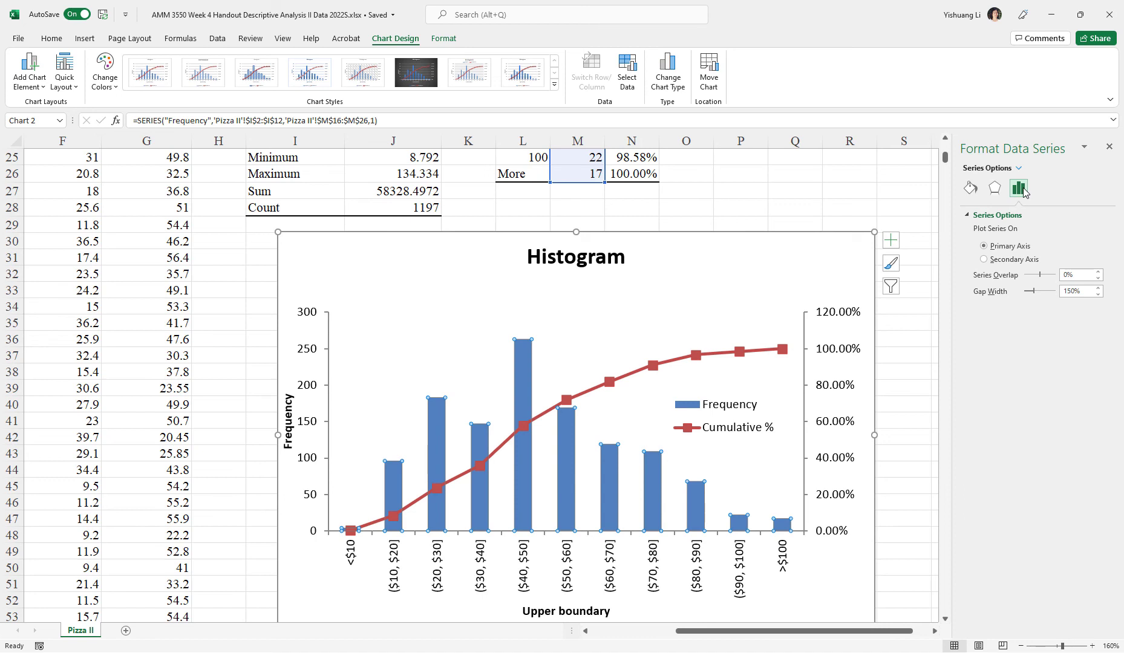
mouse_move(657, 470)
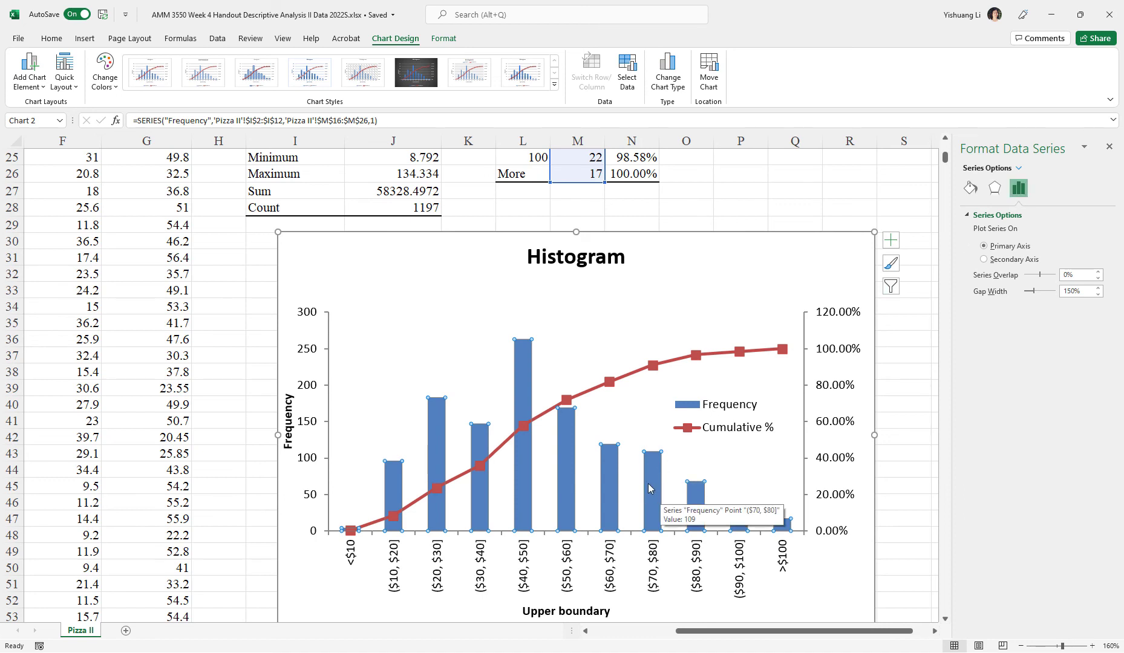
right_click(649, 487)
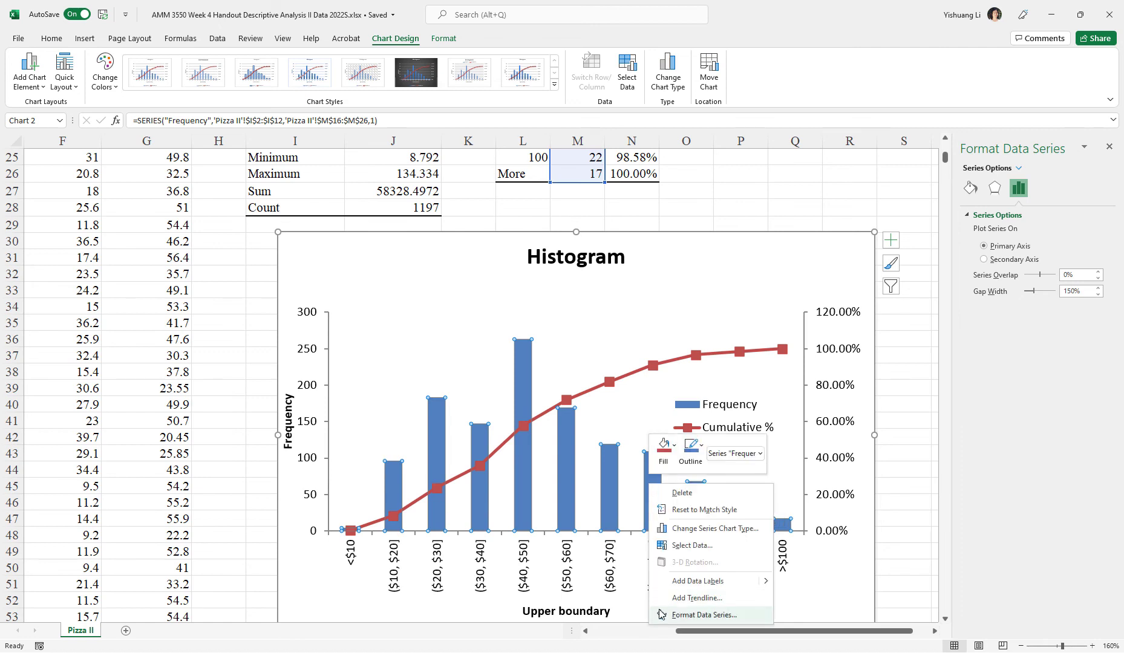
click(1022, 343)
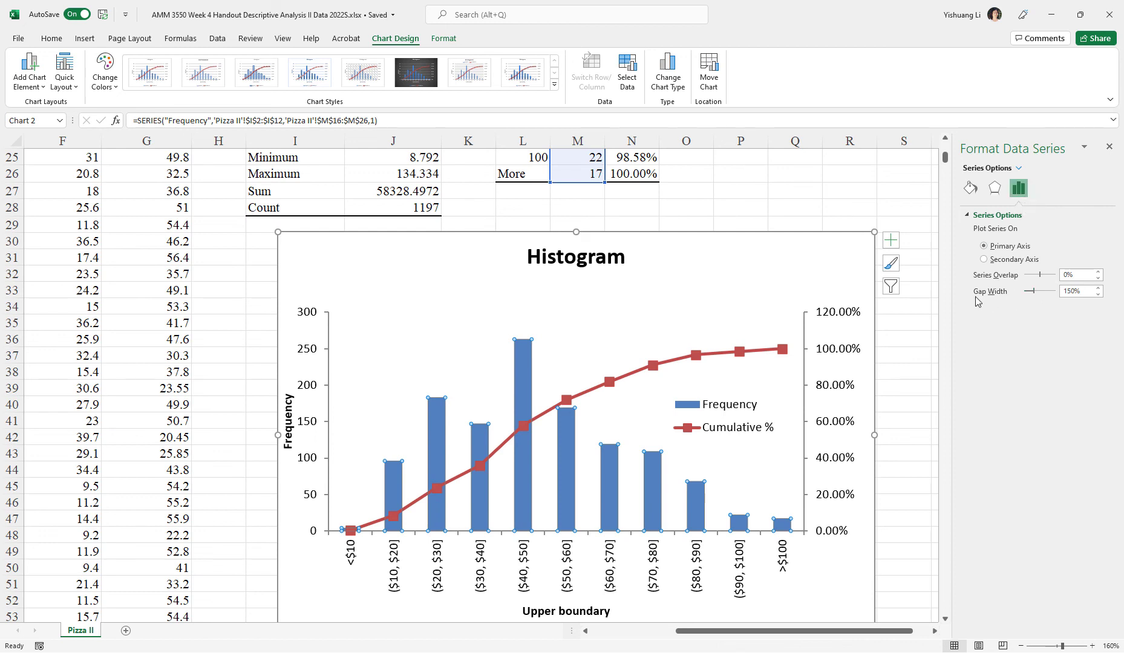
double_click(1075, 292)
text(0)
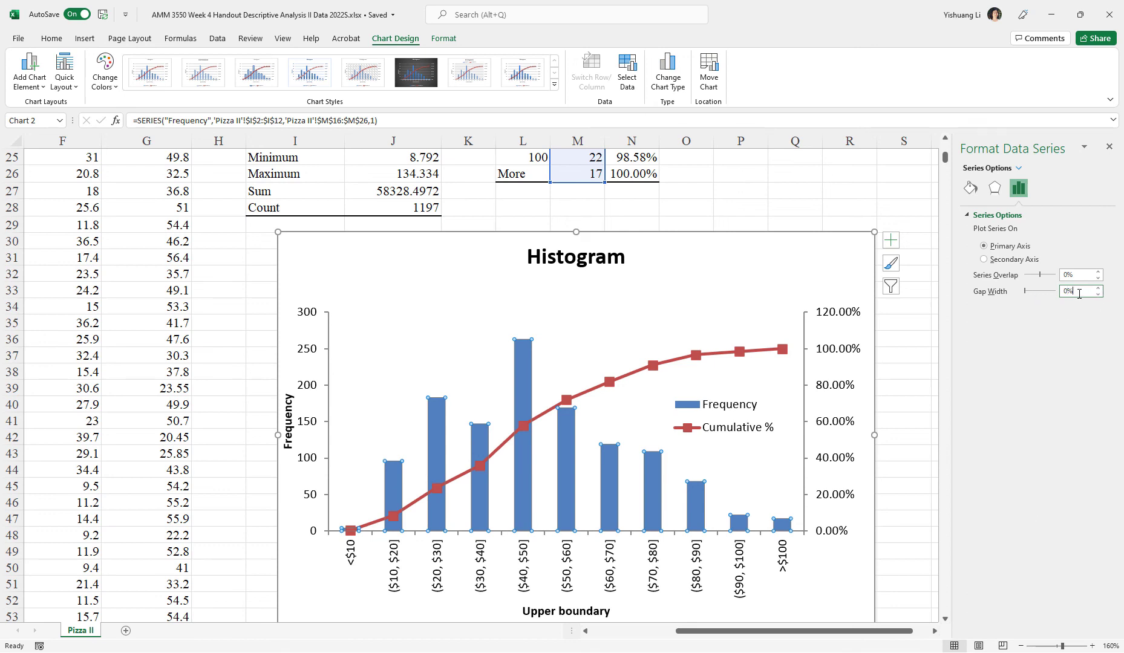
key(Return)
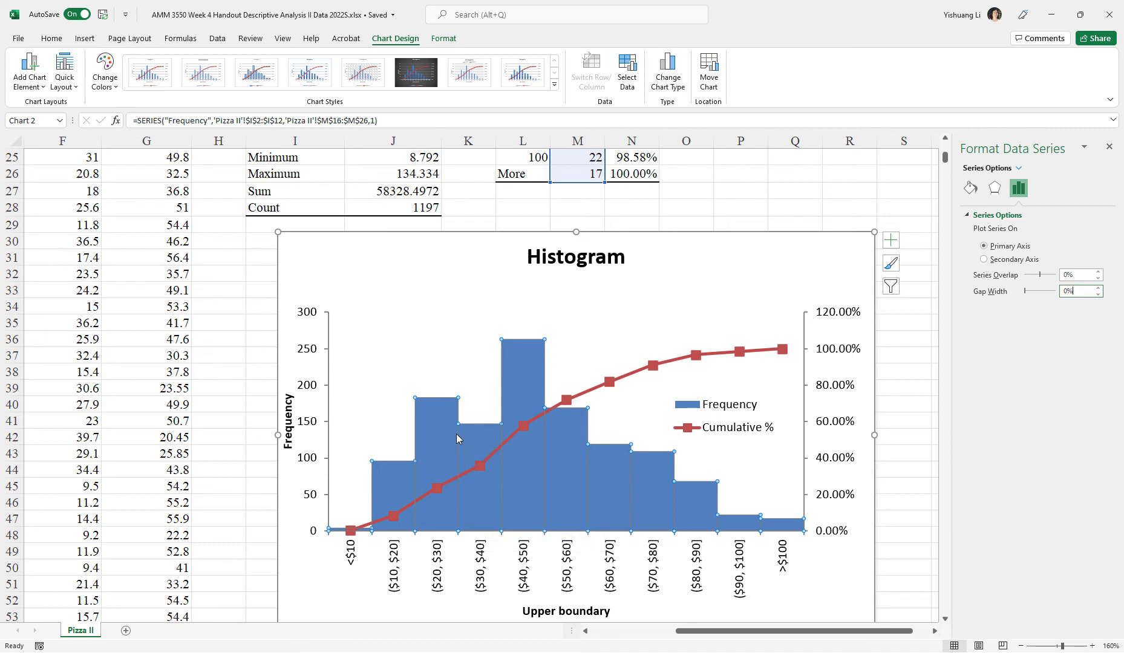
Apply a pattern fill with the shingle-like pattern to the Frequency bars
click(972, 188)
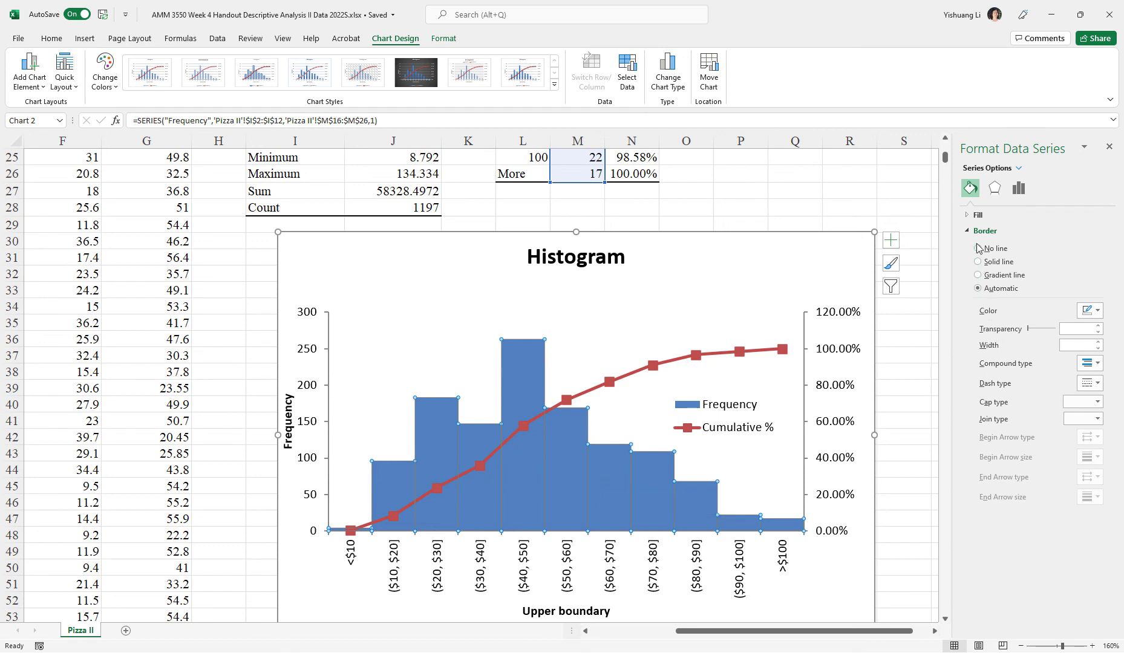
click(979, 218)
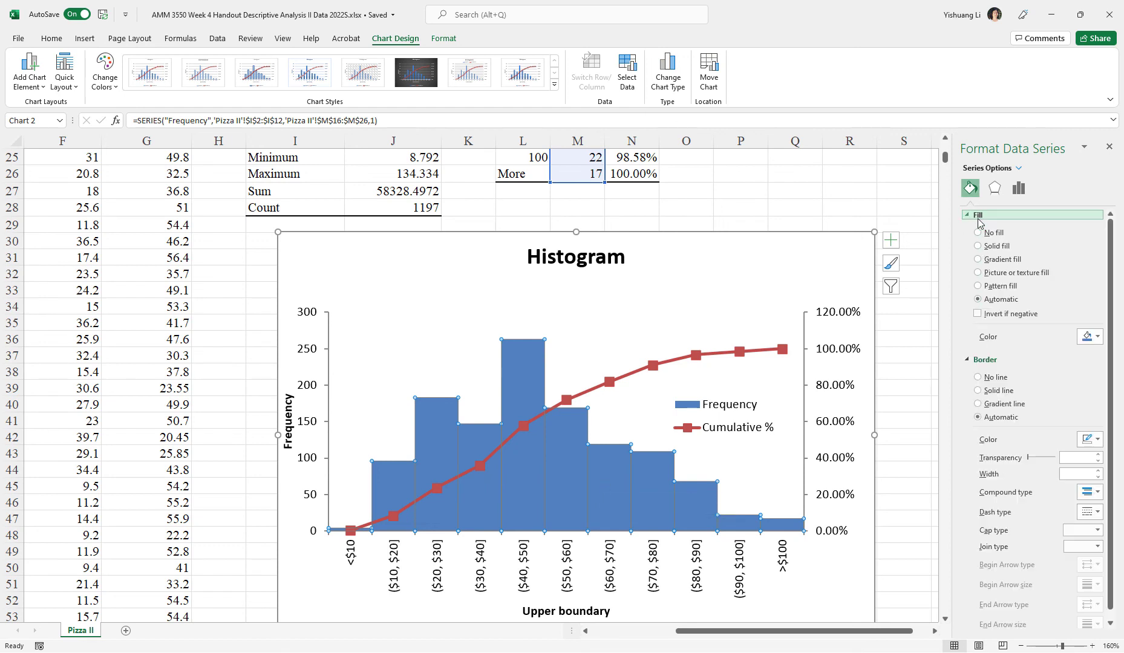
click(999, 289)
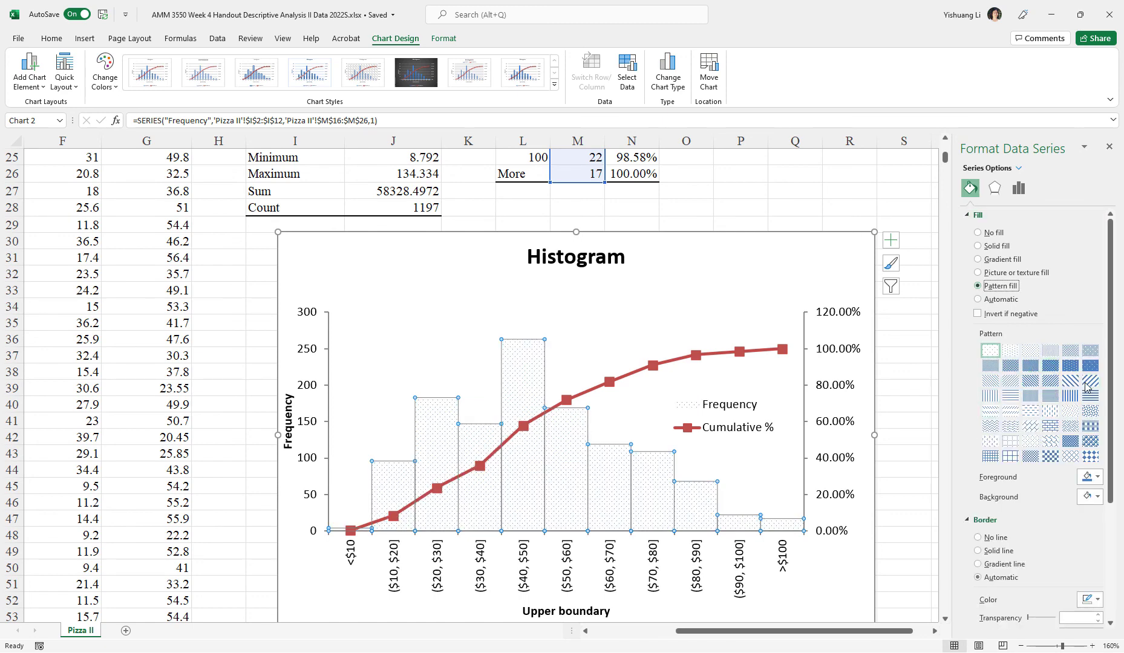
click(1052, 443)
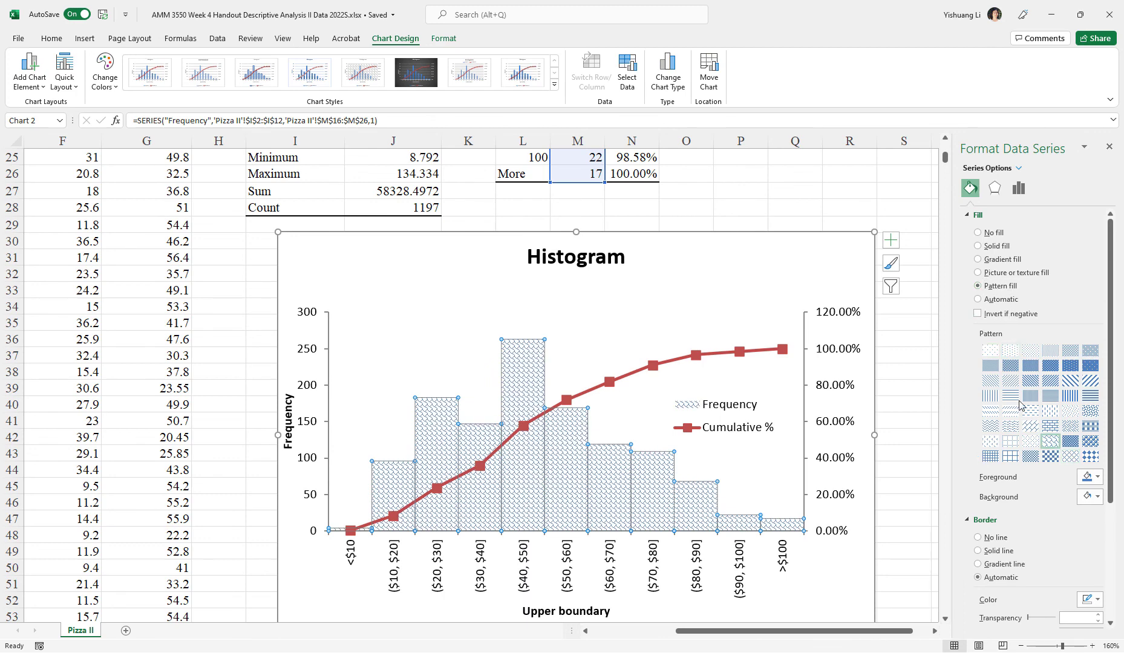
Give the Frequency bars a solid line border in the red theme color
scroll(1023, 508, down, 2)
scroll(1022, 508, down, 1)
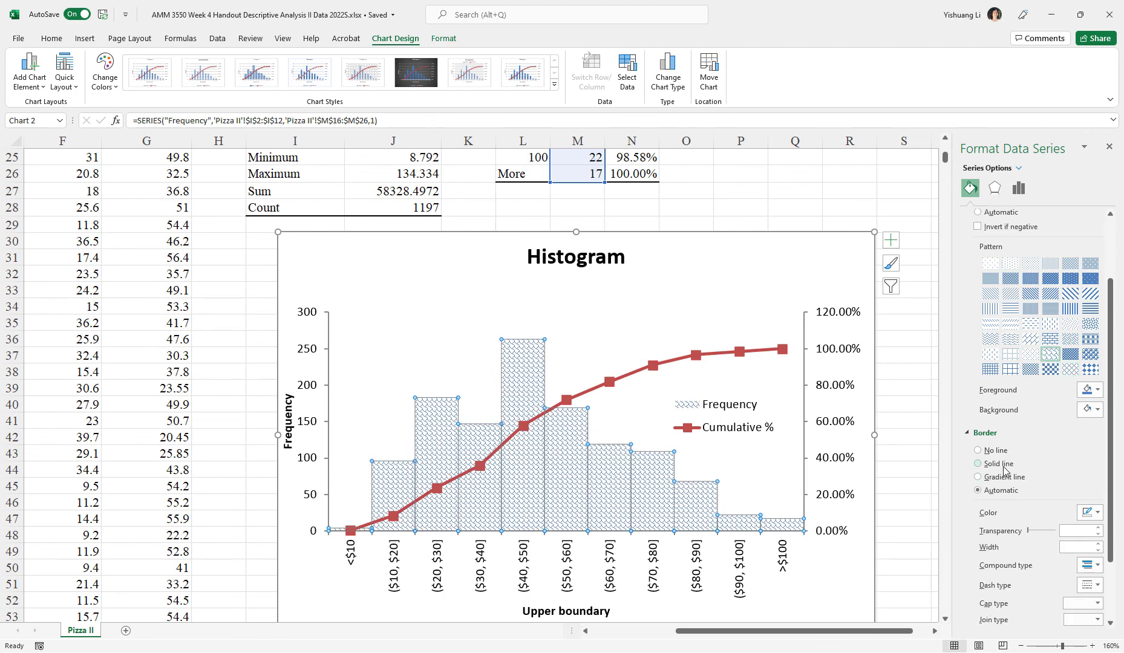
click(1006, 467)
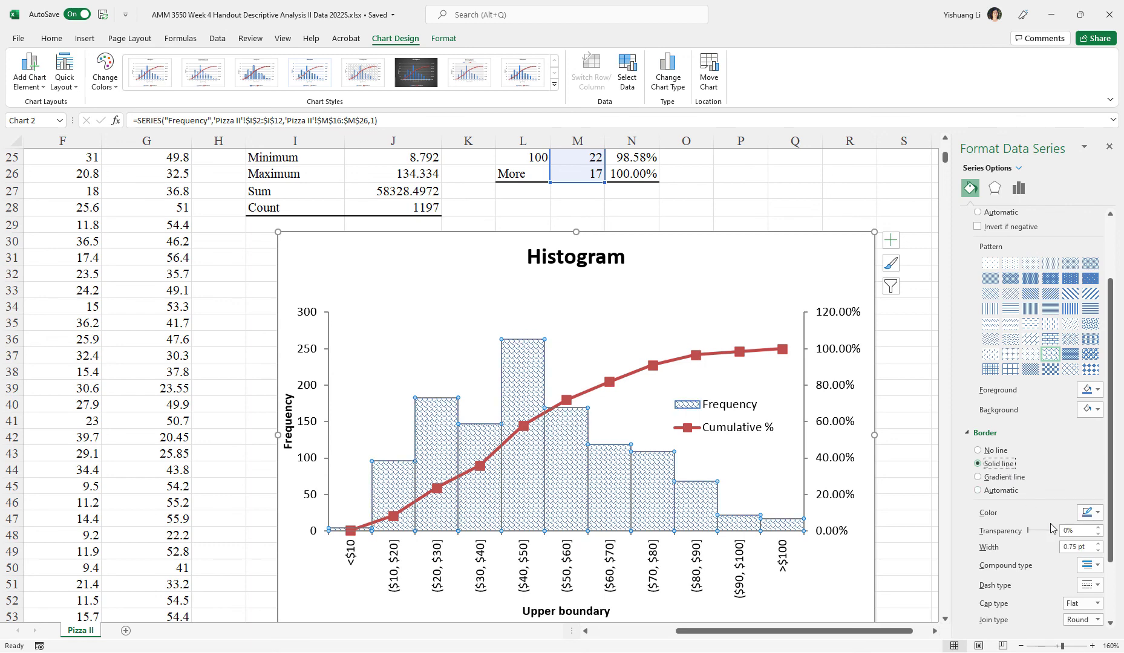
click(1098, 512)
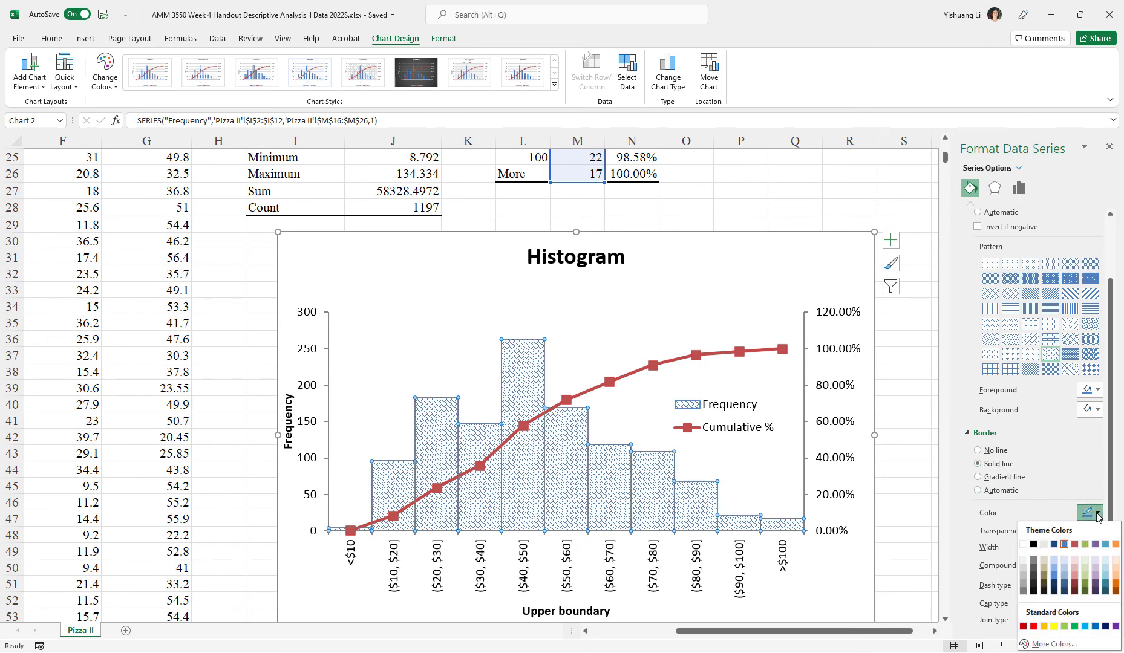
click(1075, 545)
click(634, 434)
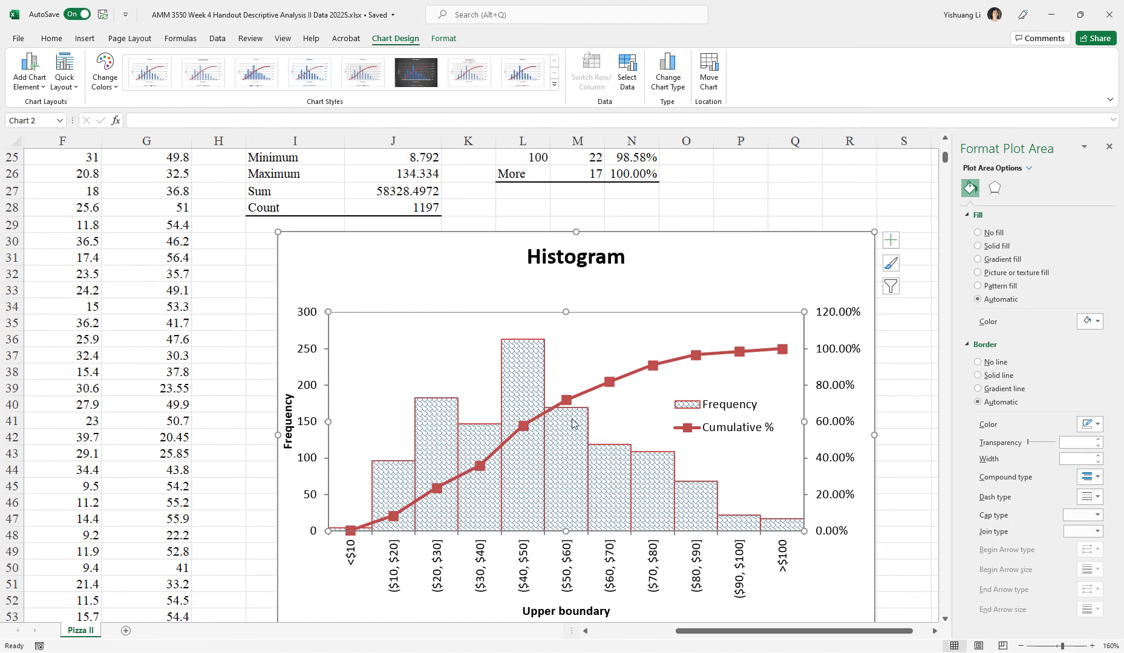
scroll(430, 460, down, 1)
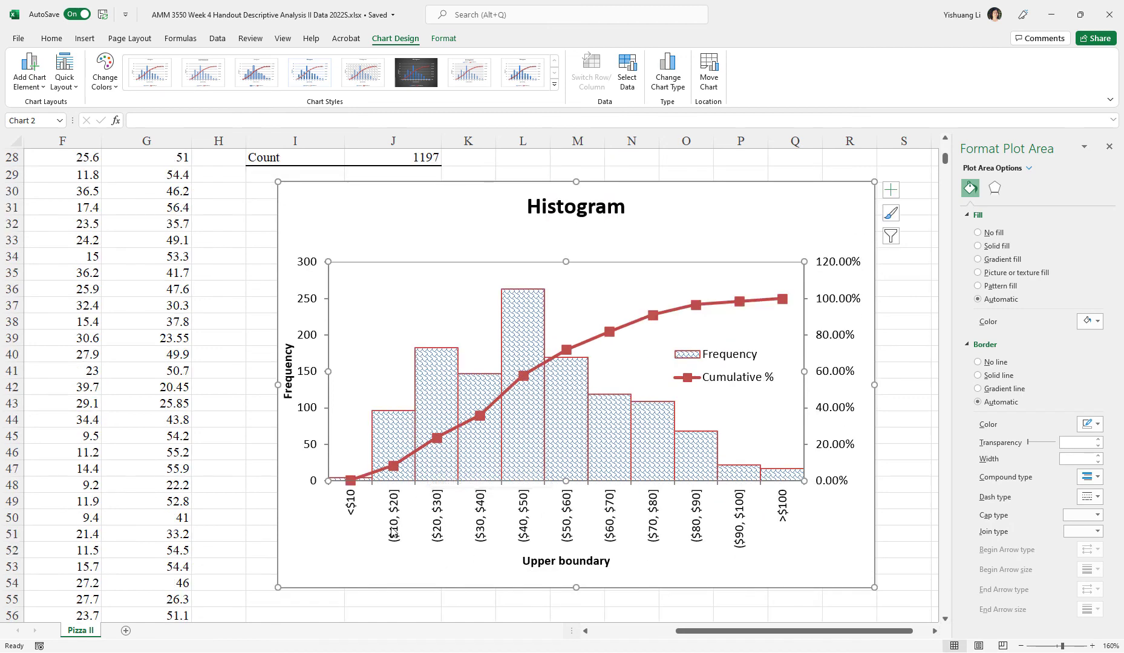
click(343, 548)
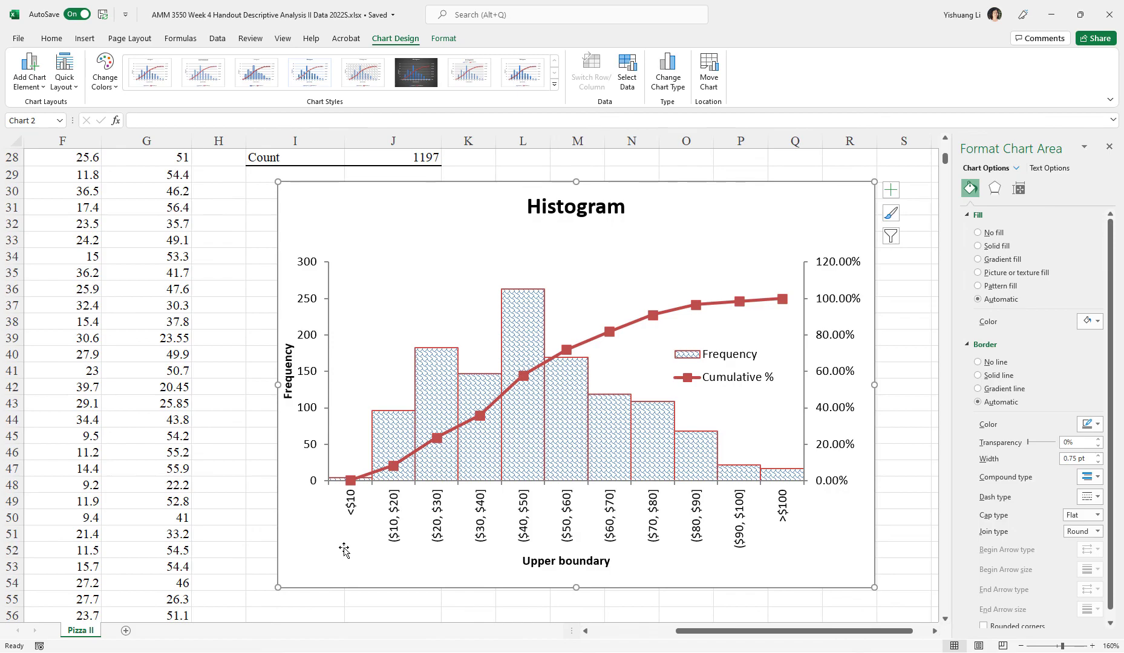